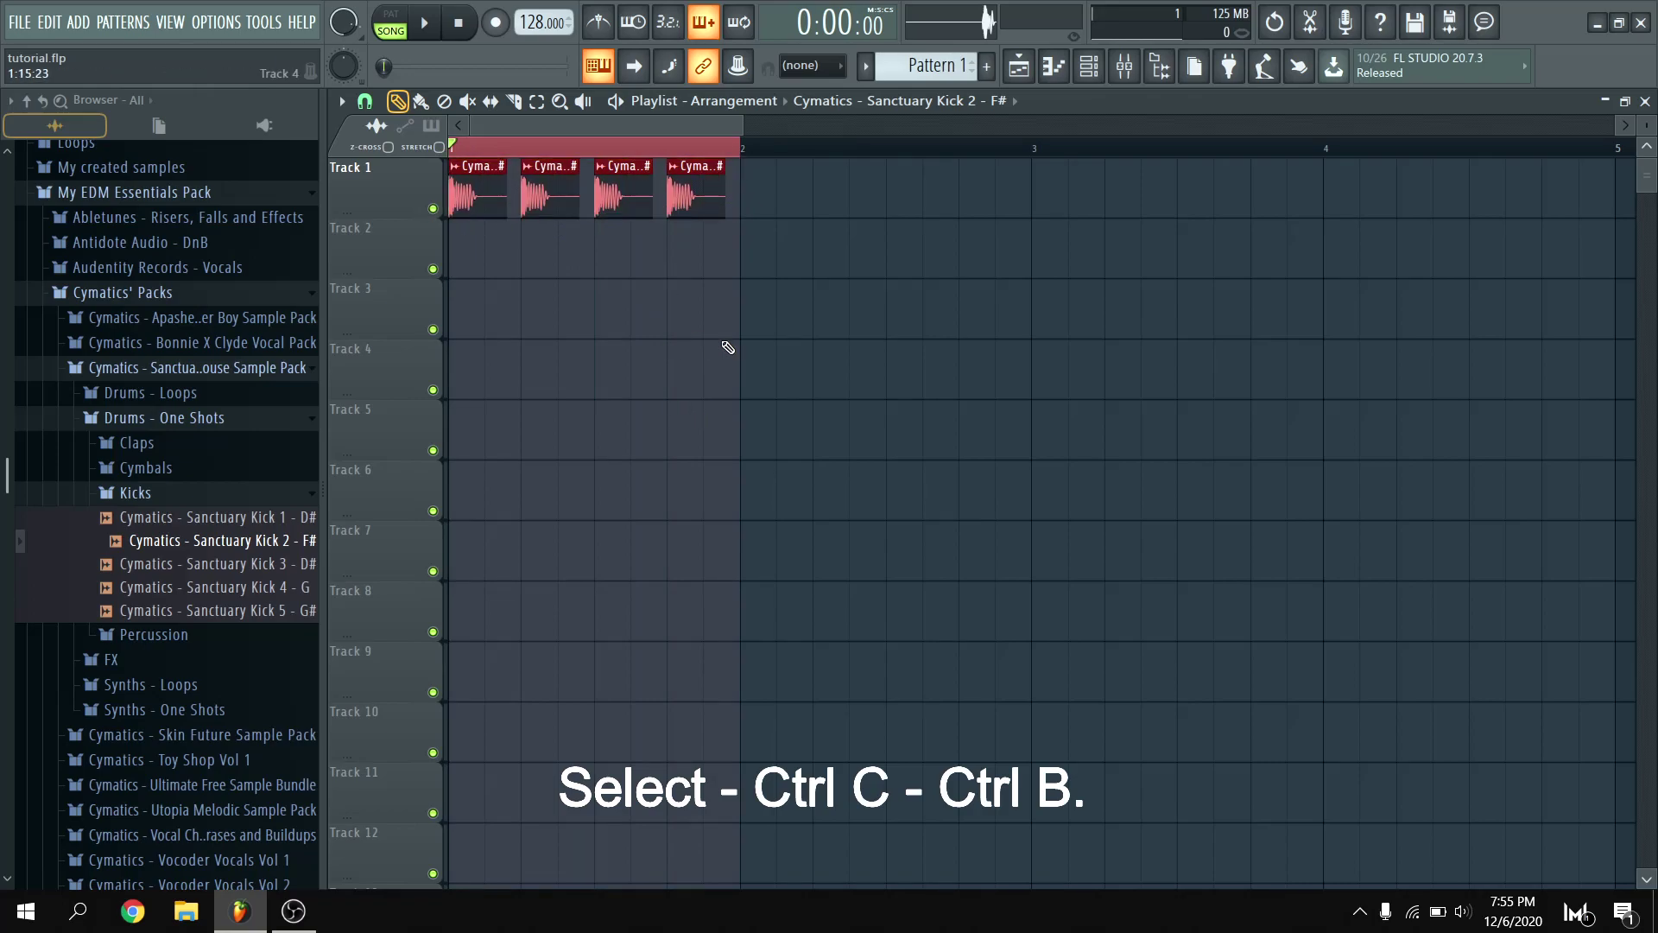
# Duplicate the bar of four kicks on Track 1 until it fills bars 2 to 4.
pyautogui.hotkey('ctrl', 'b')
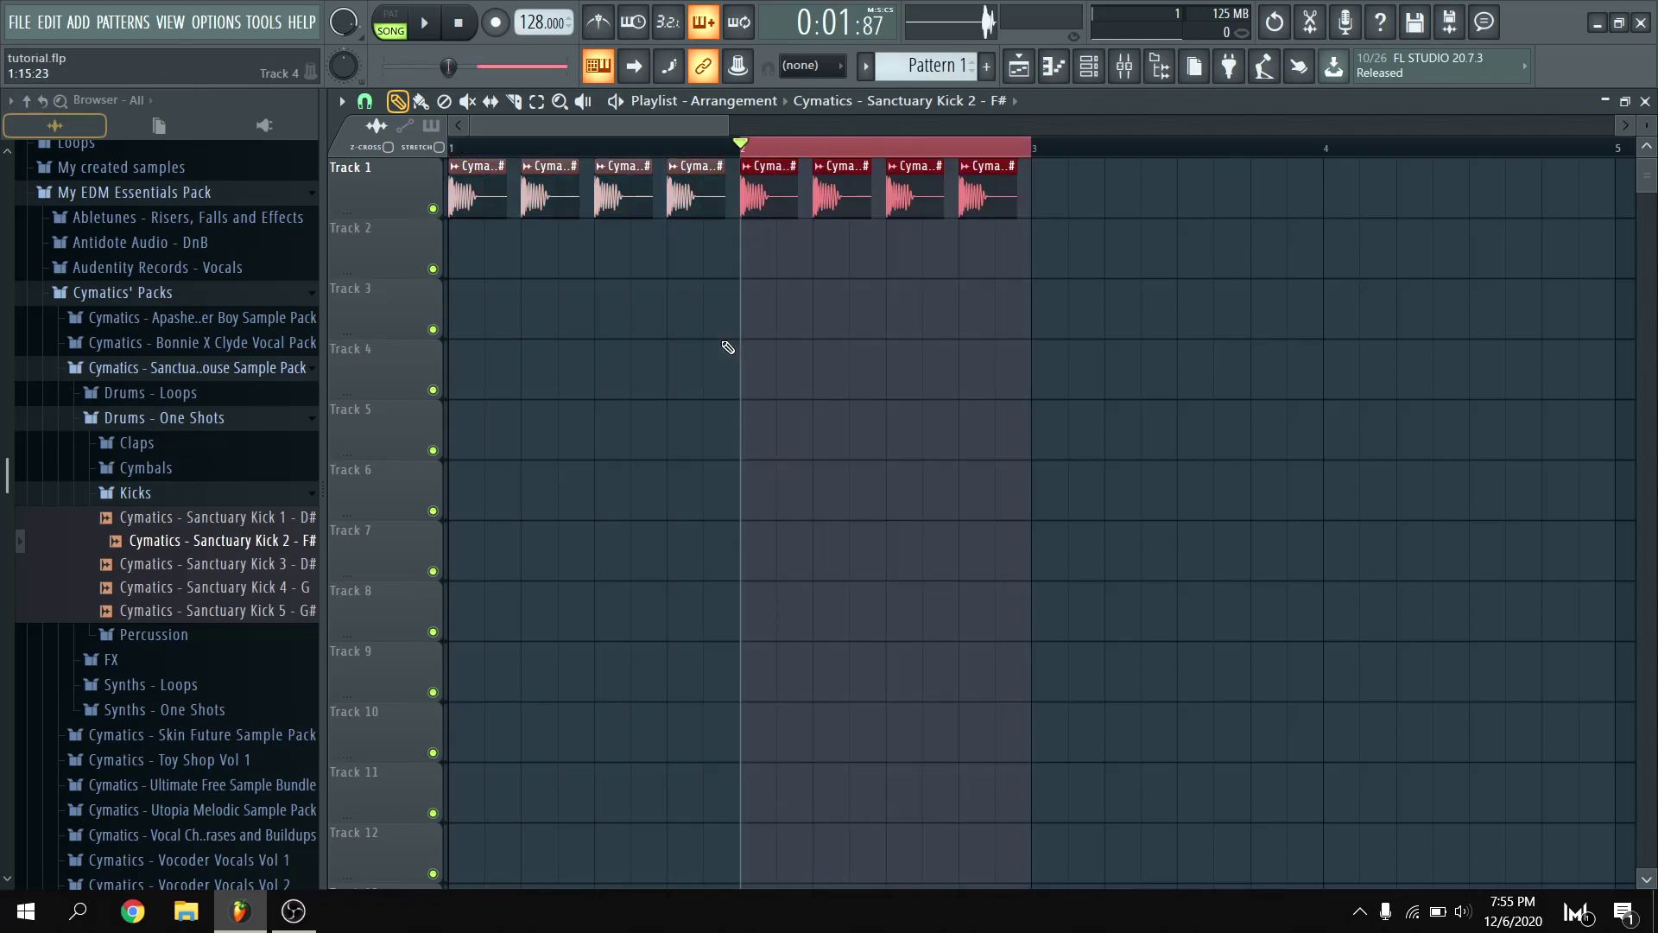
pyautogui.scroll(-2, 720, 310)
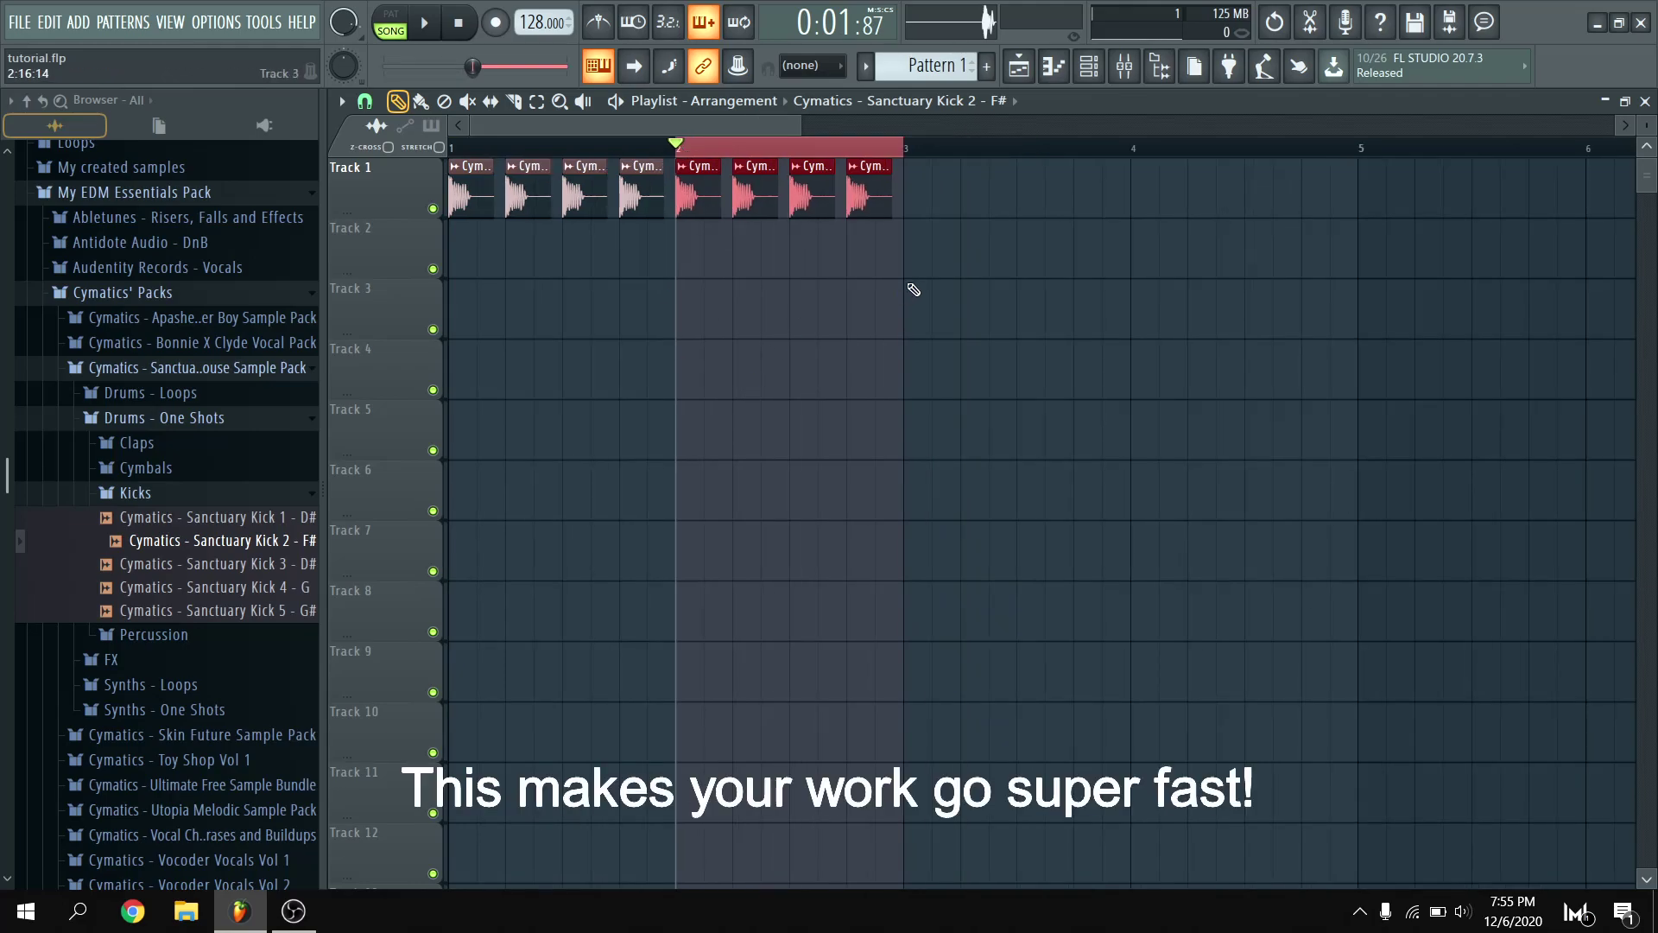
pyautogui.hotkey('ctrl', 'b')
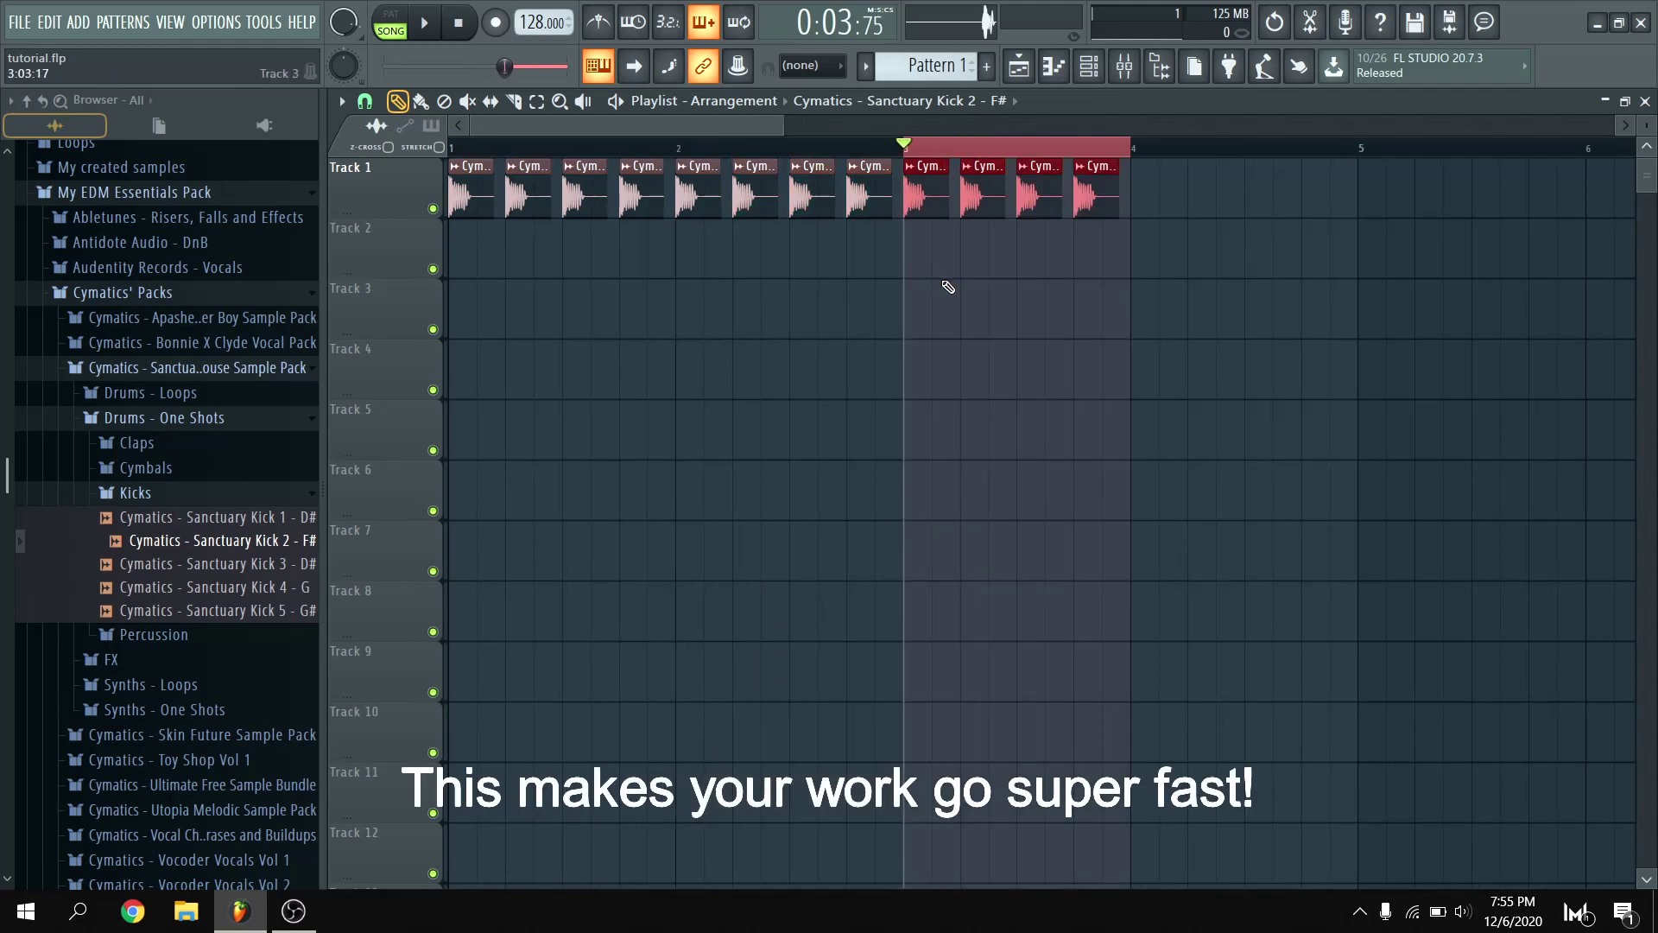
pyautogui.hotkey('ctrl', 'b')
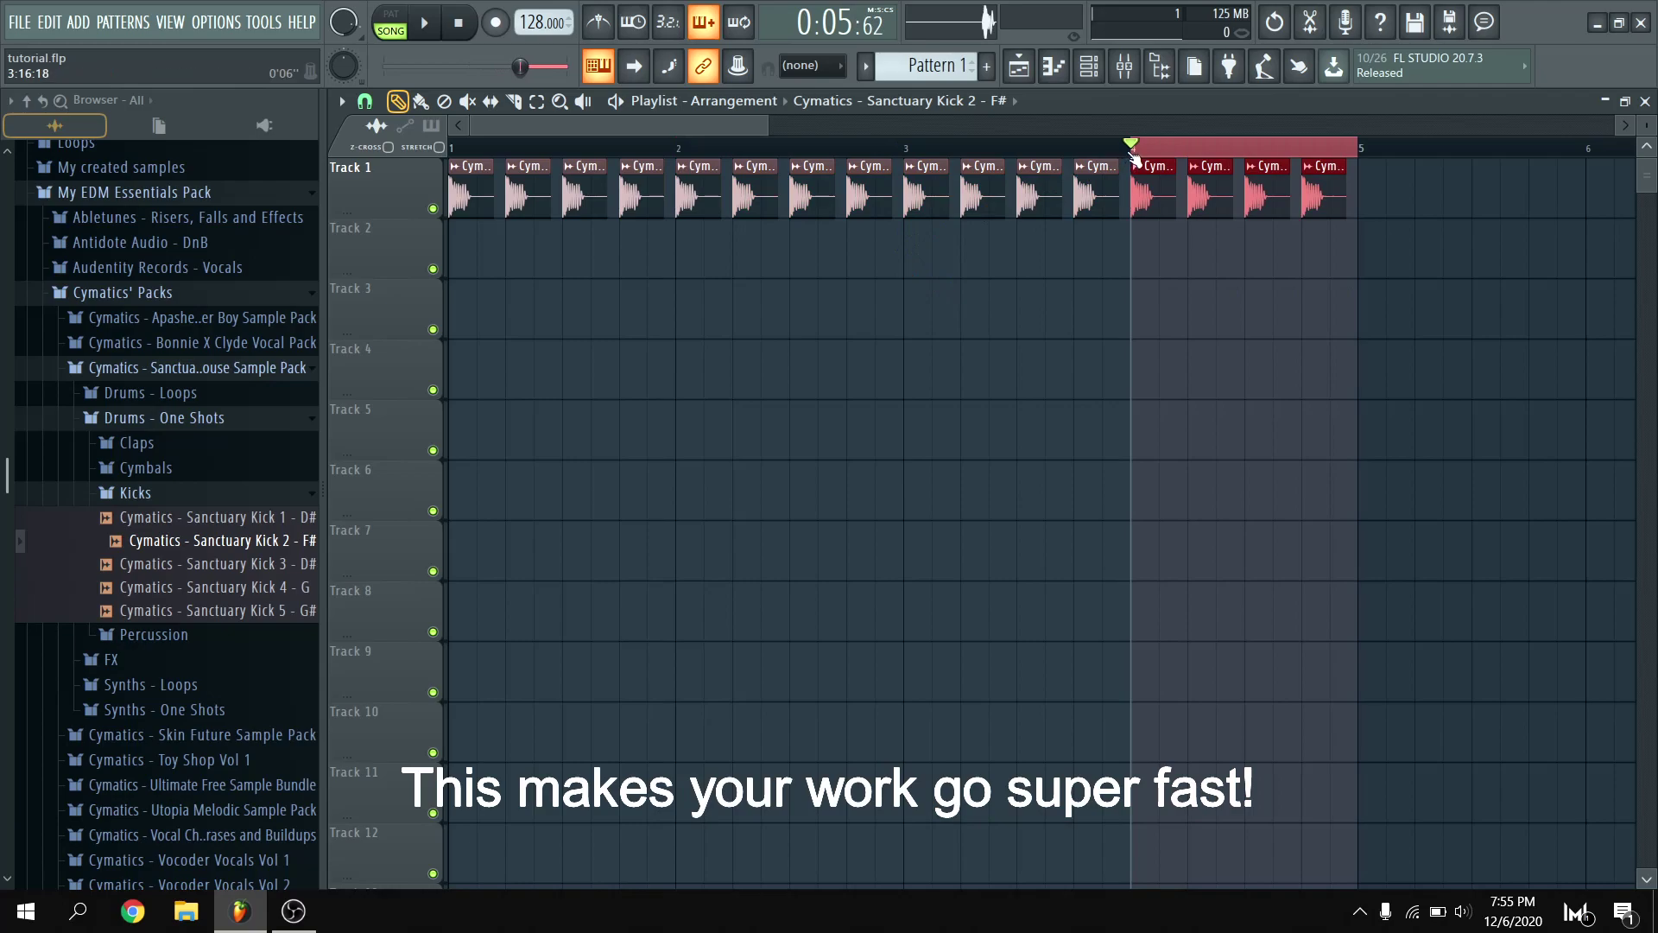
pyautogui.hotkey('ctrl', 'a')
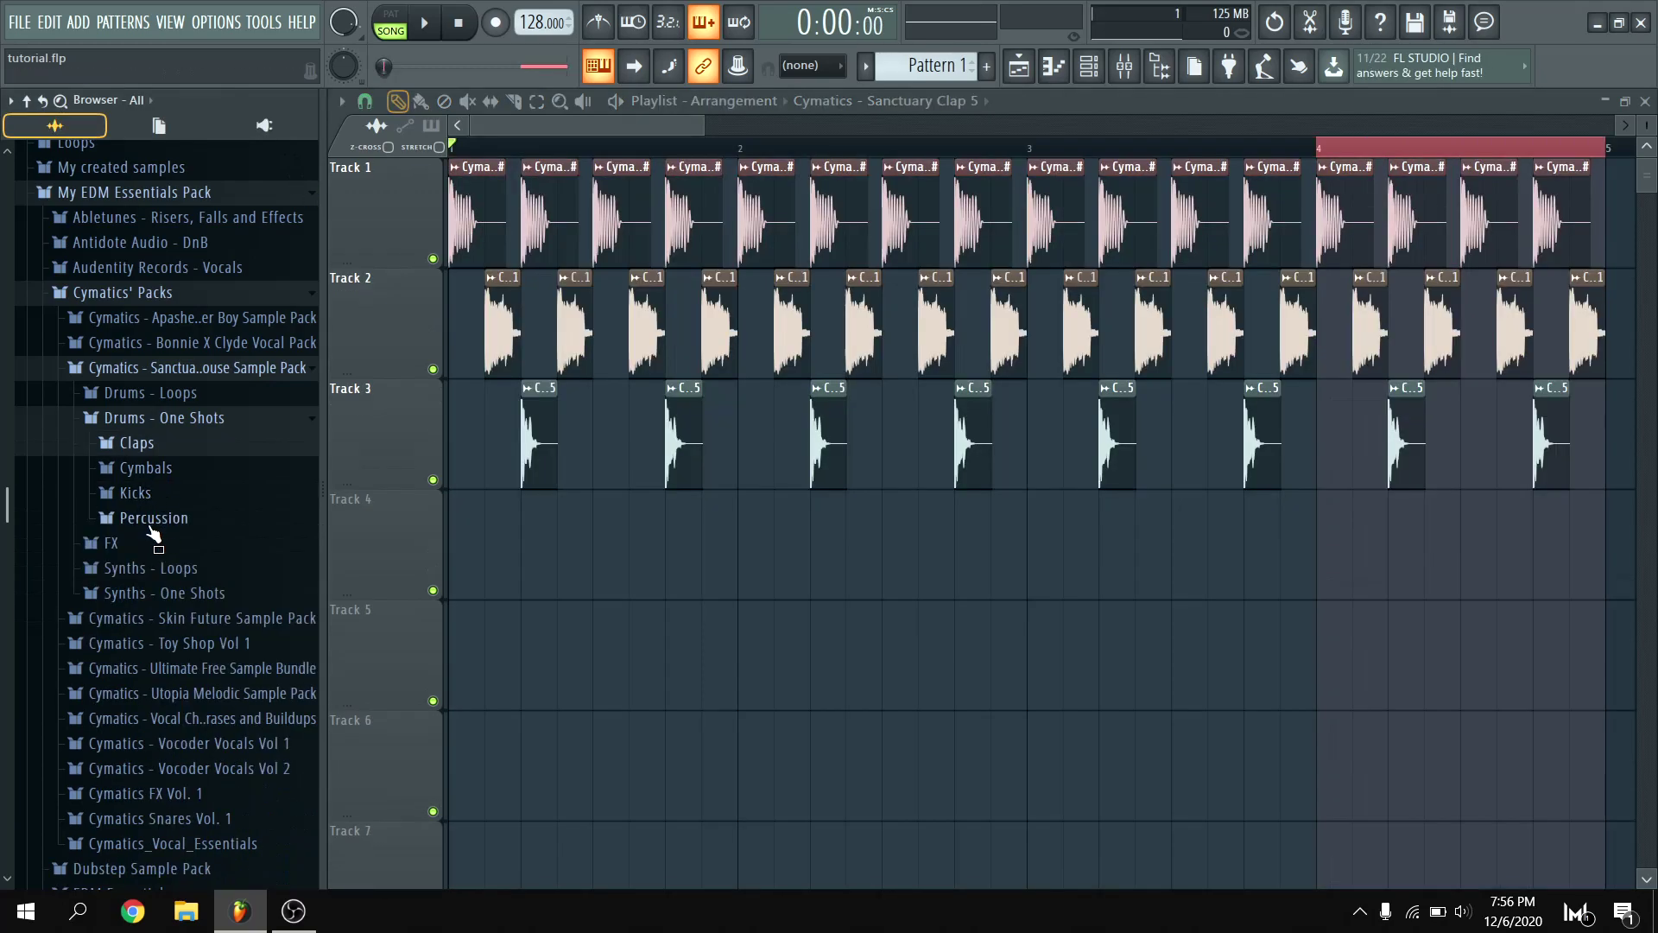
# Audition the pack's closed hi-hats and place Cymatics - Sanctuary Closed Hihat 1 on Track 4, aligned with the first open hi-hat.
pyautogui.click(145, 467)
pyautogui.click(179, 492)
pyautogui.click(188, 541)
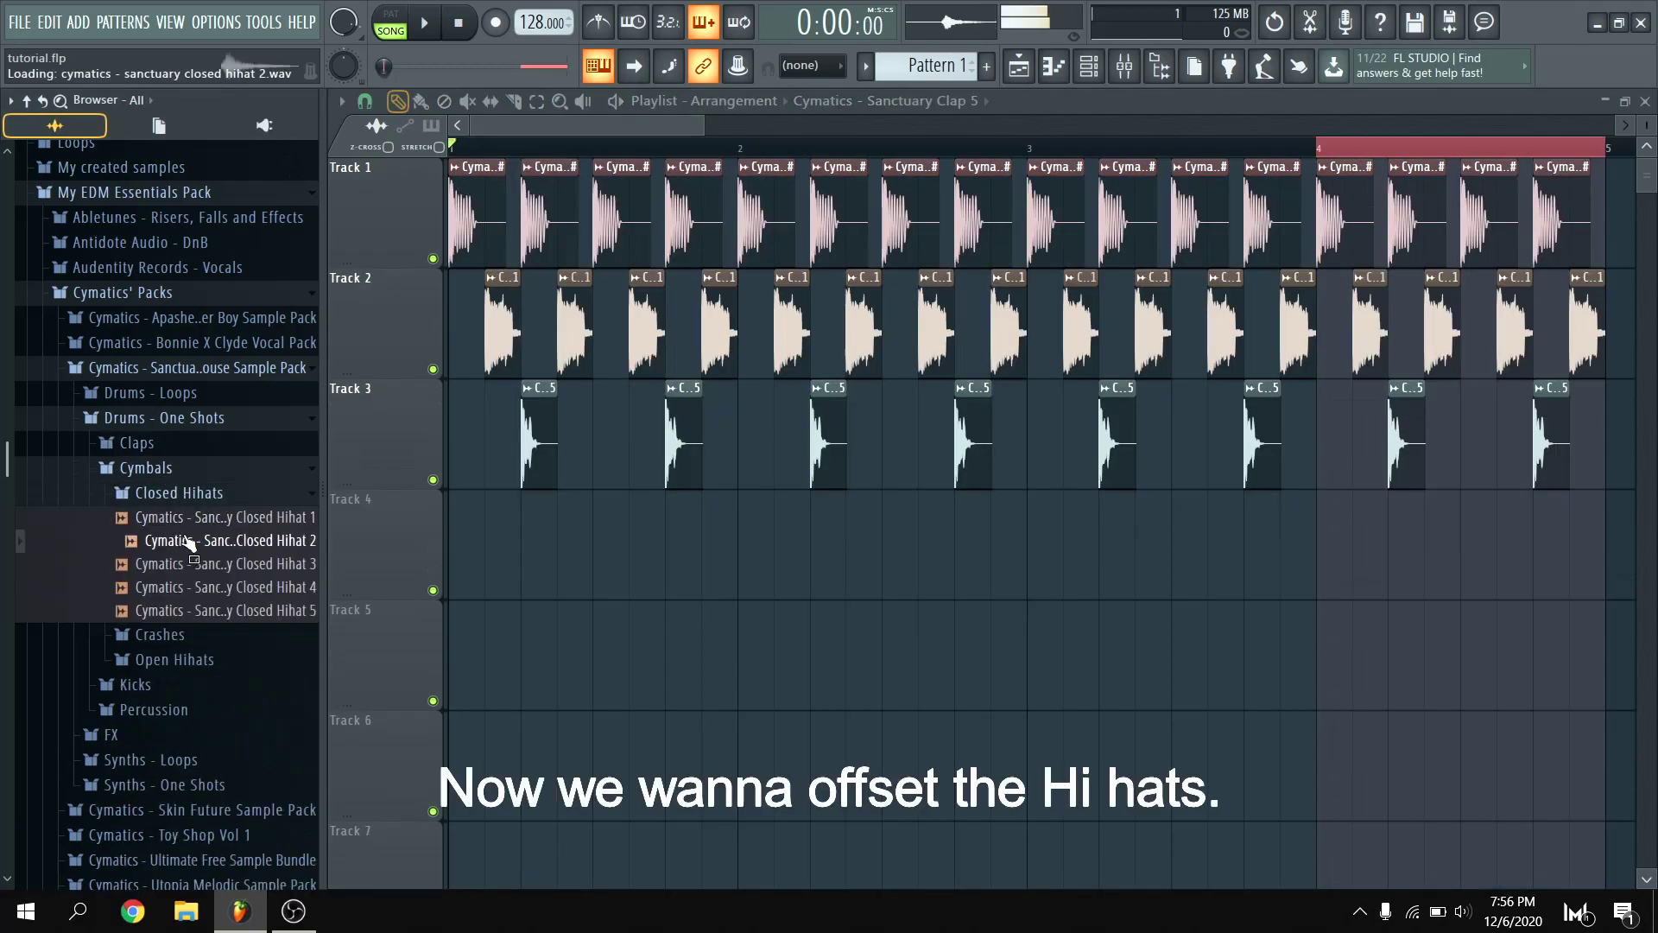
pyautogui.moveTo(207, 528); pyautogui.dragTo(490, 544)
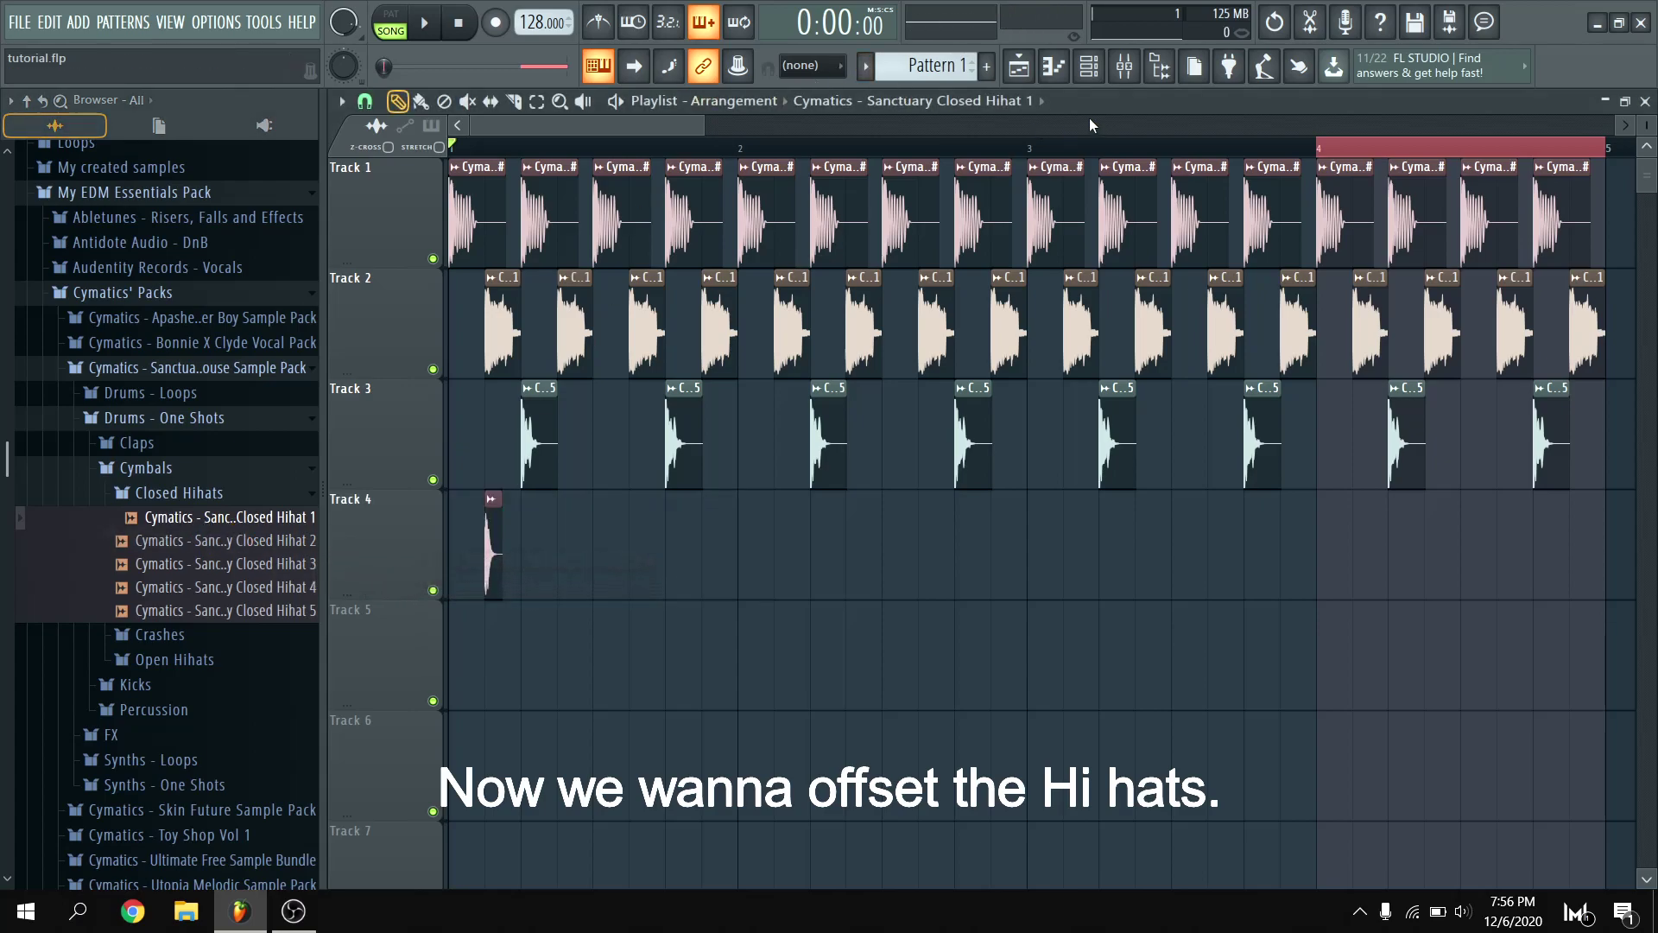
# Set the playlist's grid snapping to Step for editing the closed hi-hat on Track 4.
pyautogui.moveTo(700, 124); pyautogui.dragTo(493, 130)
pyautogui.scroll(-2, 516, 167)
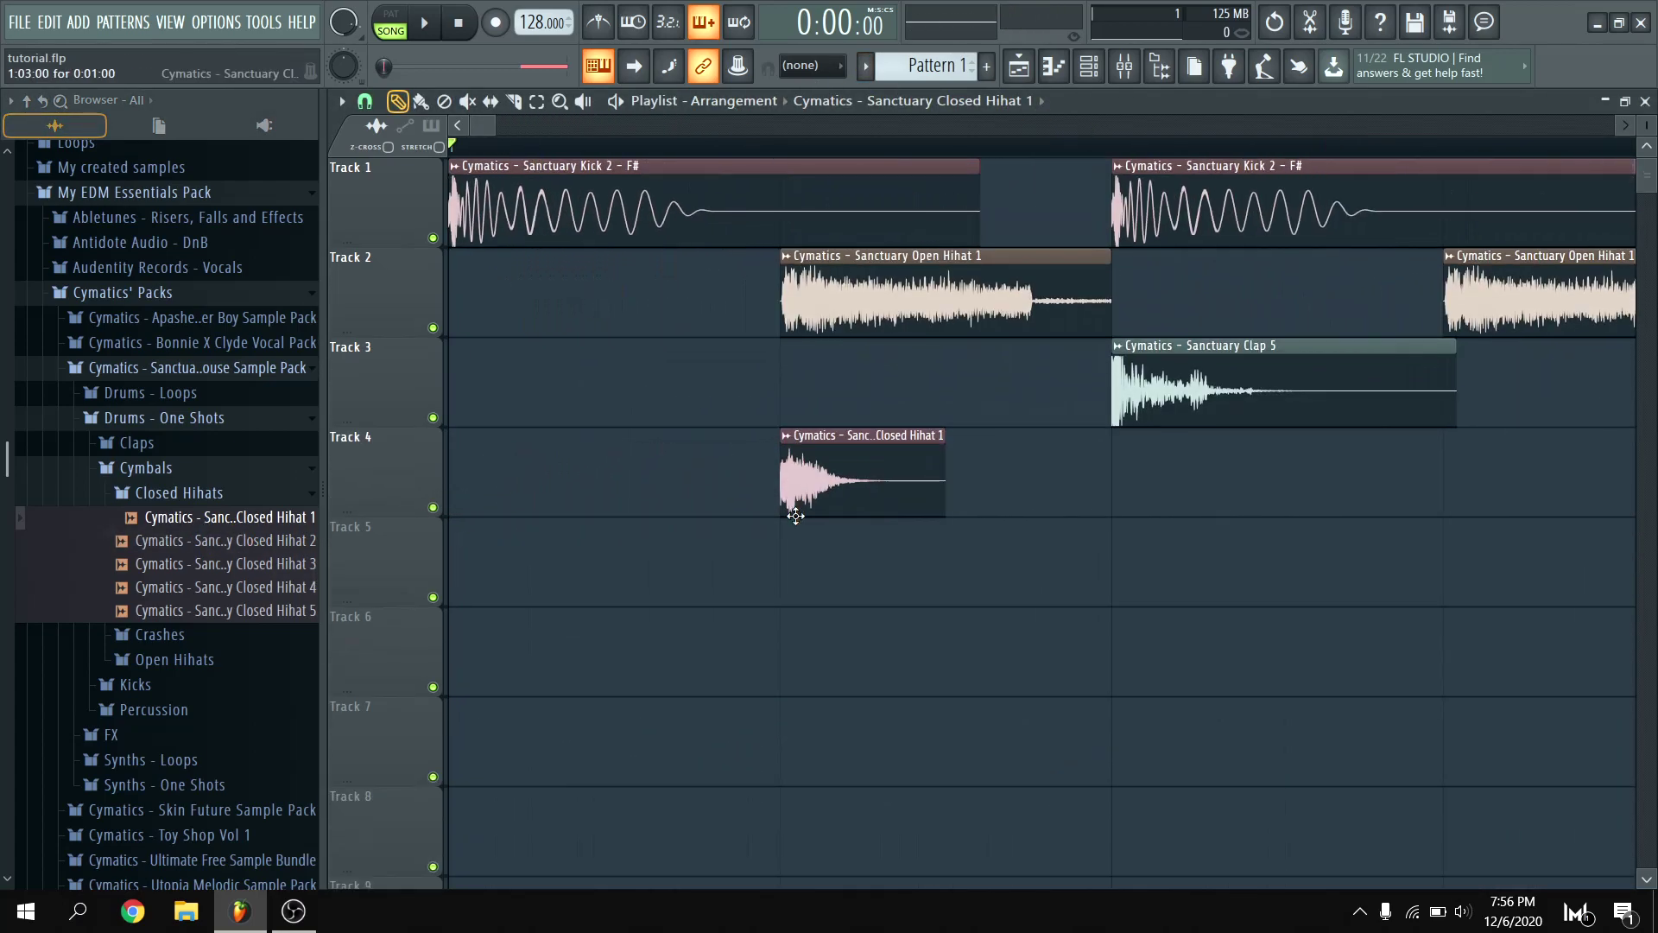
pyautogui.scroll(-4, 516, 167)
pyautogui.scroll(4, 504, 144)
pyautogui.scroll(-2, 503, 144)
pyautogui.click(365, 102)
pyautogui.click(391, 296)
# Rearrange the closed hi-hats on Track 4 so they sit on the second, third and fourth steps of bar 1.
pyautogui.moveTo(691, 462); pyautogui.dragTo(604, 449)
pyautogui.click(691, 437)
pyautogui.rightClick(670, 445)
pyautogui.rightClick(580, 442)
pyautogui.click(570, 442)
pyautogui.click(658, 445)
pyautogui.click(747, 449)
# Play back the closed hi-hat pattern and close the sample's settings window.
pyautogui.press('space')
pyautogui.press('space')
pyautogui.doubleClick(767, 444)
pyautogui.press('space')
pyautogui.click(1015, 264)
# Add a closed hi-hat at the start of Track 4 and duplicate the four-hit group into the second beat.
pyautogui.moveTo(885, 472); pyautogui.dragTo(562, 440)
pyautogui.click(488, 440)
pyautogui.moveTo(773, 453); pyautogui.dragTo(476, 438)
pyautogui.hotkey('ctrl', 'b')
# Shift the second closed hi-hat on Track 4 off the grid to 1:02:08, checking the timing by playback.
pyautogui.click(598, 525)
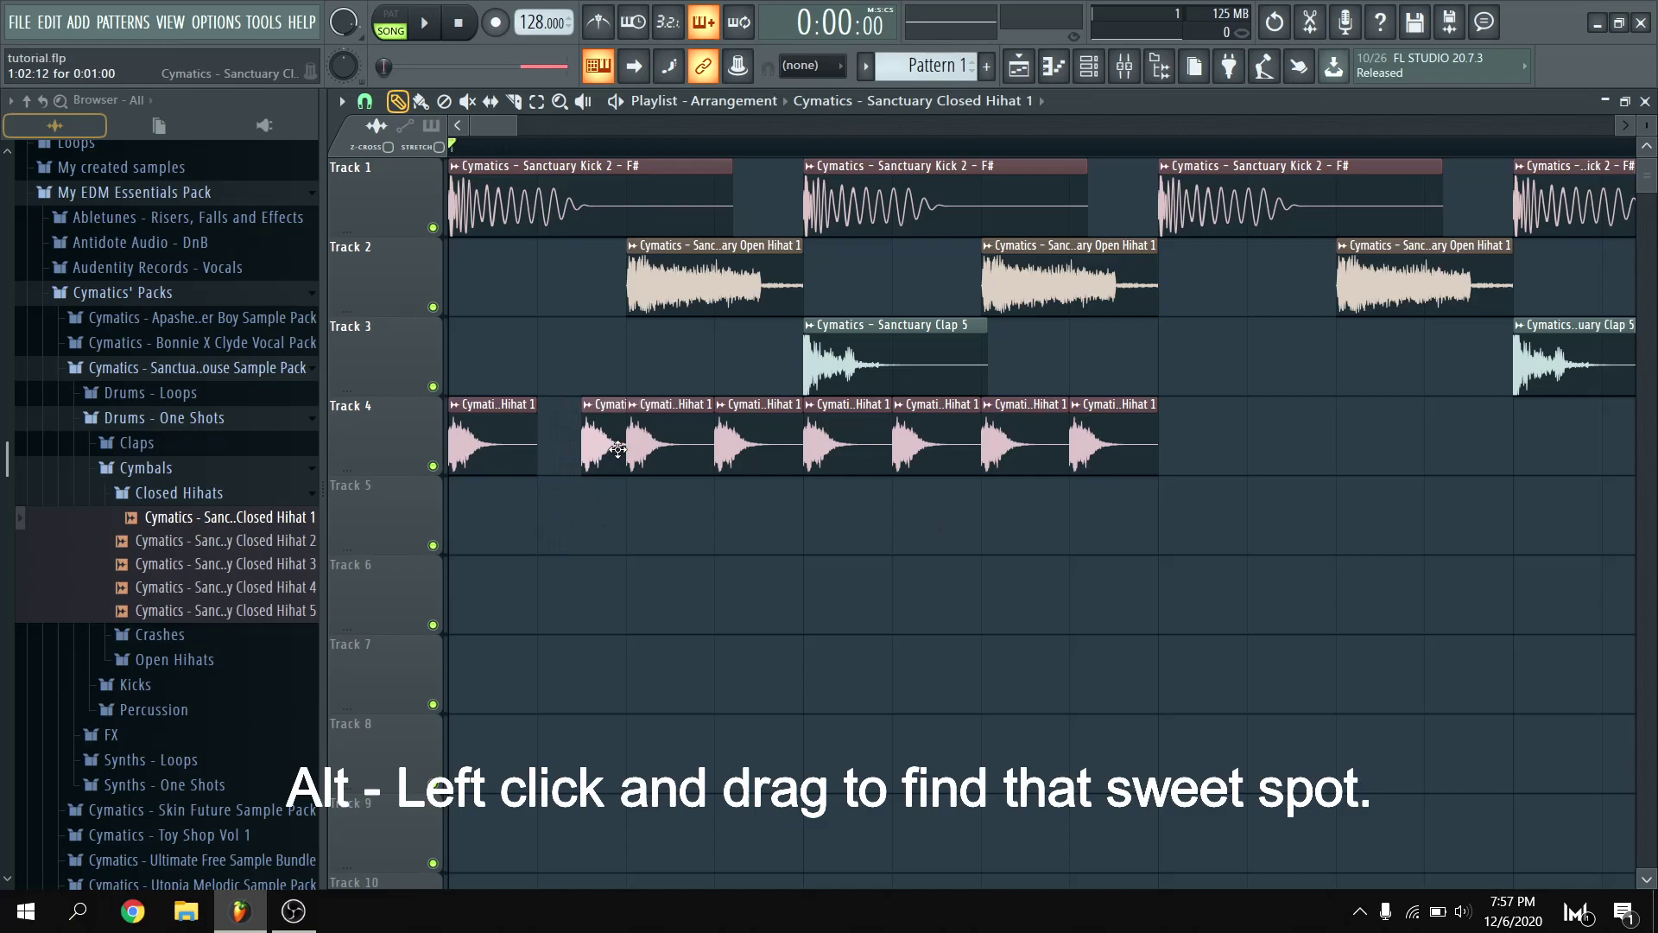
pyautogui.rightClick(672, 453)
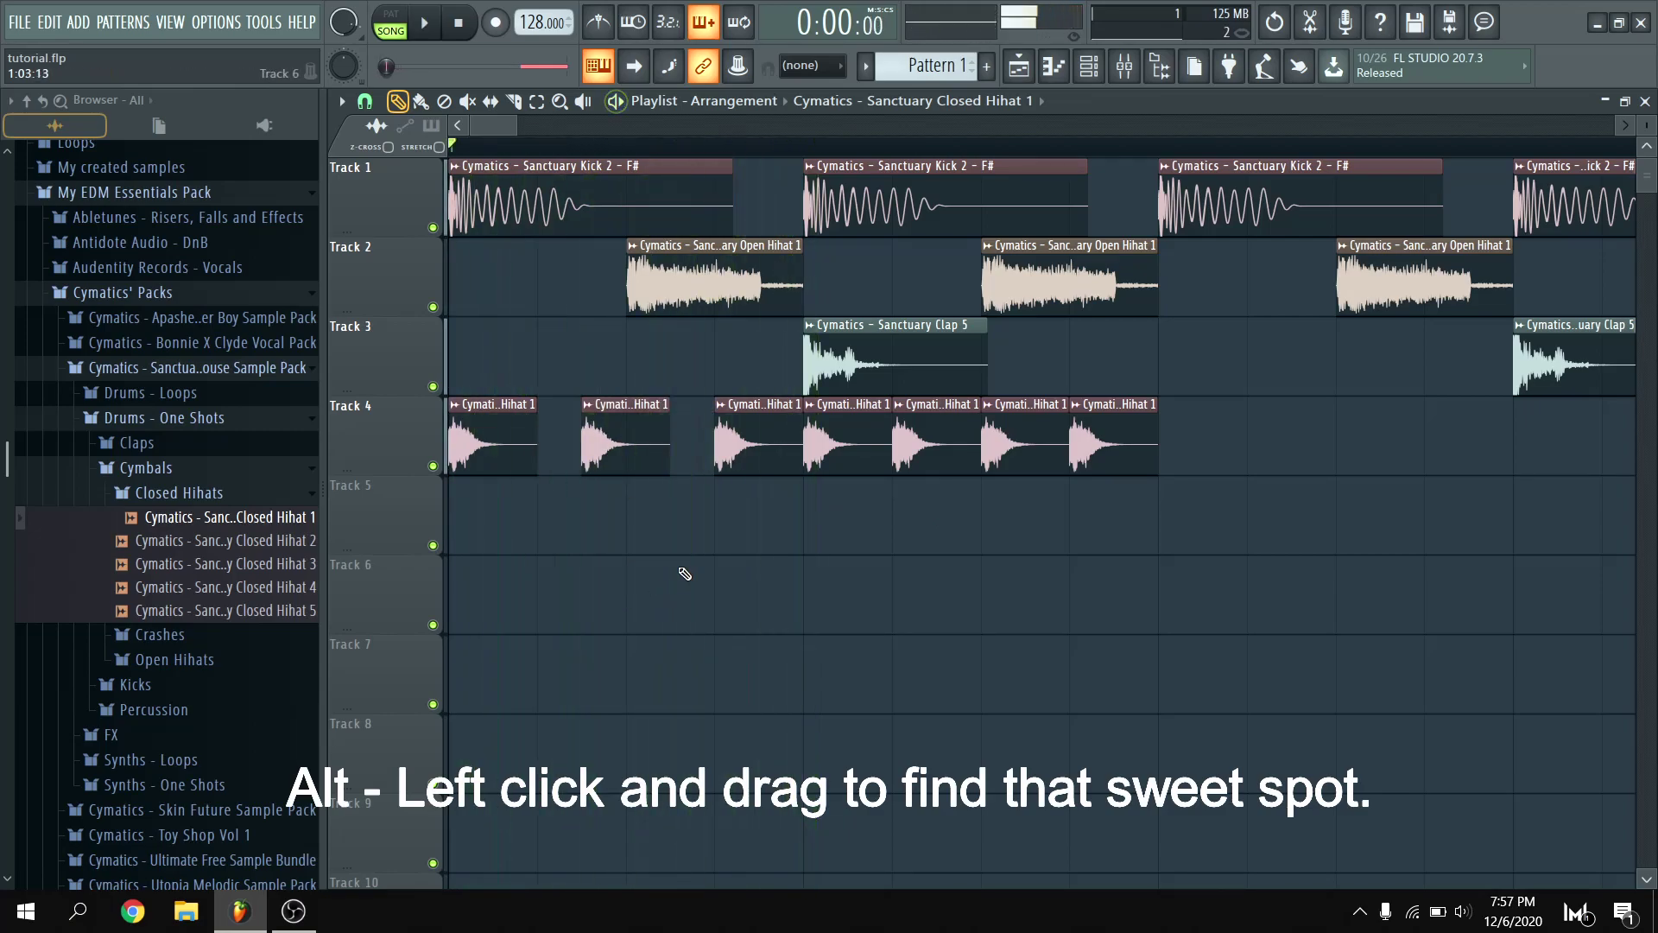
pyautogui.moveTo(646, 367); pyautogui.dragTo(648, 444)
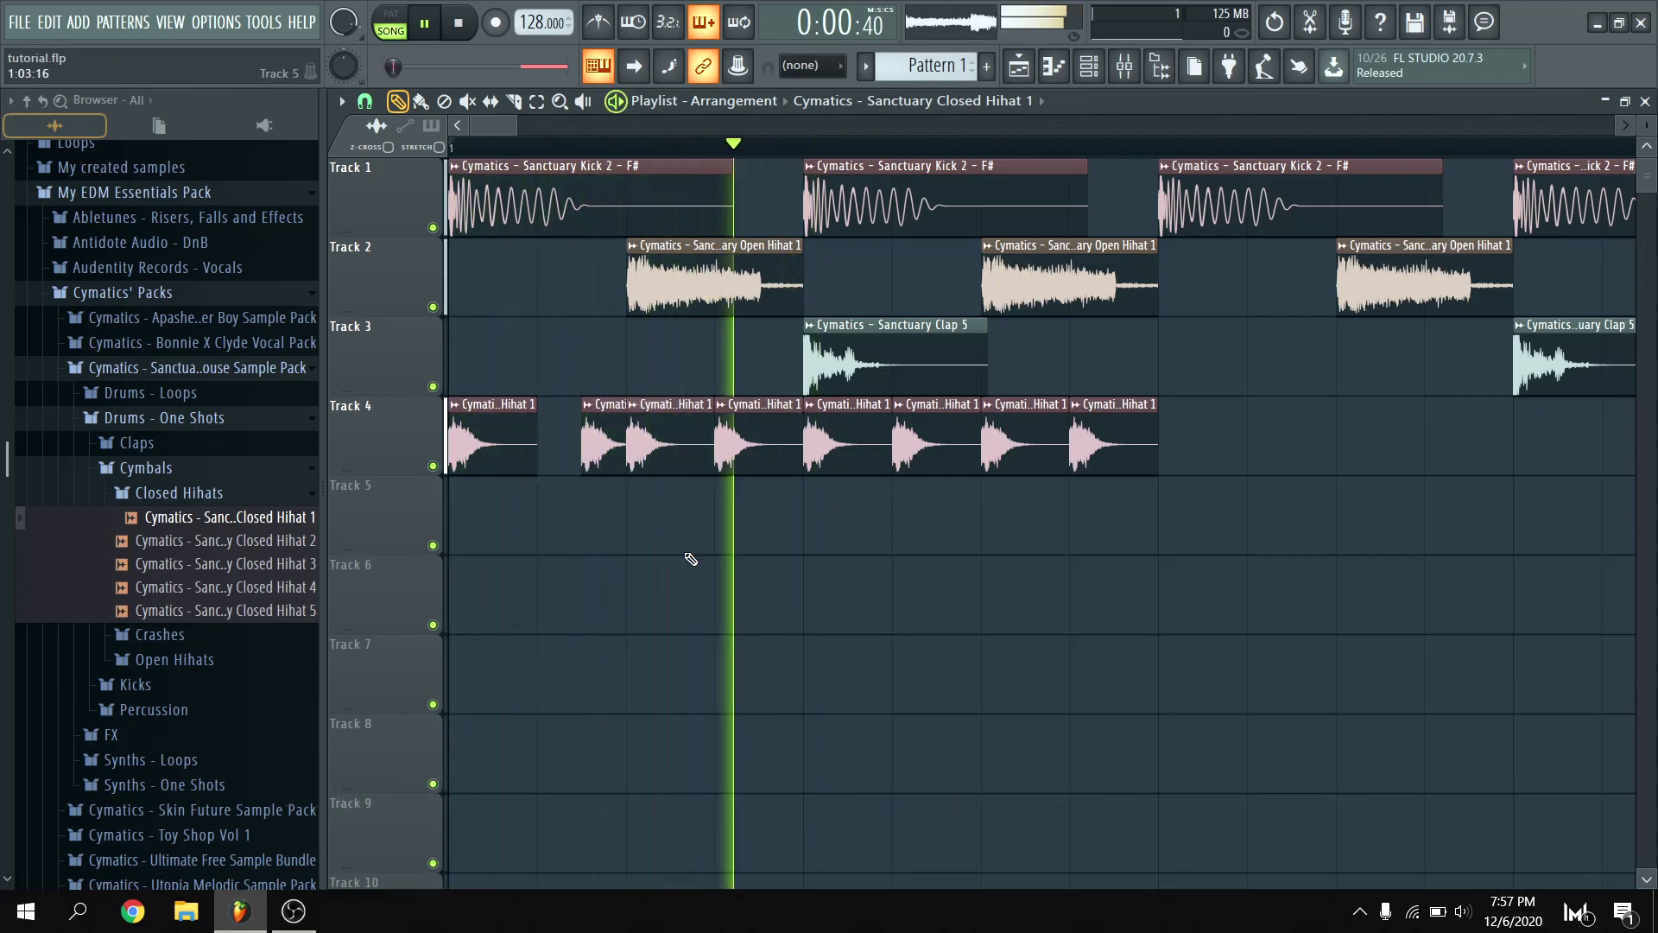
pyautogui.press('space')
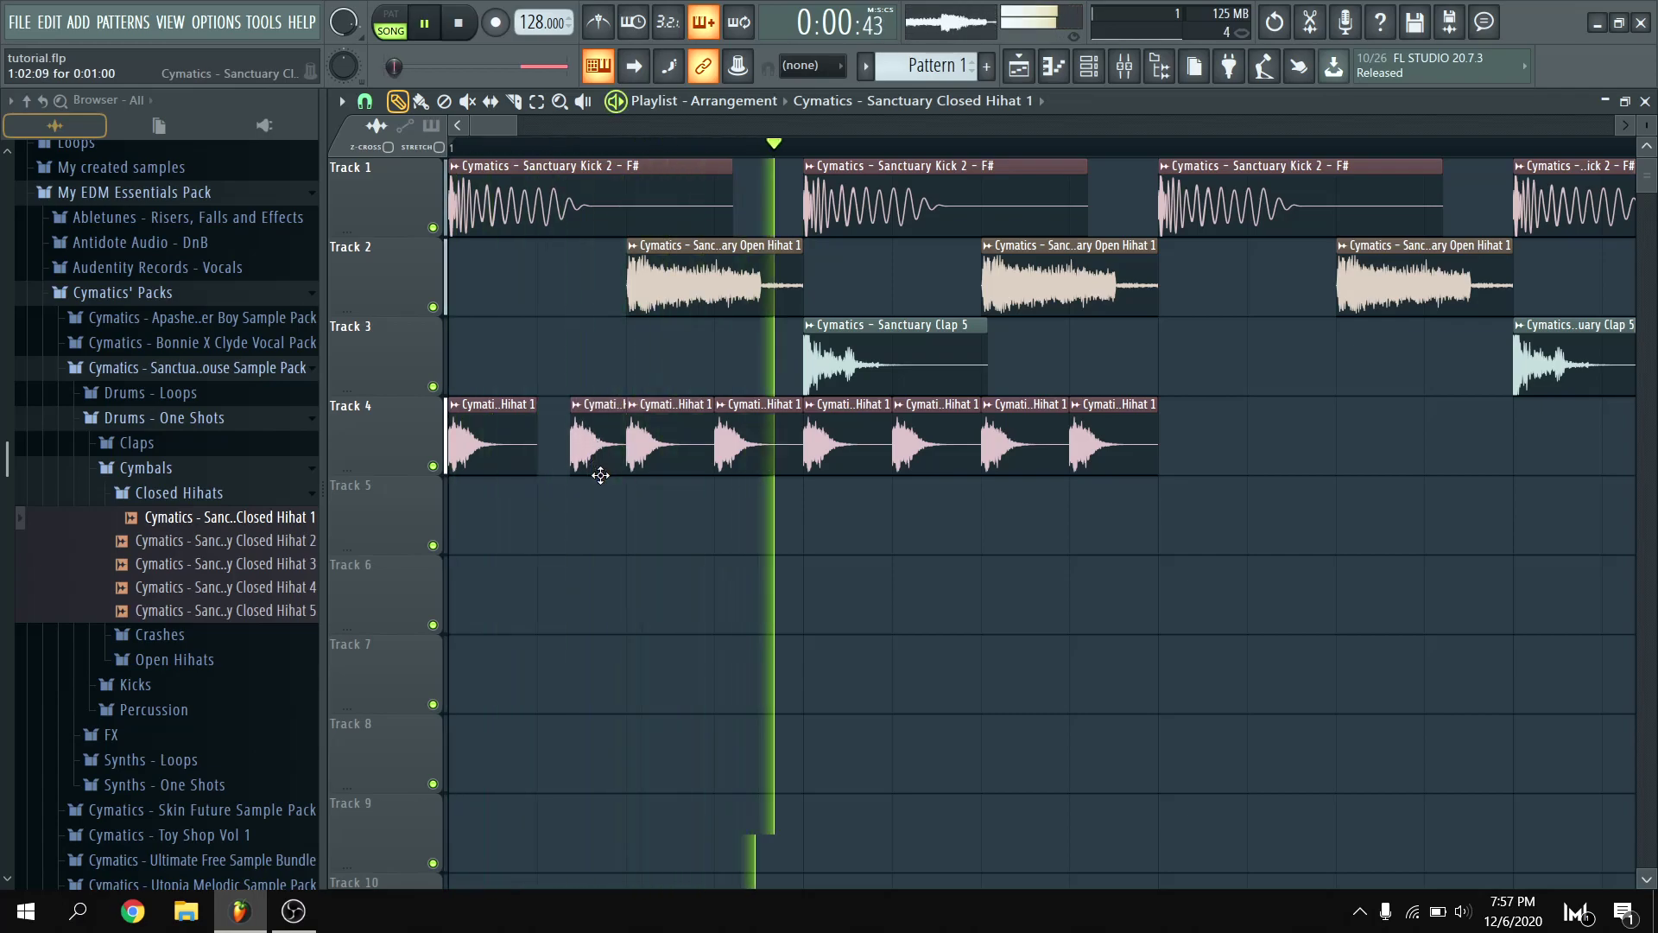
pyautogui.moveTo(598, 448); pyautogui.dragTo(590, 443)
pyautogui.press('space')
# Replace the fourth closed hi-hat on Track 4 with one offset to 1:04:08, using Step snapping, and play it back.
pyautogui.rightClick(758, 444)
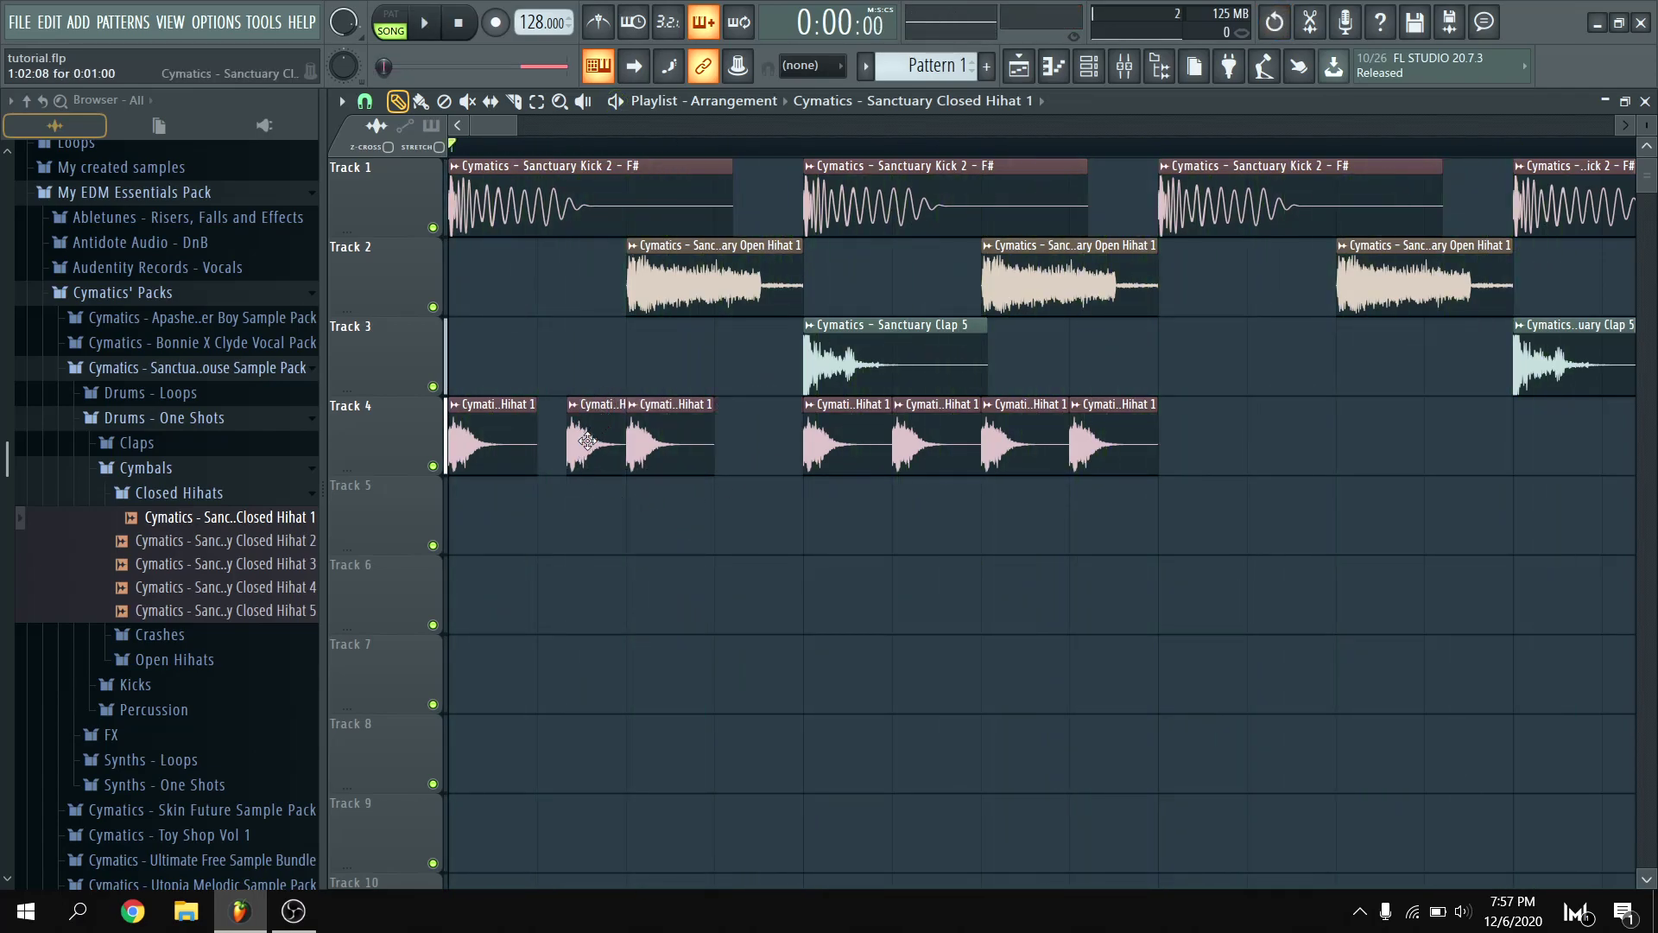
pyautogui.click(364, 101)
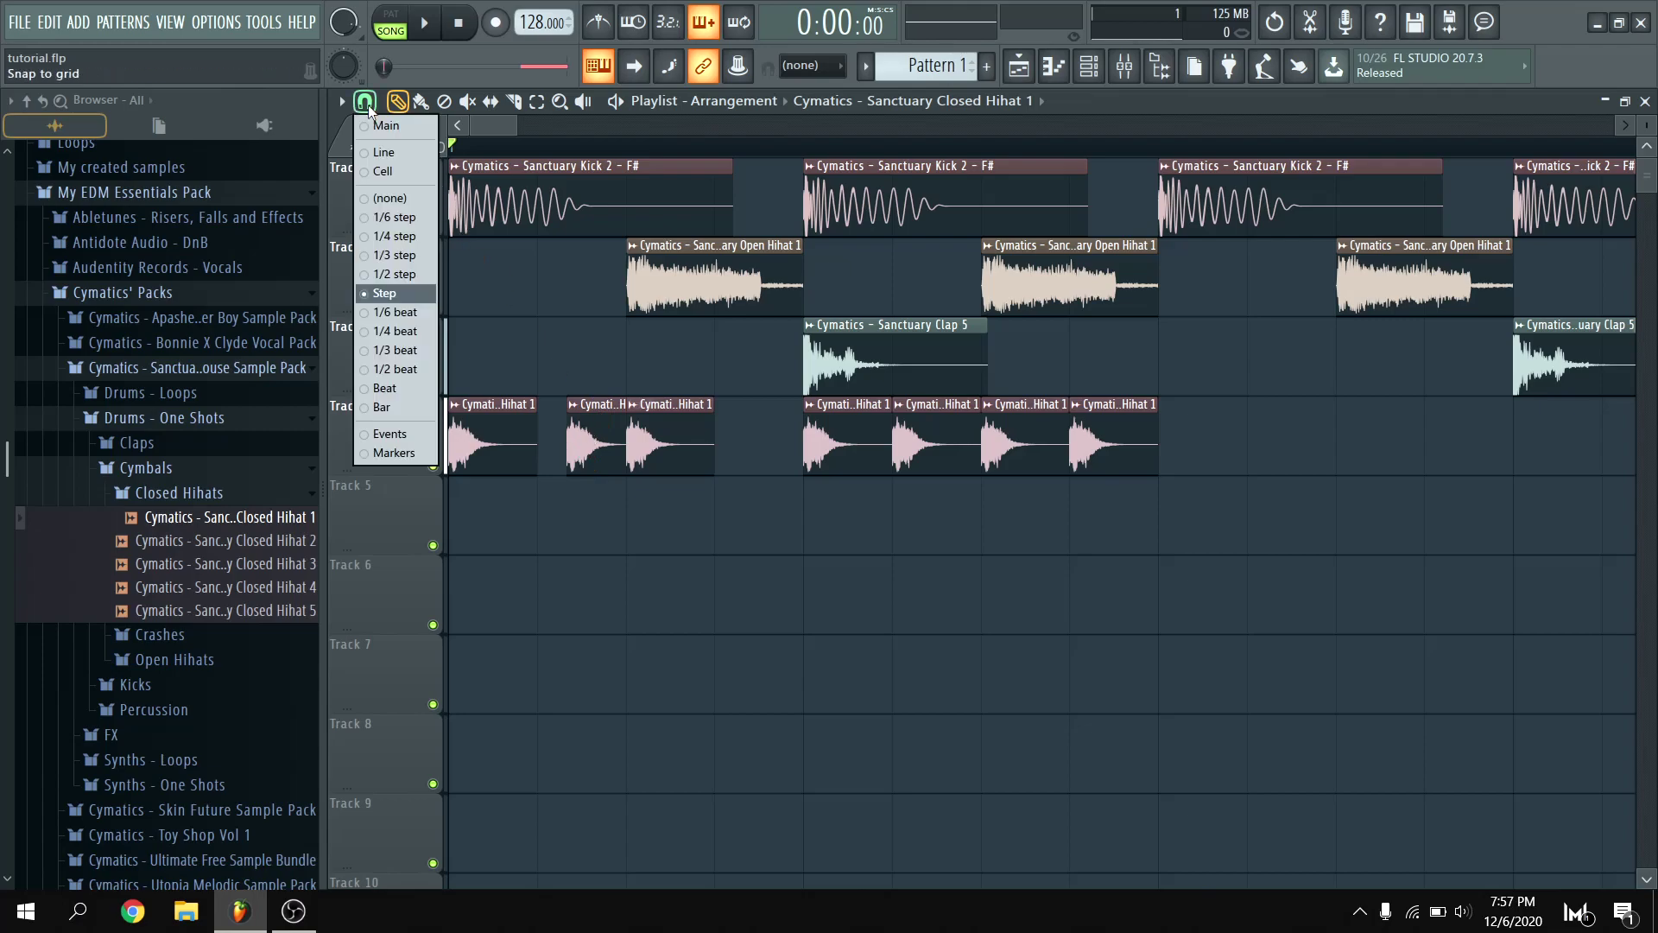
pyautogui.click(390, 297)
pyautogui.click(747, 432)
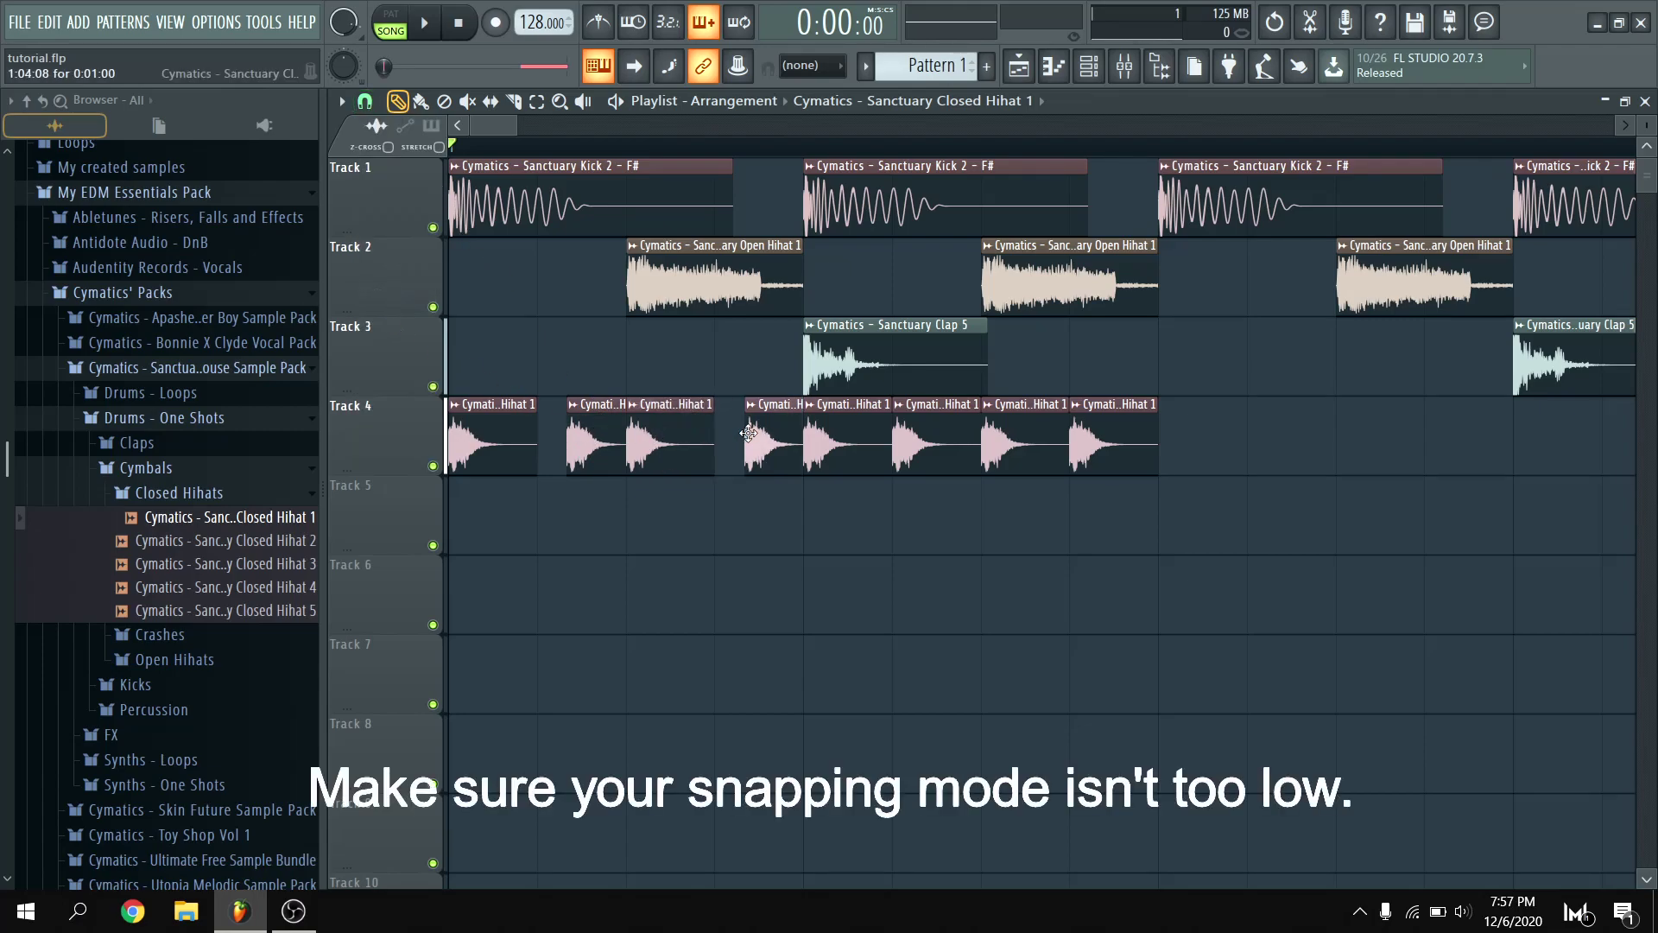
pyautogui.press('space')
pyautogui.press('space')
# Replace the last four closed hi-hats on Track 4 with a copy of the first beat's offset group.
pyautogui.rightClick(849, 469)
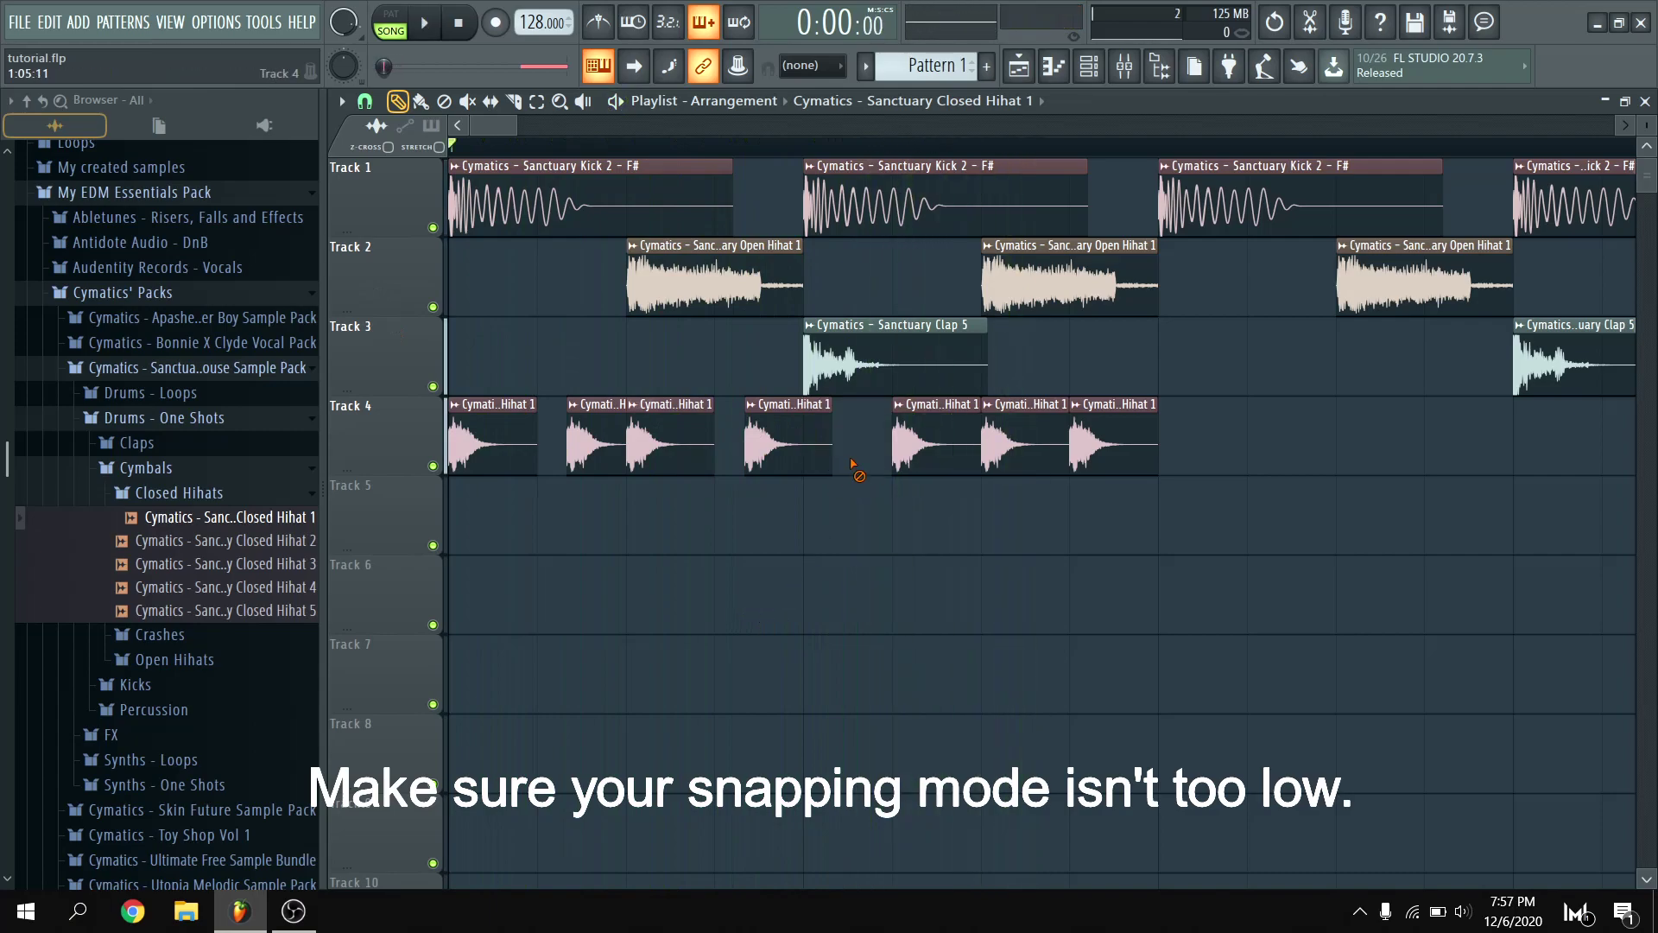
pyautogui.rightClick(937, 464)
pyautogui.rightClick(1026, 462)
pyautogui.rightClick(1114, 458)
pyautogui.moveTo(829, 467); pyautogui.dragTo(495, 473)
pyautogui.moveTo(574, 439); pyautogui.dragTo(889, 438)
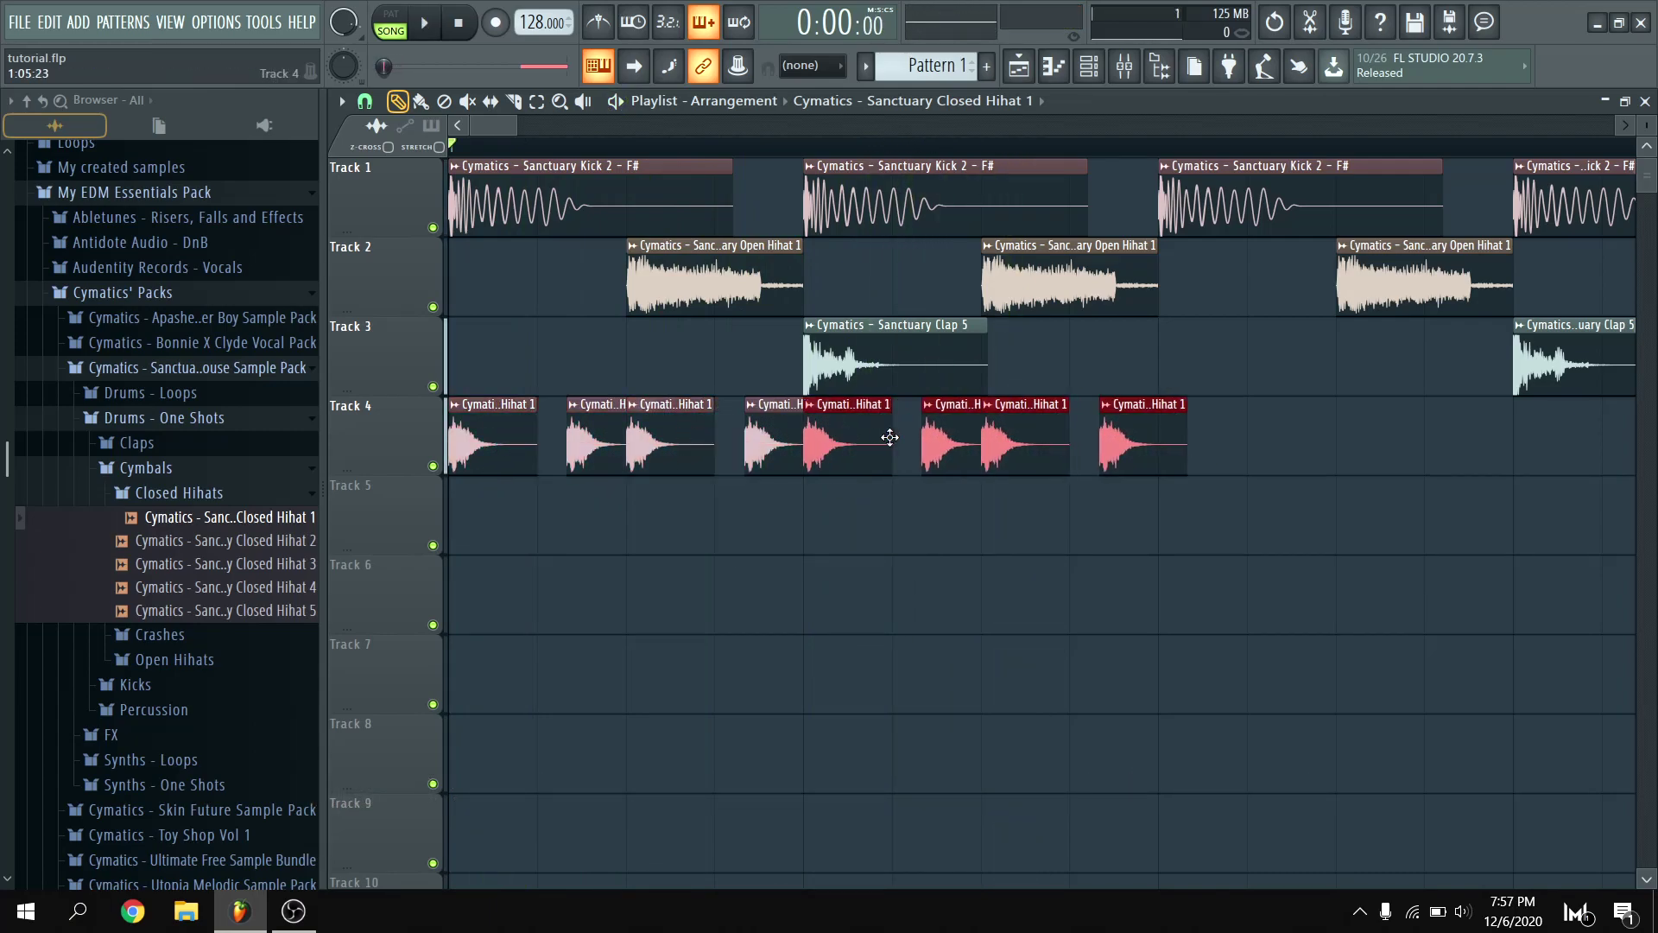
# Play back the two-beat closed hi-hat pattern and duplicate it to fill the rest of bar 1 on Track 4.
pyautogui.keyDown('ctrl'); pyautogui.scroll(-2, 685, 402); pyautogui.keyUp('ctrl')
pyautogui.press('space')
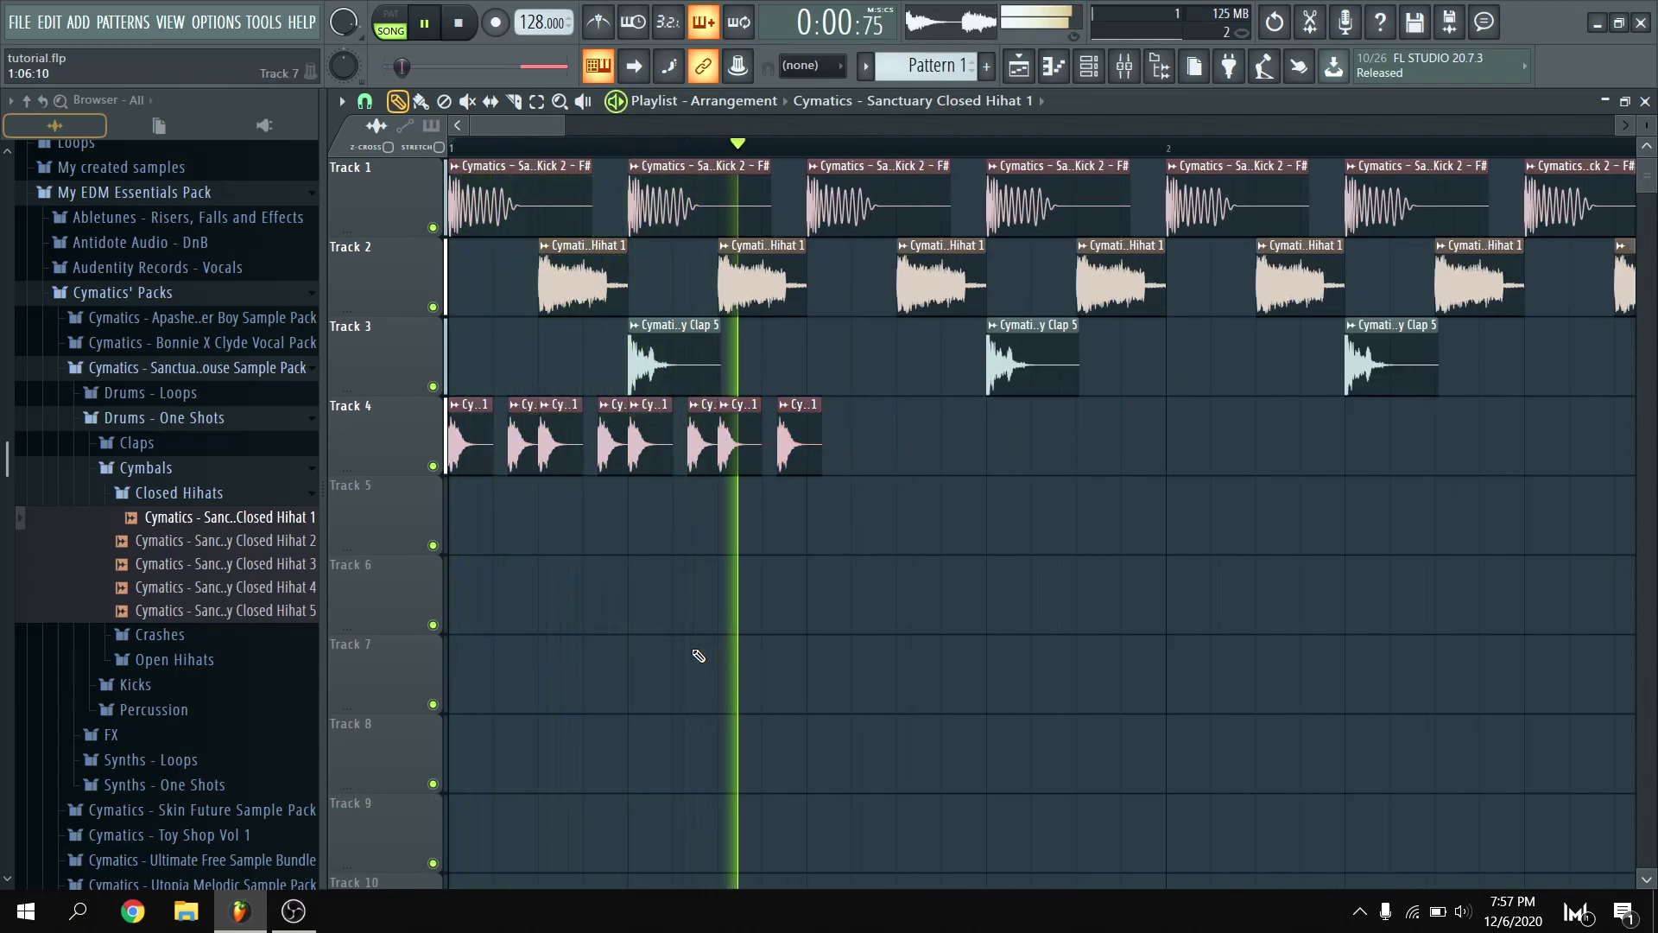
pyautogui.rightClick(808, 156)
pyautogui.keyDown('ctrl'); pyautogui.moveTo(807, 150); pyautogui.dragTo(451, 148); pyautogui.keyUp('ctrl')
pyautogui.keyDown('ctrl'); pyautogui.moveTo(866, 462); pyautogui.dragTo(175, 475); pyautogui.keyUp('ctrl')
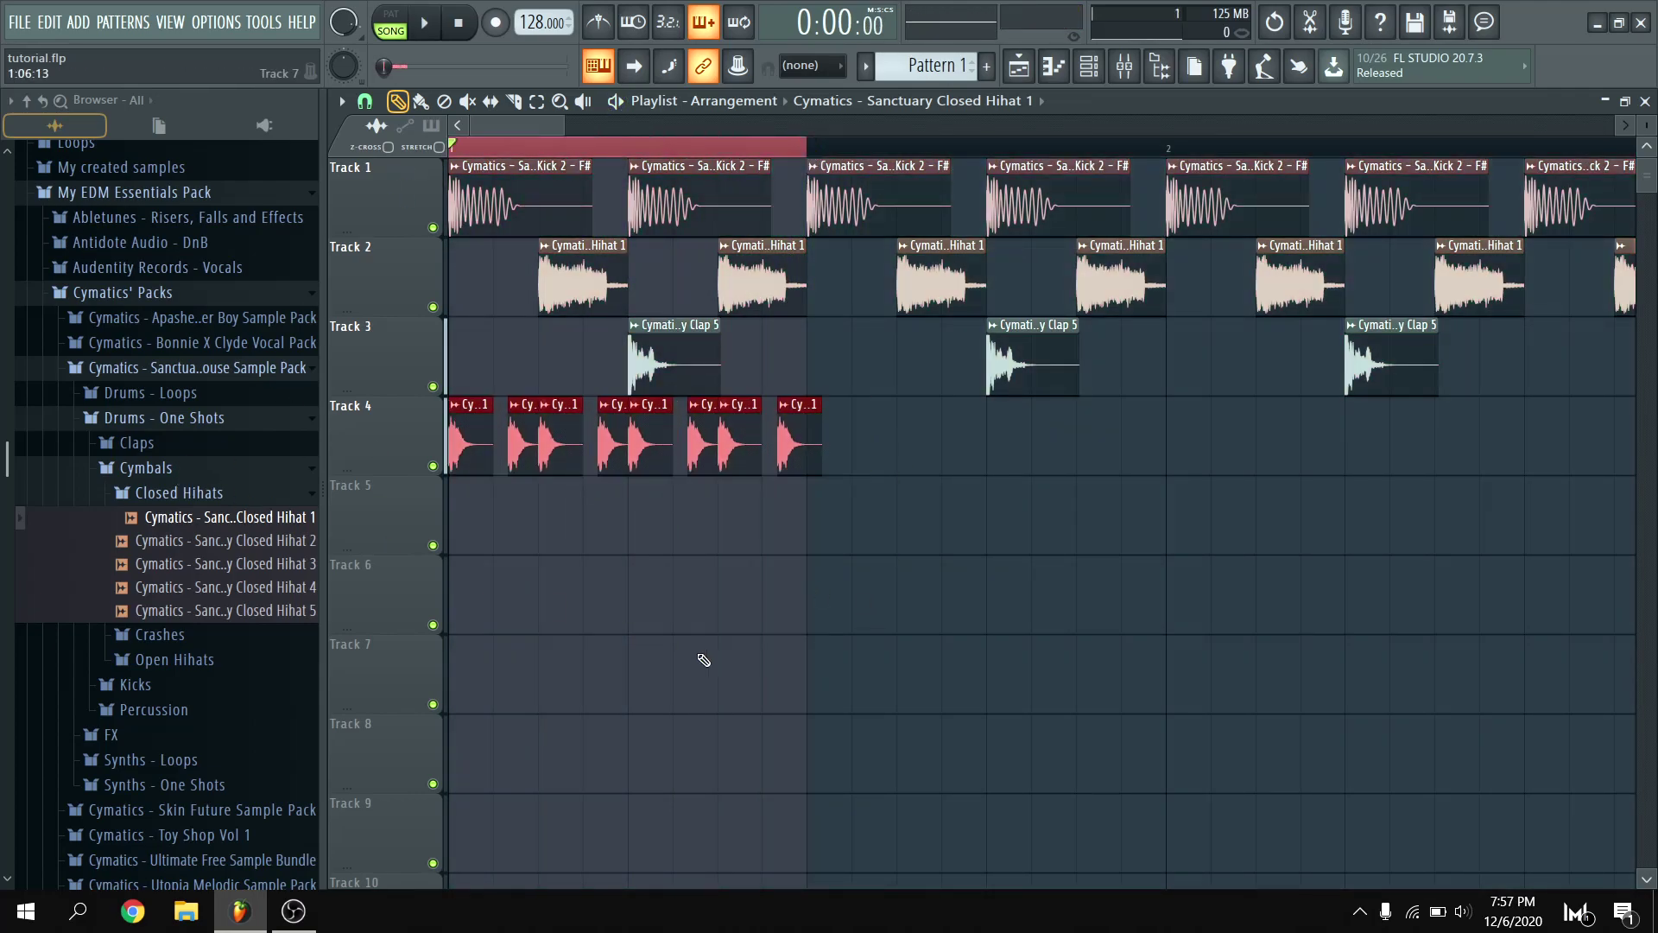
pyautogui.hotkey('ctrl', 'b')
# Duplicate the full bar of closed hi-hats on Track 4 into bars 2, 3 and 4.
pyautogui.scroll(-2, 730, 128)
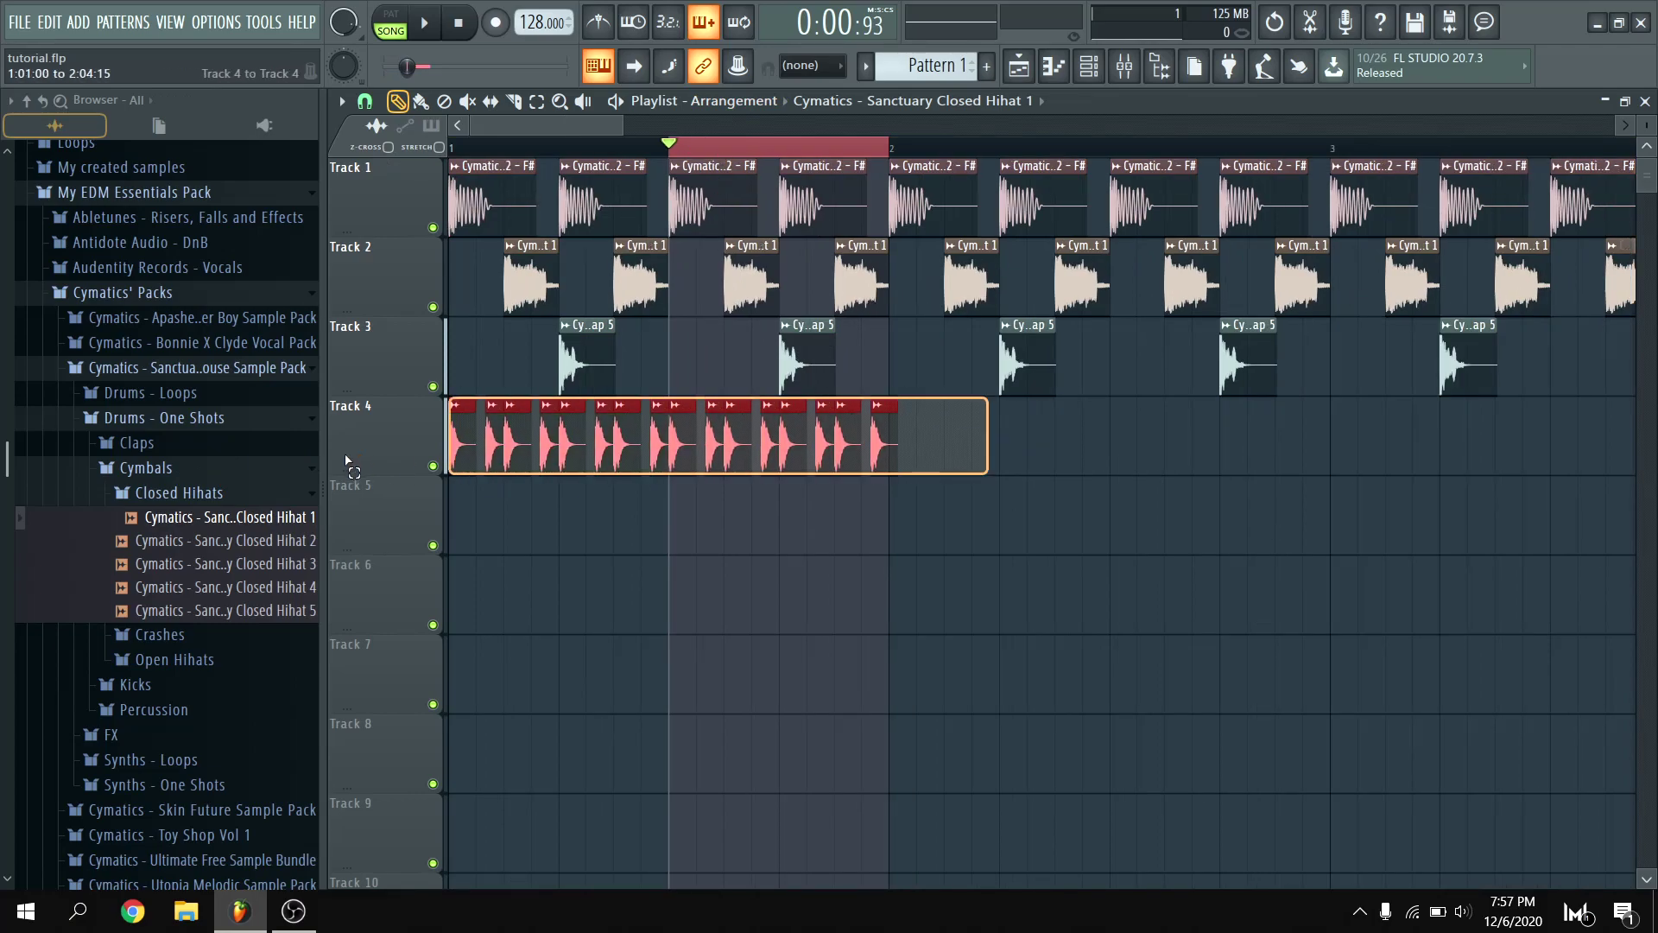
pyautogui.scroll(-2, 747, 164)
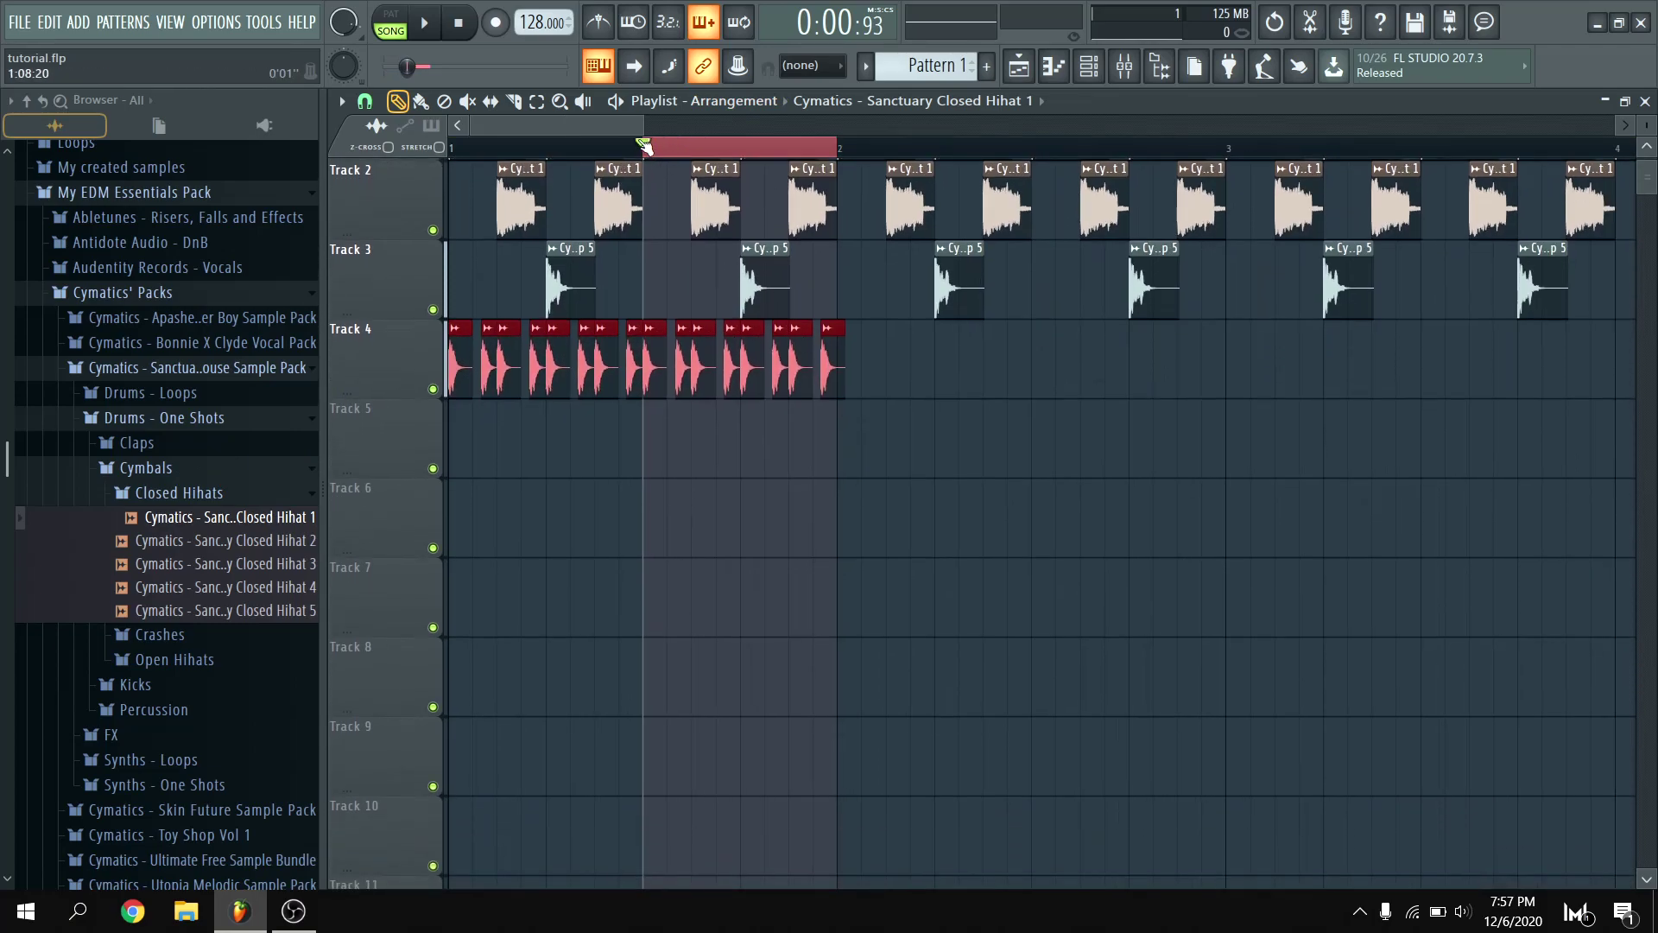
pyautogui.keyDown('ctrl'); pyautogui.moveTo(836, 149); pyautogui.dragTo(147, 158); pyautogui.keyUp('ctrl')
pyautogui.keyDown('ctrl'); pyautogui.moveTo(929, 372); pyautogui.dragTo(266, 387); pyautogui.keyUp('ctrl')
pyautogui.hotkey('ctrl', 'b')
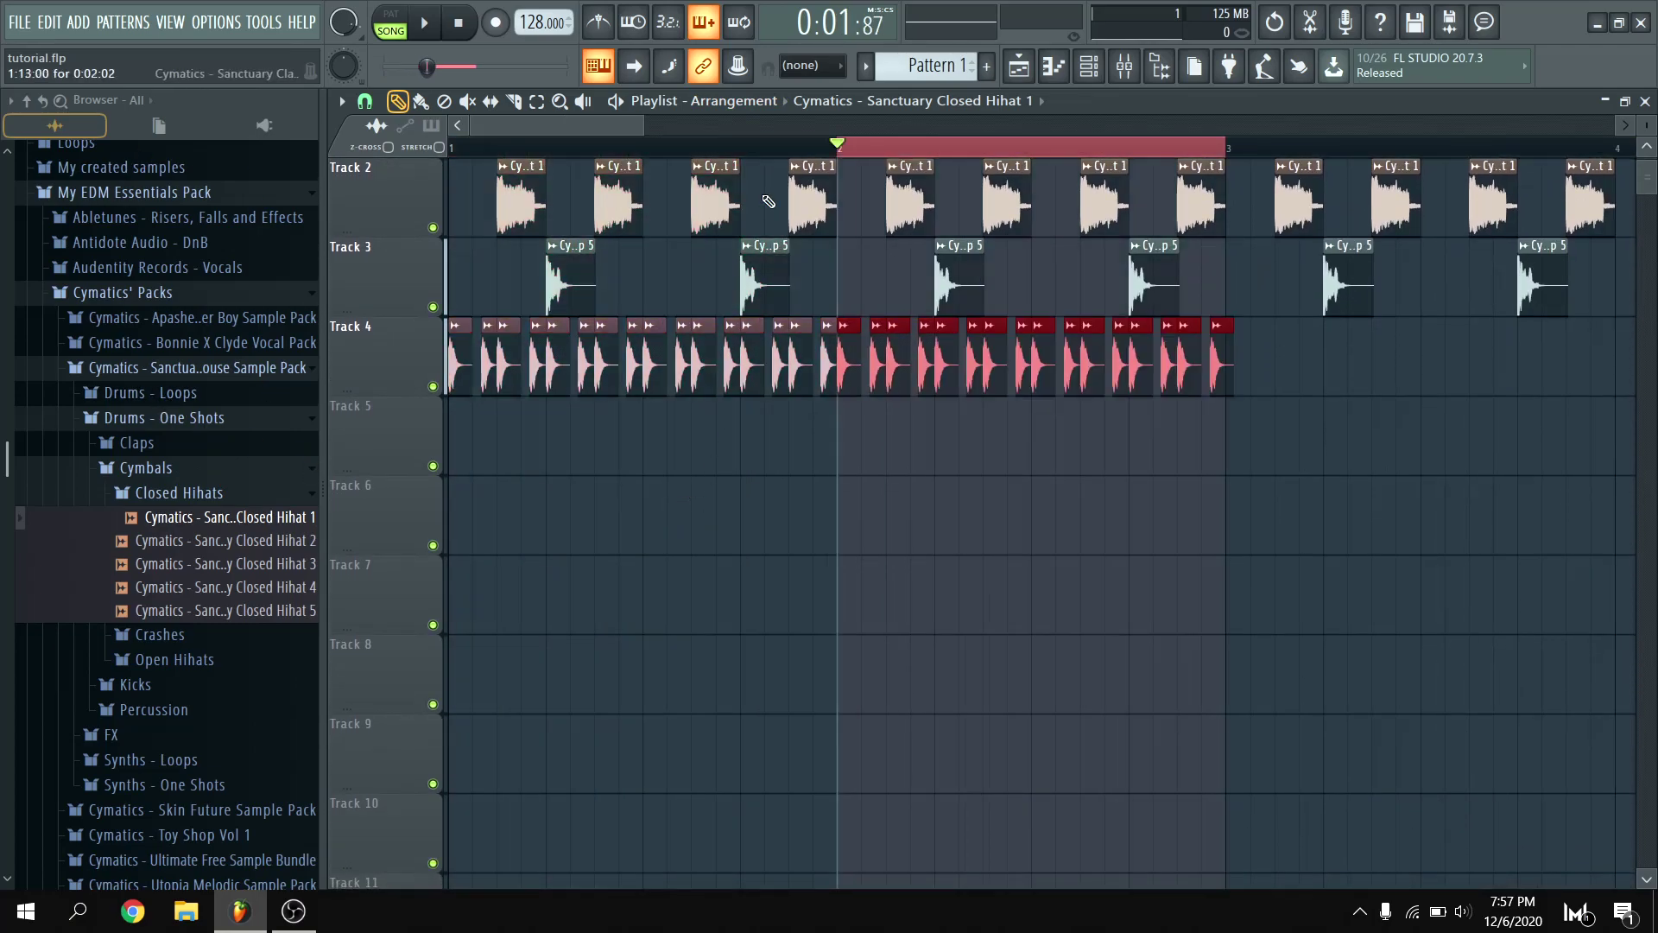
pyautogui.scroll(-1, 781, 160)
pyautogui.hotkey('ctrl', 'b')
pyautogui.hotkey('ctrl', 'b')
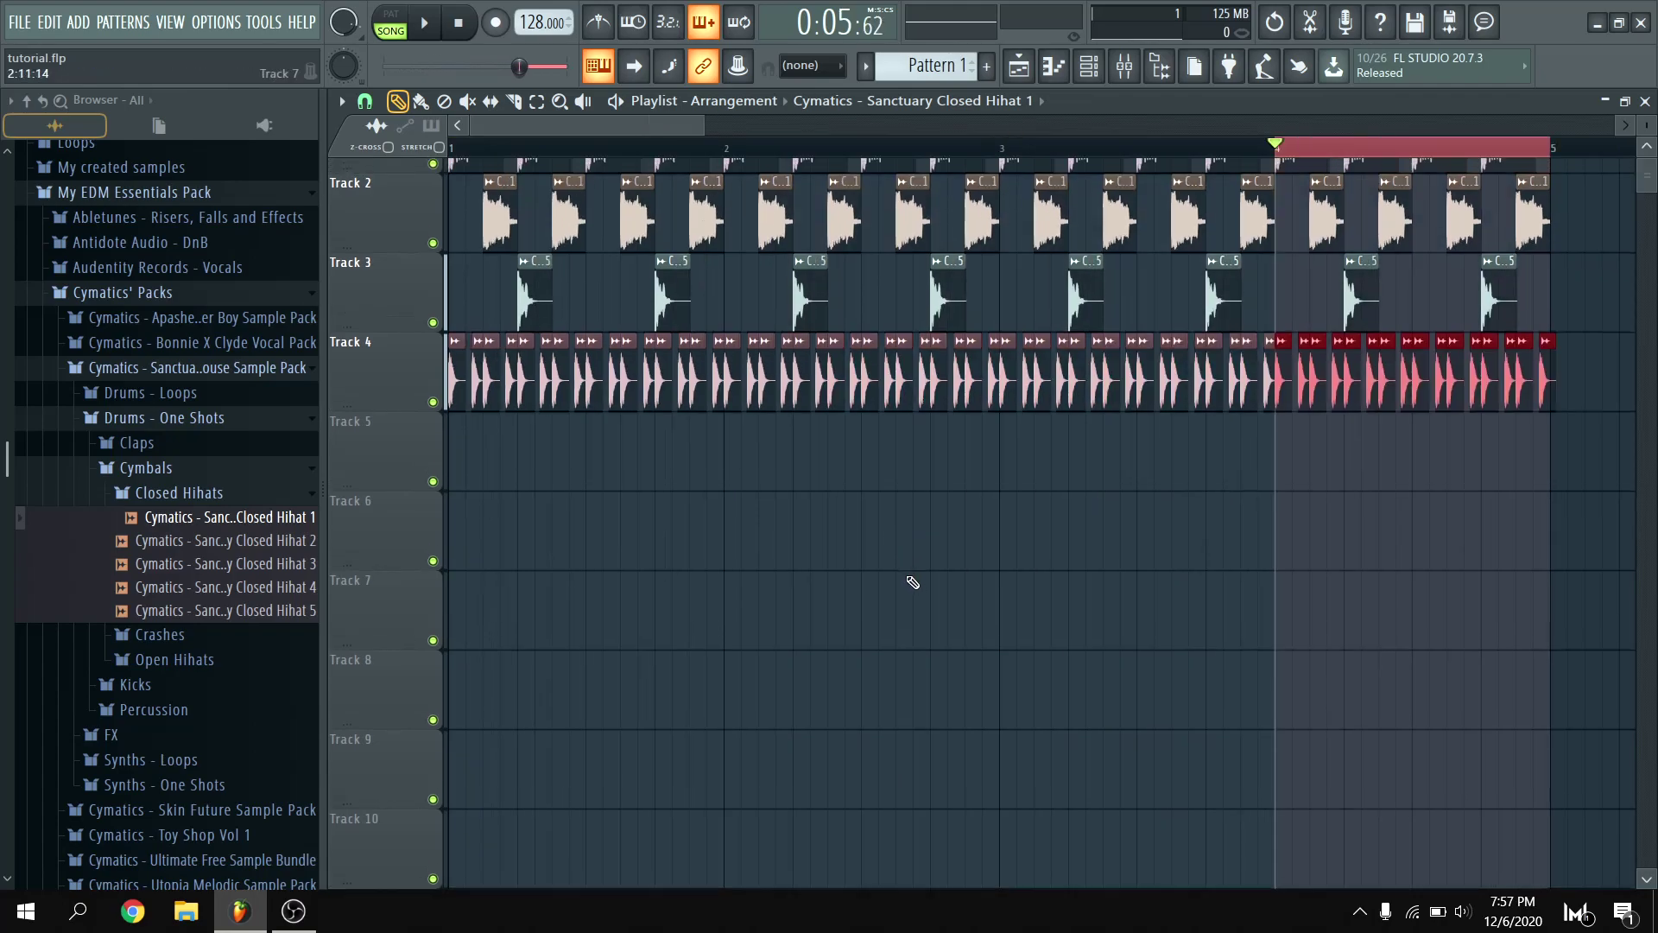
# Play the four-bar drum arrangement from the beginning.
pyautogui.scroll(1, 911, 581)
pyautogui.moveTo(502, 149); pyautogui.dragTo(451, 149)
pyautogui.press('space')
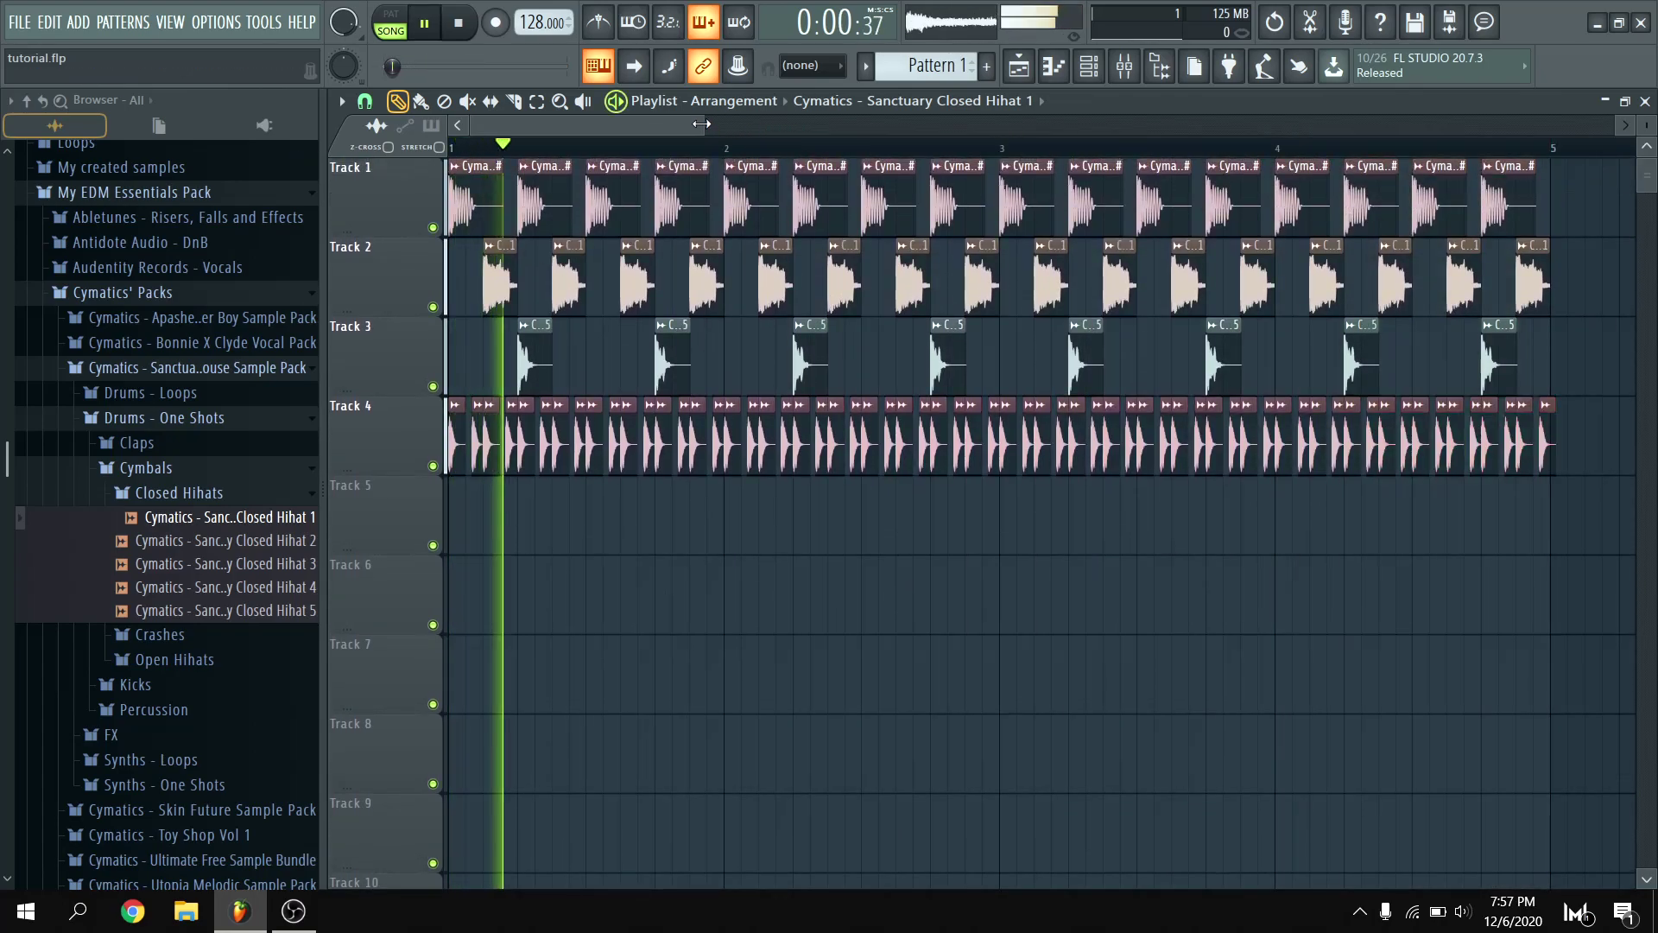
# Stop playback and open the Closed Hihat 1 channel's envelope and instrument settings.
pyautogui.scroll(3, 458, 155)
pyautogui.press('space')
pyautogui.doubleClick(562, 448)
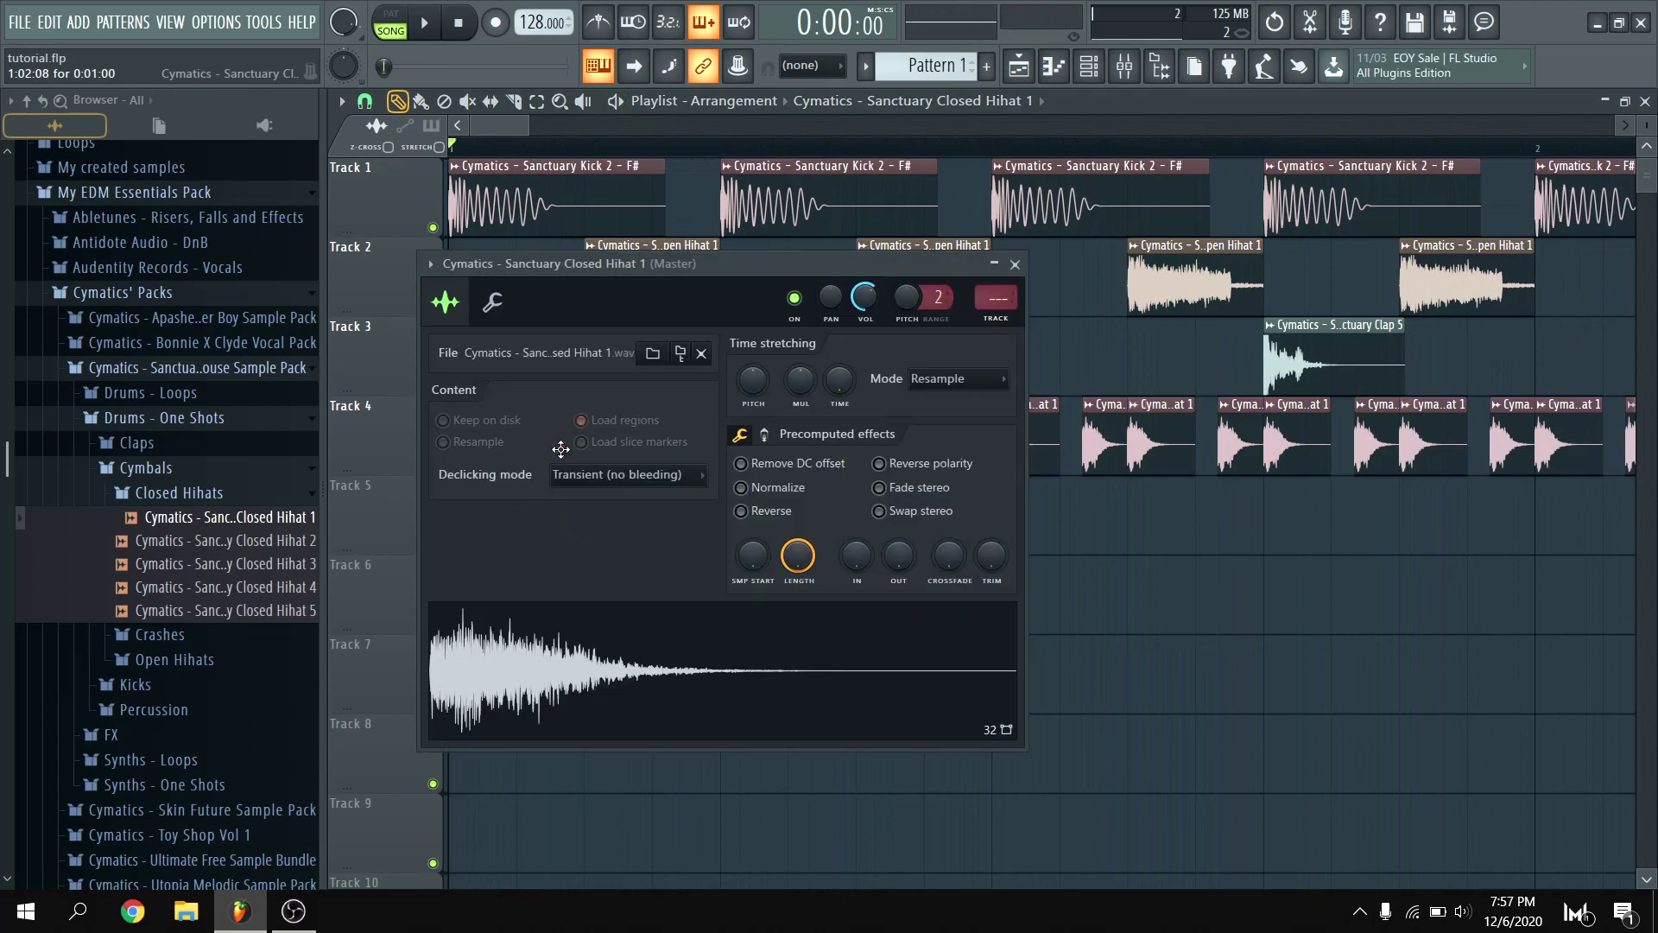
pyautogui.click(492, 301)
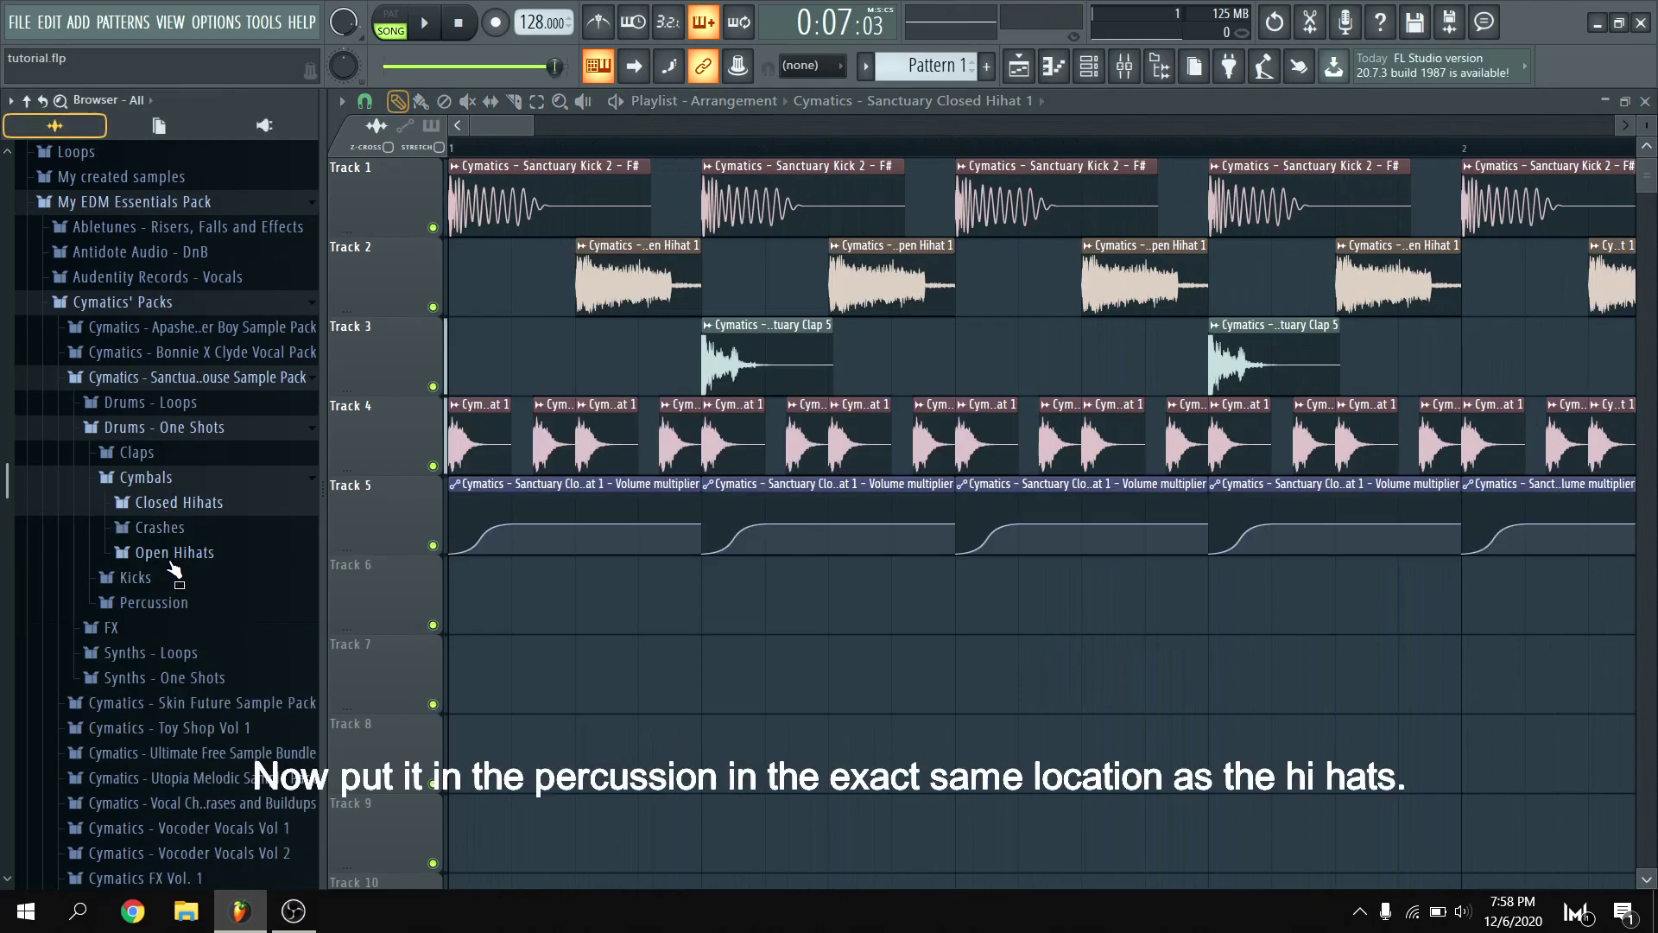
# Audition the pack's percussion one-shots and place Cymatics - Sanctuary Percussion Shot 1 on Track 6 at 1:04:00.
pyautogui.click(154, 602)
pyautogui.scroll(-1, 172, 553)
pyautogui.click(185, 537)
pyautogui.click(200, 557)
pyautogui.moveTo(204, 487); pyautogui.dragTo(717, 616)
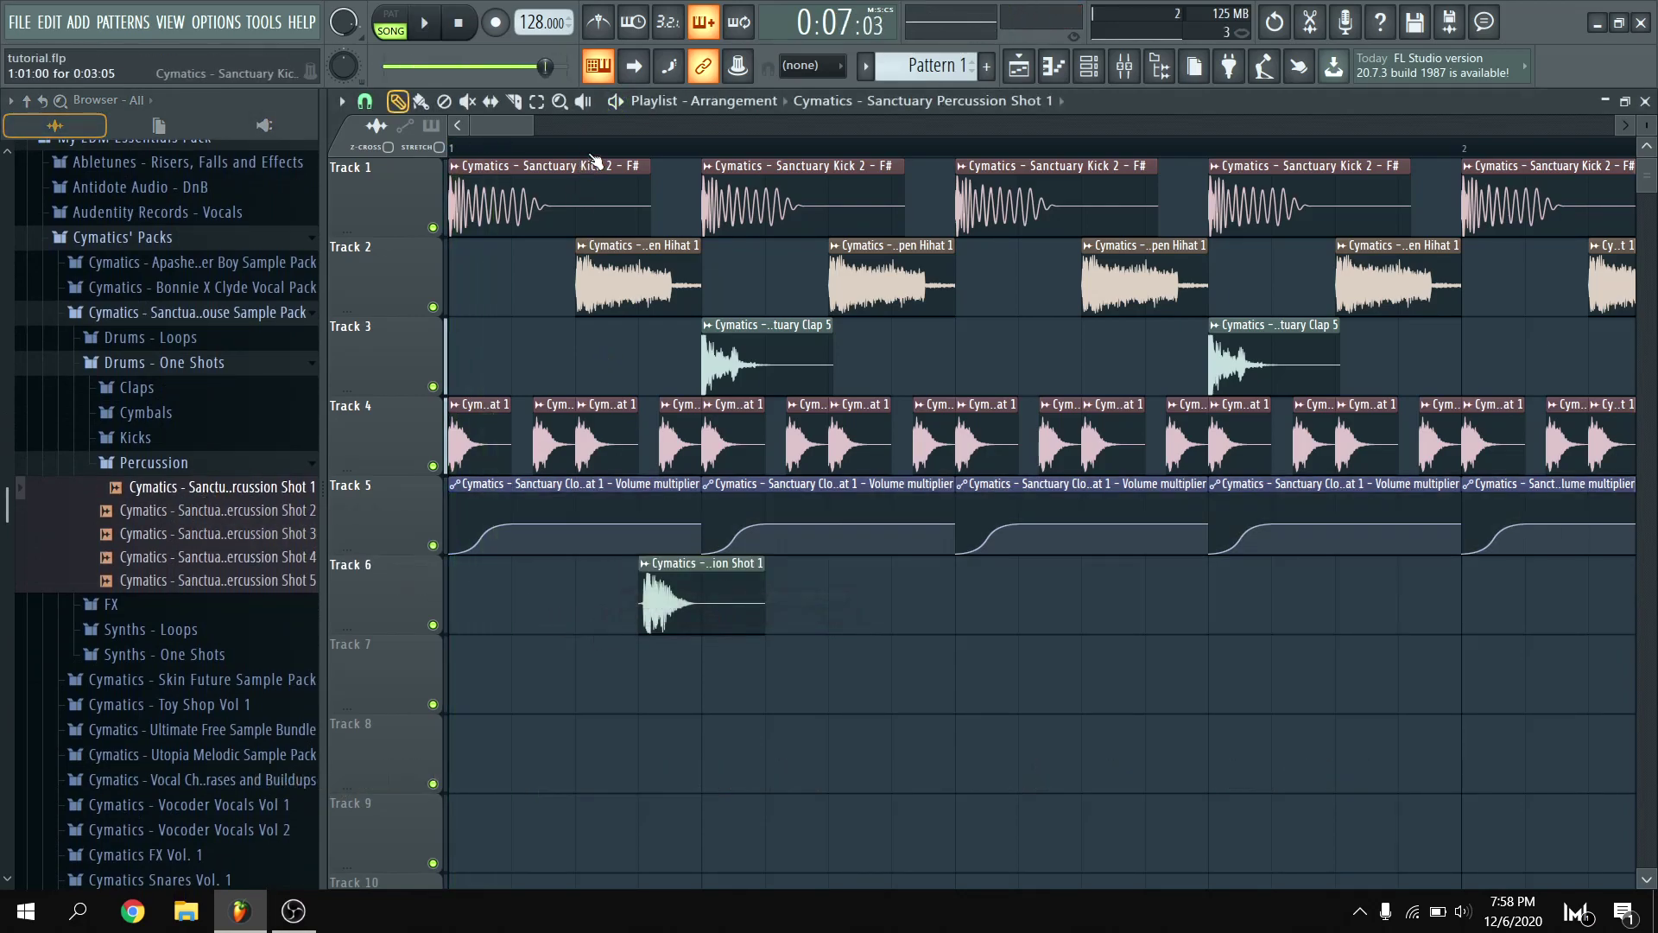
# Play back the loop and shift Percussion Shot 1 slightly later on Track 6.
pyautogui.press('space')
pyautogui.press('space')
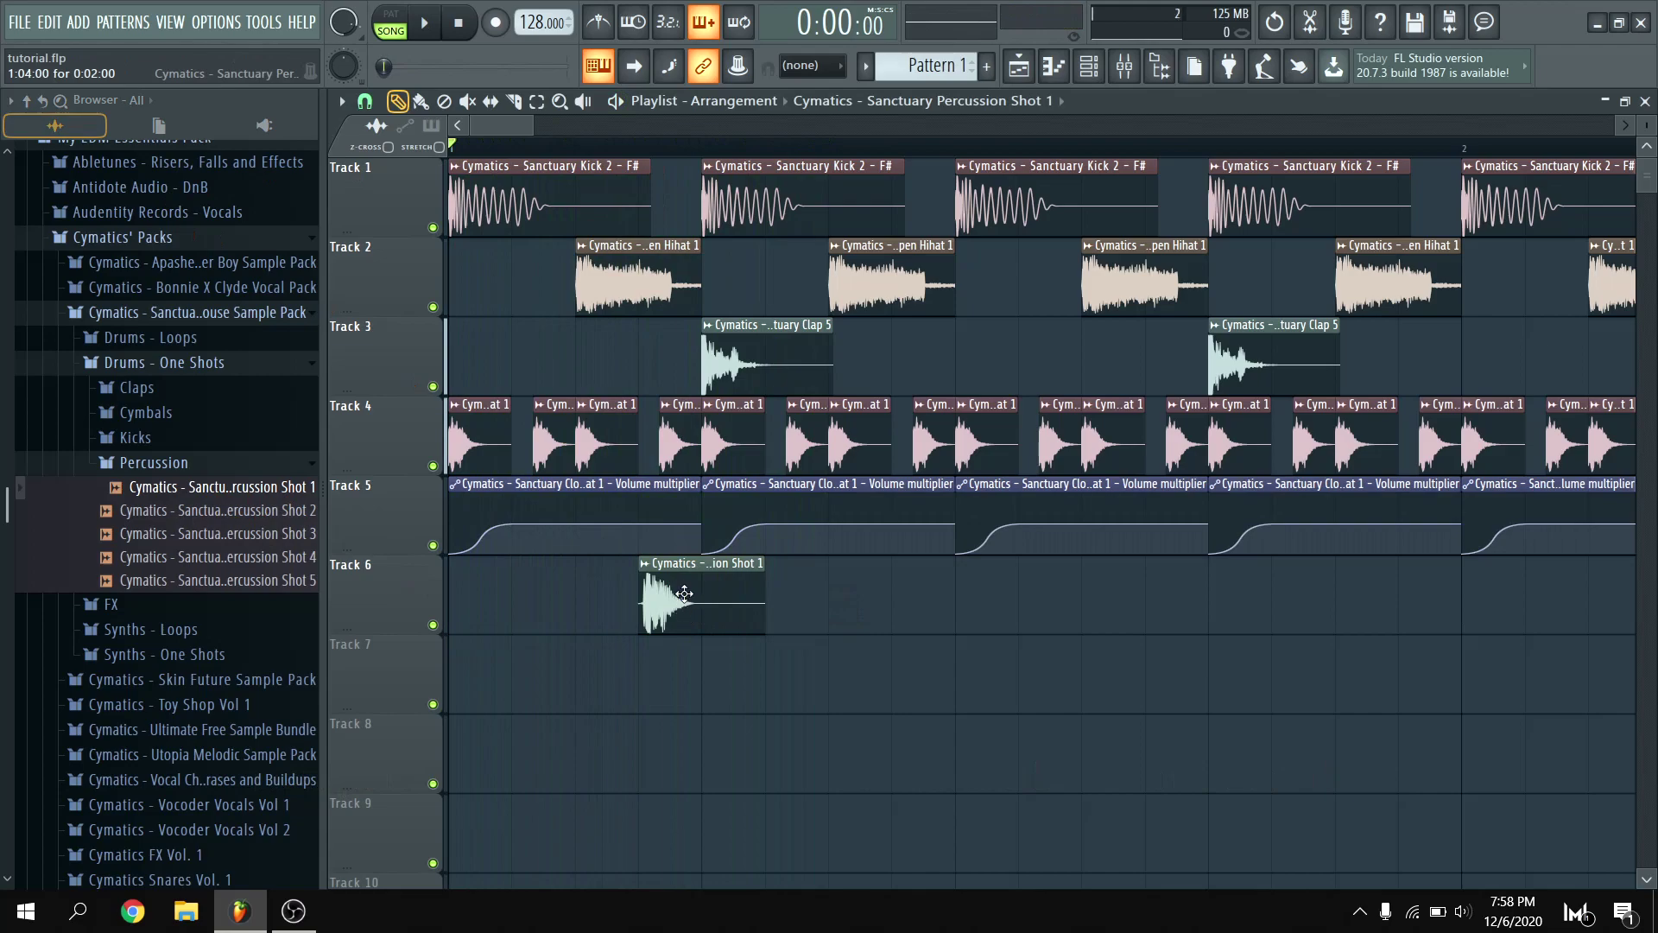
pyautogui.scroll(2, 698, 440)
pyautogui.moveTo(695, 626); pyautogui.dragTo(745, 627)
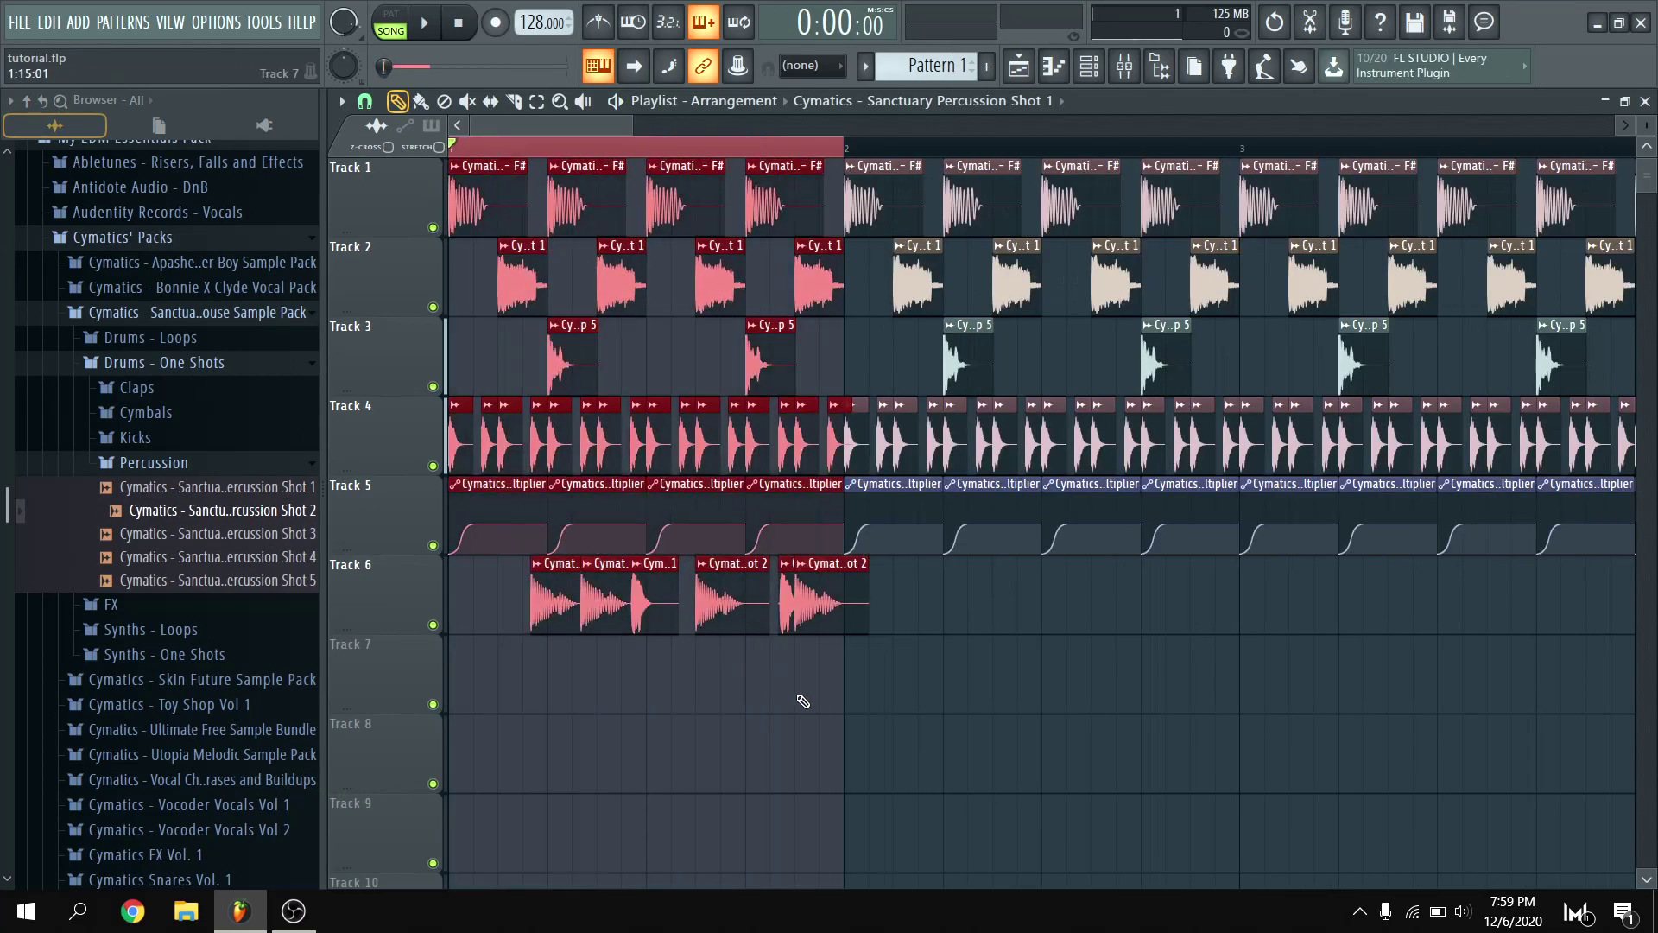
# Duplicate bar 1's percussion pattern on Track 6 into bars 2, 3 and 4, and clear the selection.
pyautogui.moveTo(956, 604); pyautogui.dragTo(428, 667)
pyautogui.hotkey('ctrl', 'b')
pyautogui.hotkey('ctrl', 'b')
pyautogui.scroll(-2, 656, 154)
pyautogui.scroll(-1, 656, 154)
pyautogui.hotkey('ctrl', 'b')
pyautogui.hotkey('ctrl', 'd')
# Play back the four-bar arrangement with the percussion and save the project.
pyautogui.press('space')
pyautogui.moveTo(800, 126); pyautogui.dragTo(563, 138)
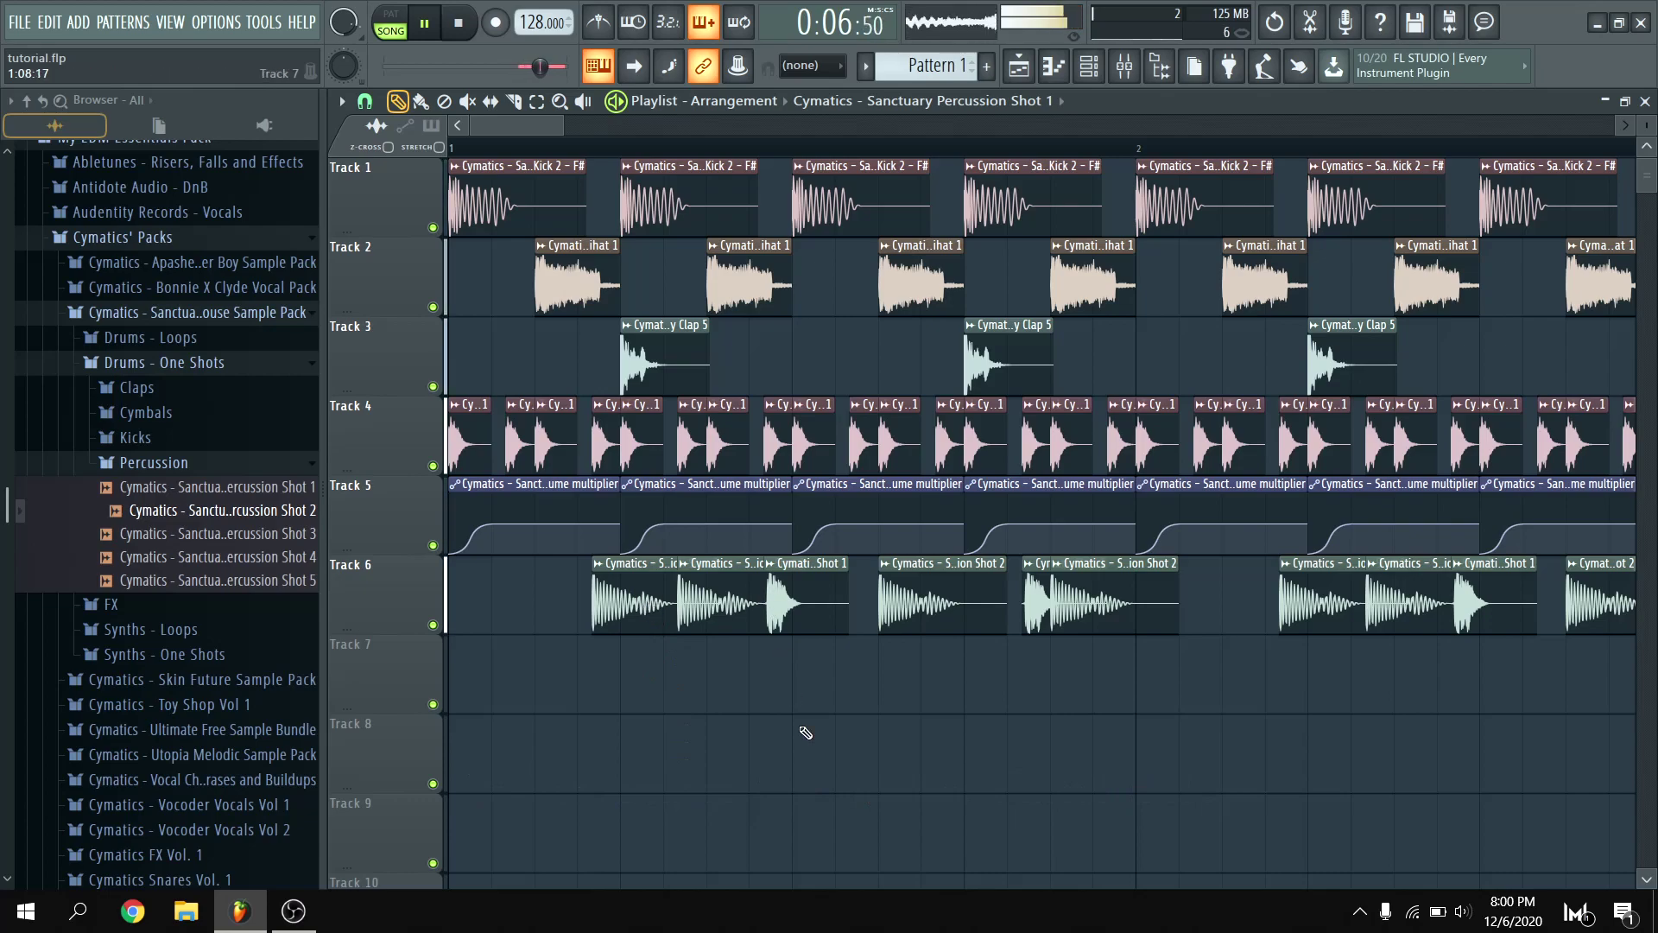
pyautogui.moveTo(563, 125); pyautogui.dragTo(695, 125)
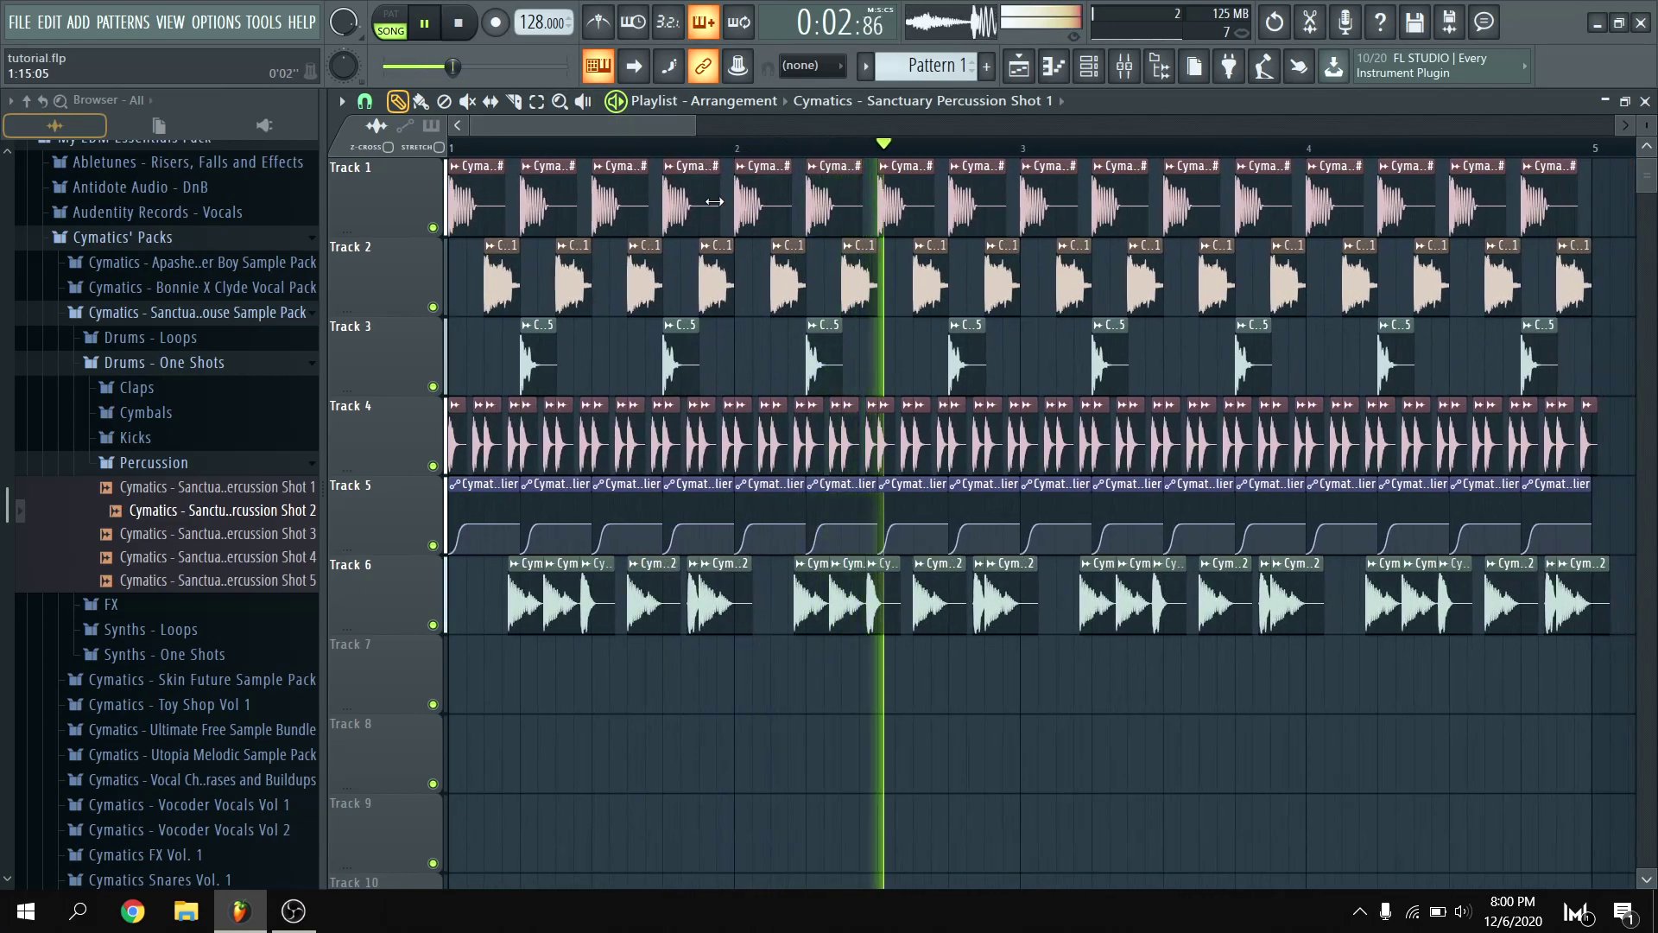
pyautogui.hotkey('ctrl', 's')
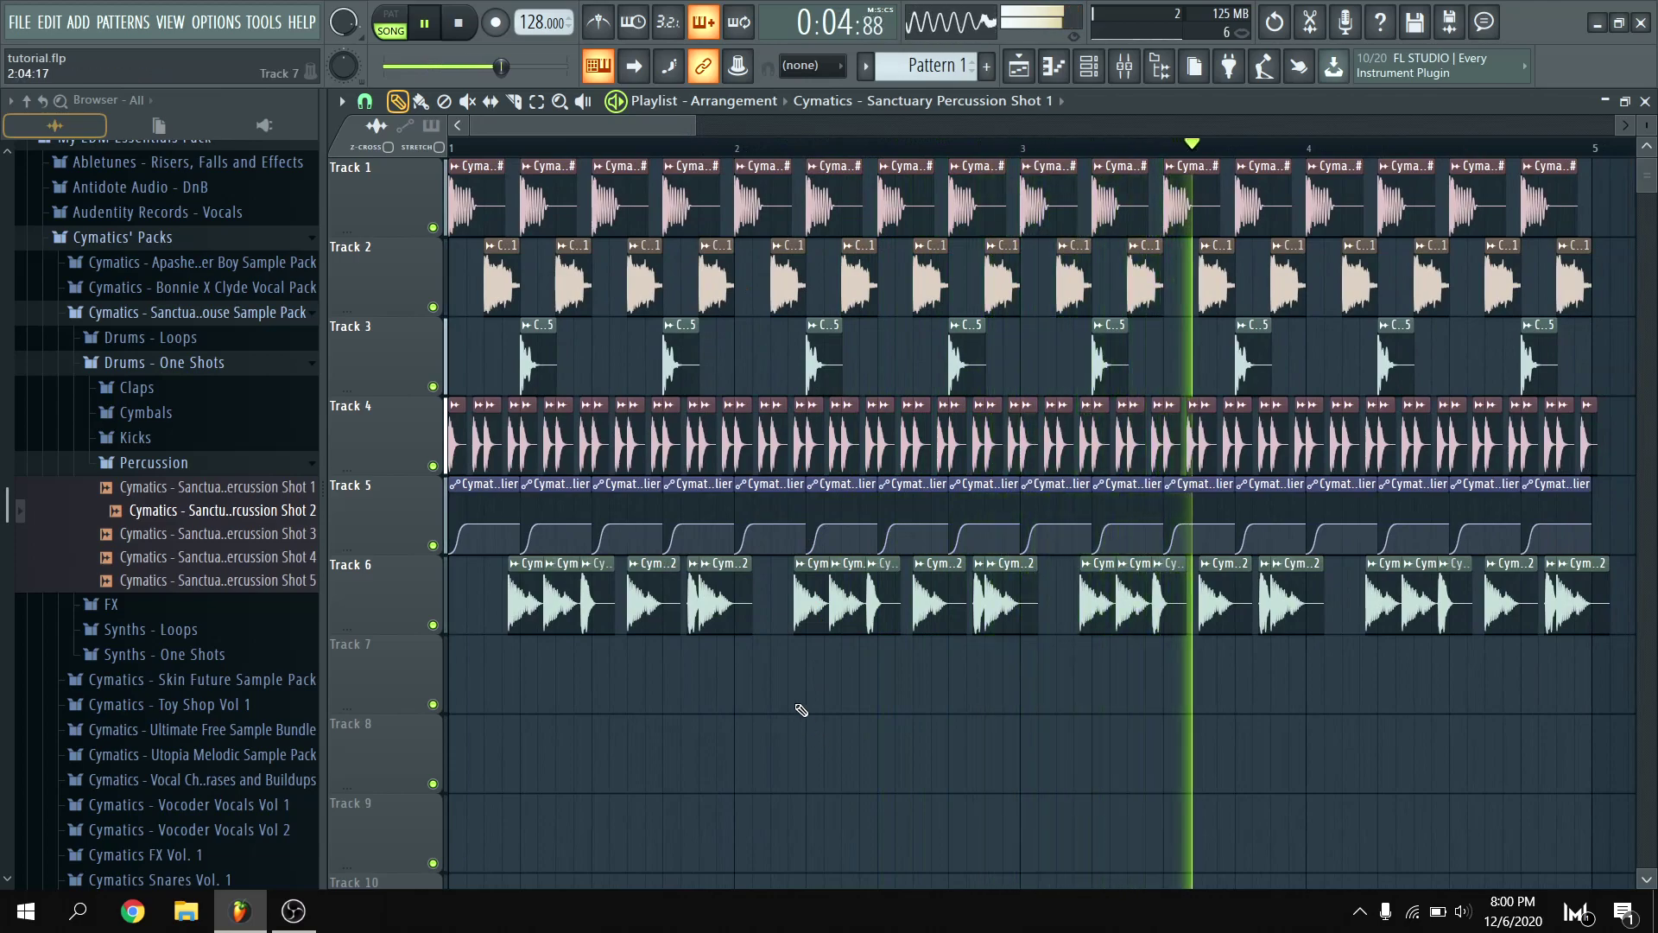
pyautogui.press('space')
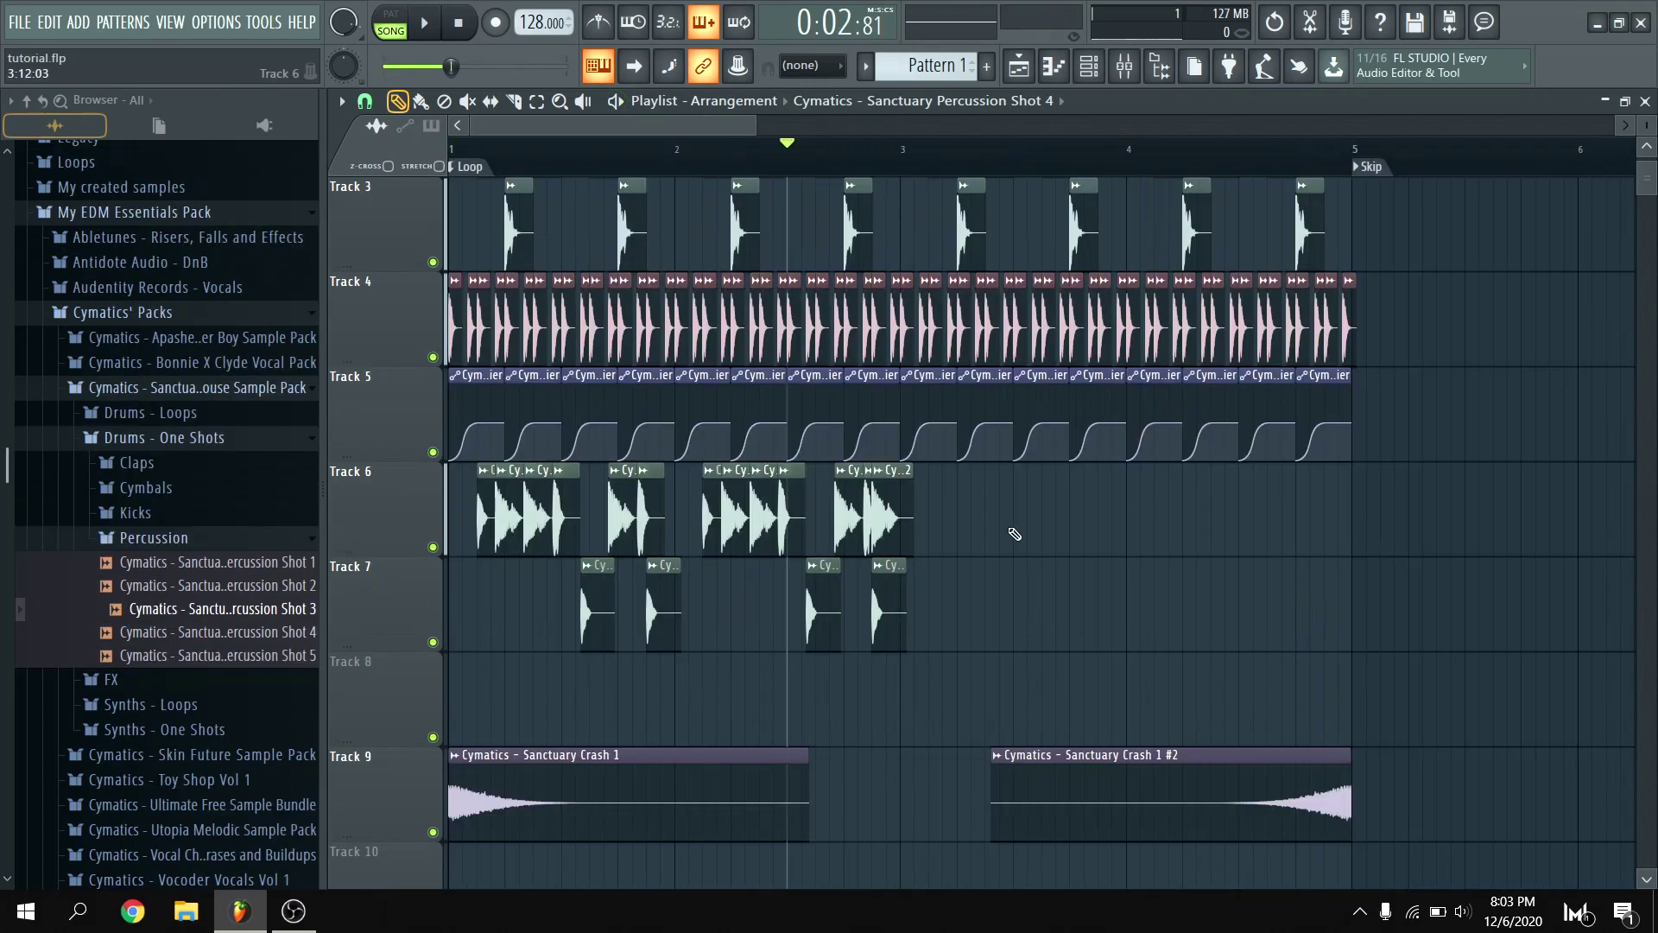
# Duplicate the two-bar percussion pattern on Tracks 6 and 7 into bars 3 and 4, and play the result.
pyautogui.moveTo(977, 653); pyautogui.dragTo(458, 463)
pyautogui.hotkey('ctrl', 'b')
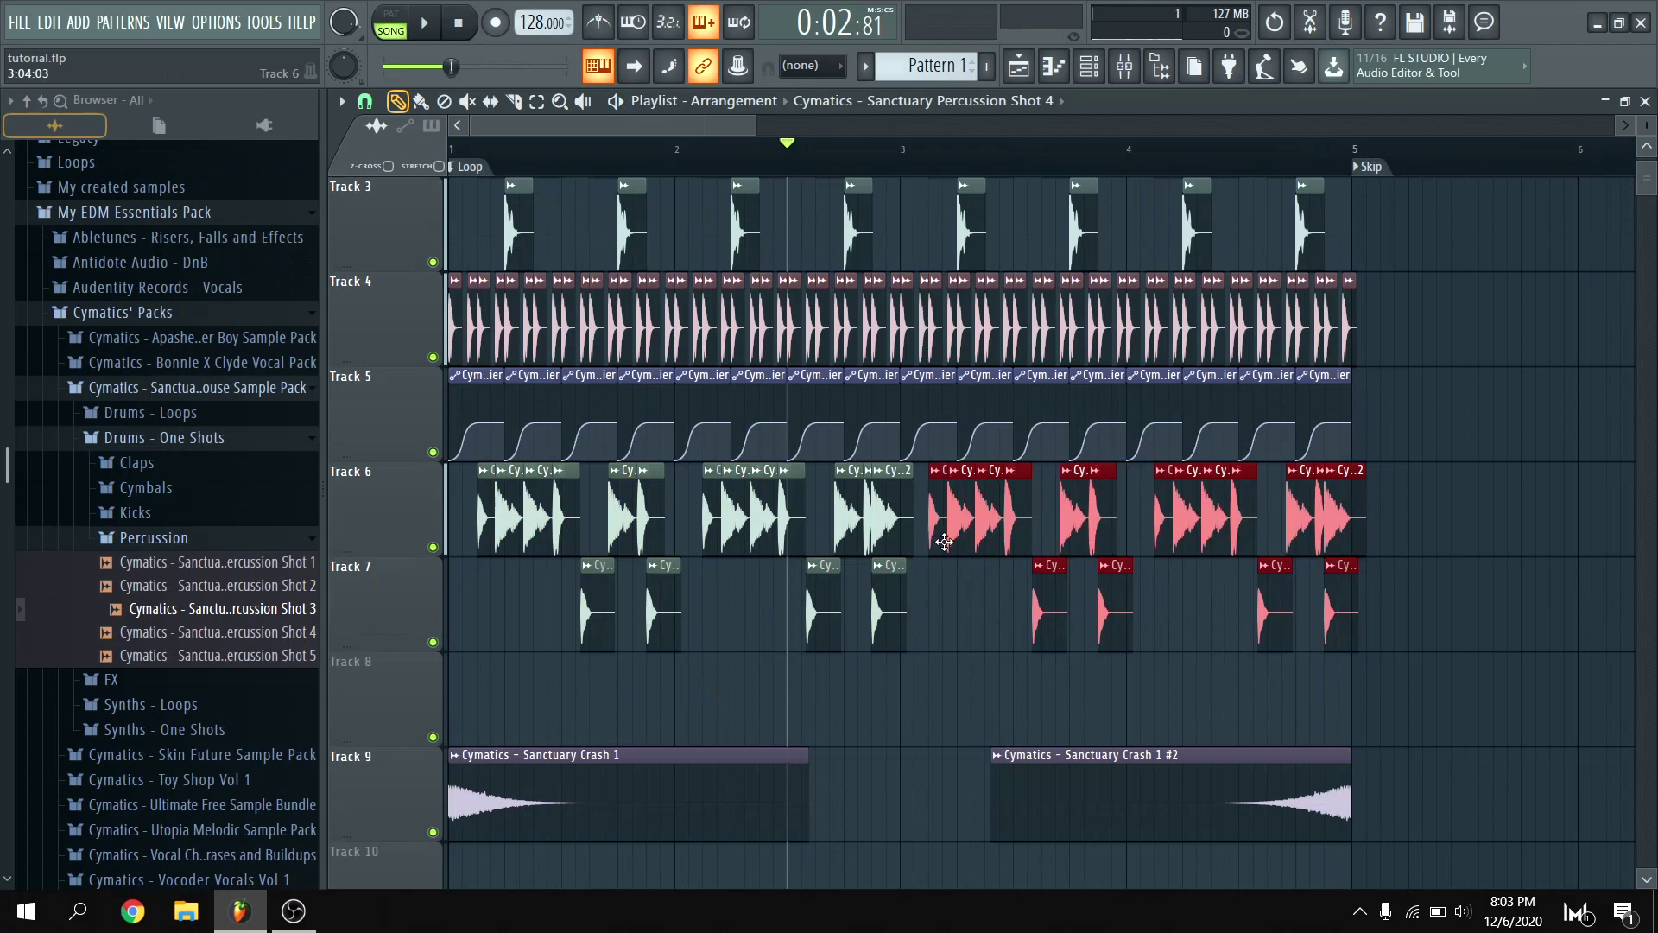
pyautogui.press('space')
pyautogui.hotkey('ctrl', 'd')
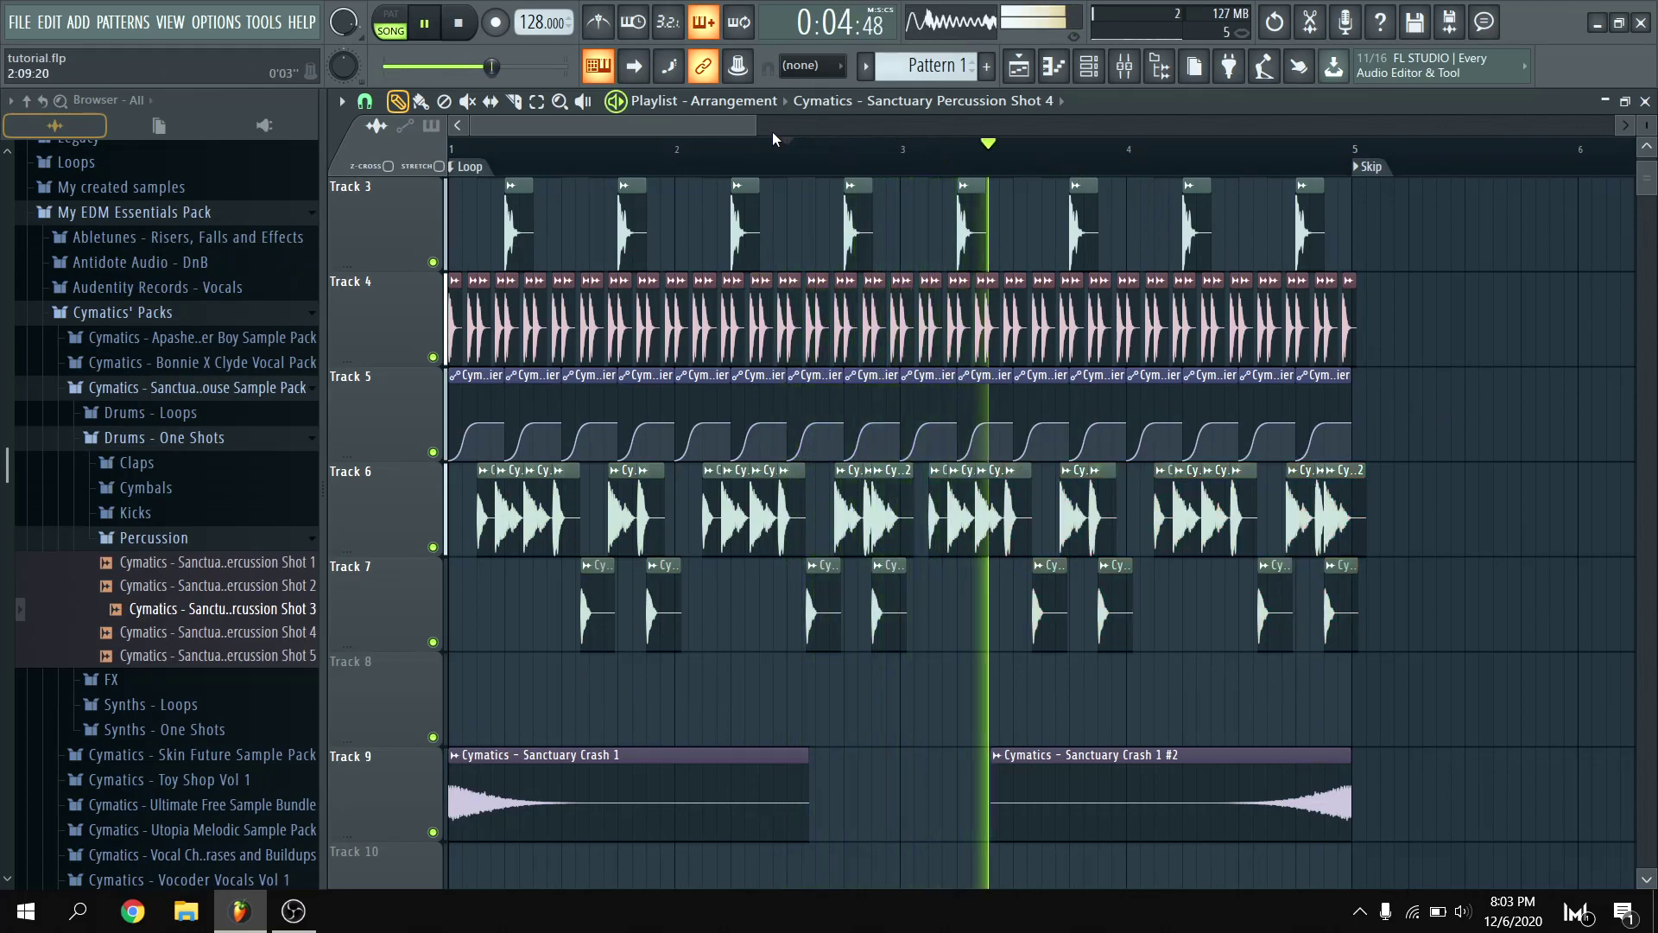
# Play back the four-bar arrangement and save the project.
pyautogui.scroll(1, 684, 520)
pyautogui.press('space')
pyautogui.press('space')
pyautogui.hotkey('ctrl', 's')
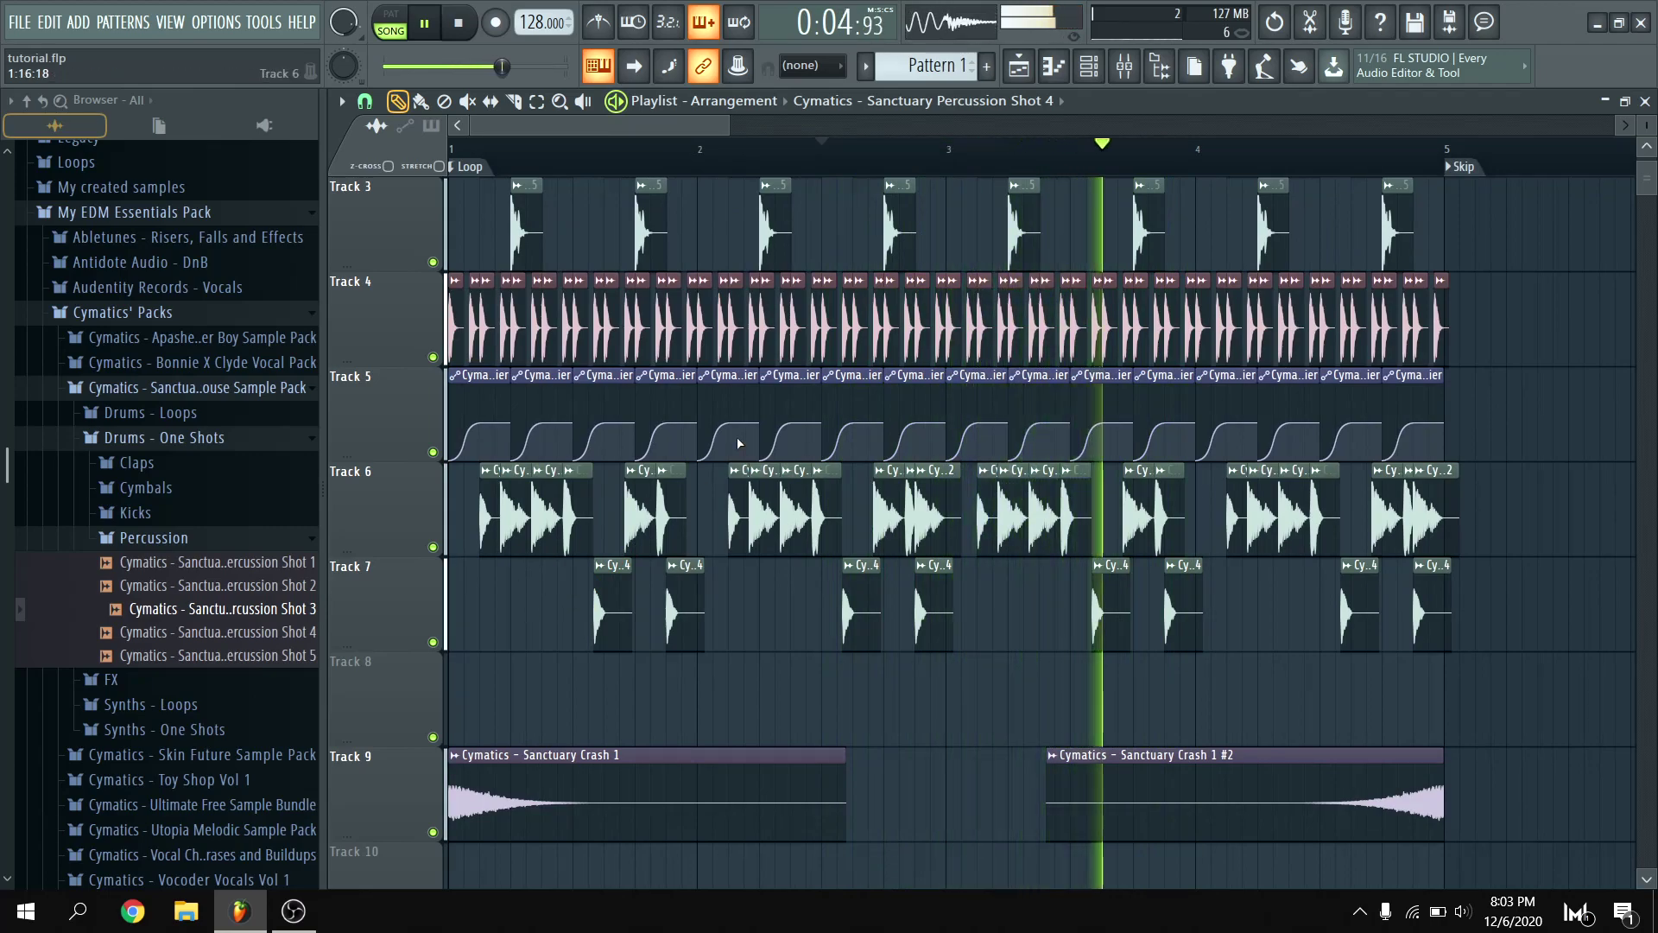
# Flatten the closed hi-hat's volume automation curve on Track 5 by raising its low point, and listen to the loop.
pyautogui.moveTo(449, 459); pyautogui.dragTo(449, 432)
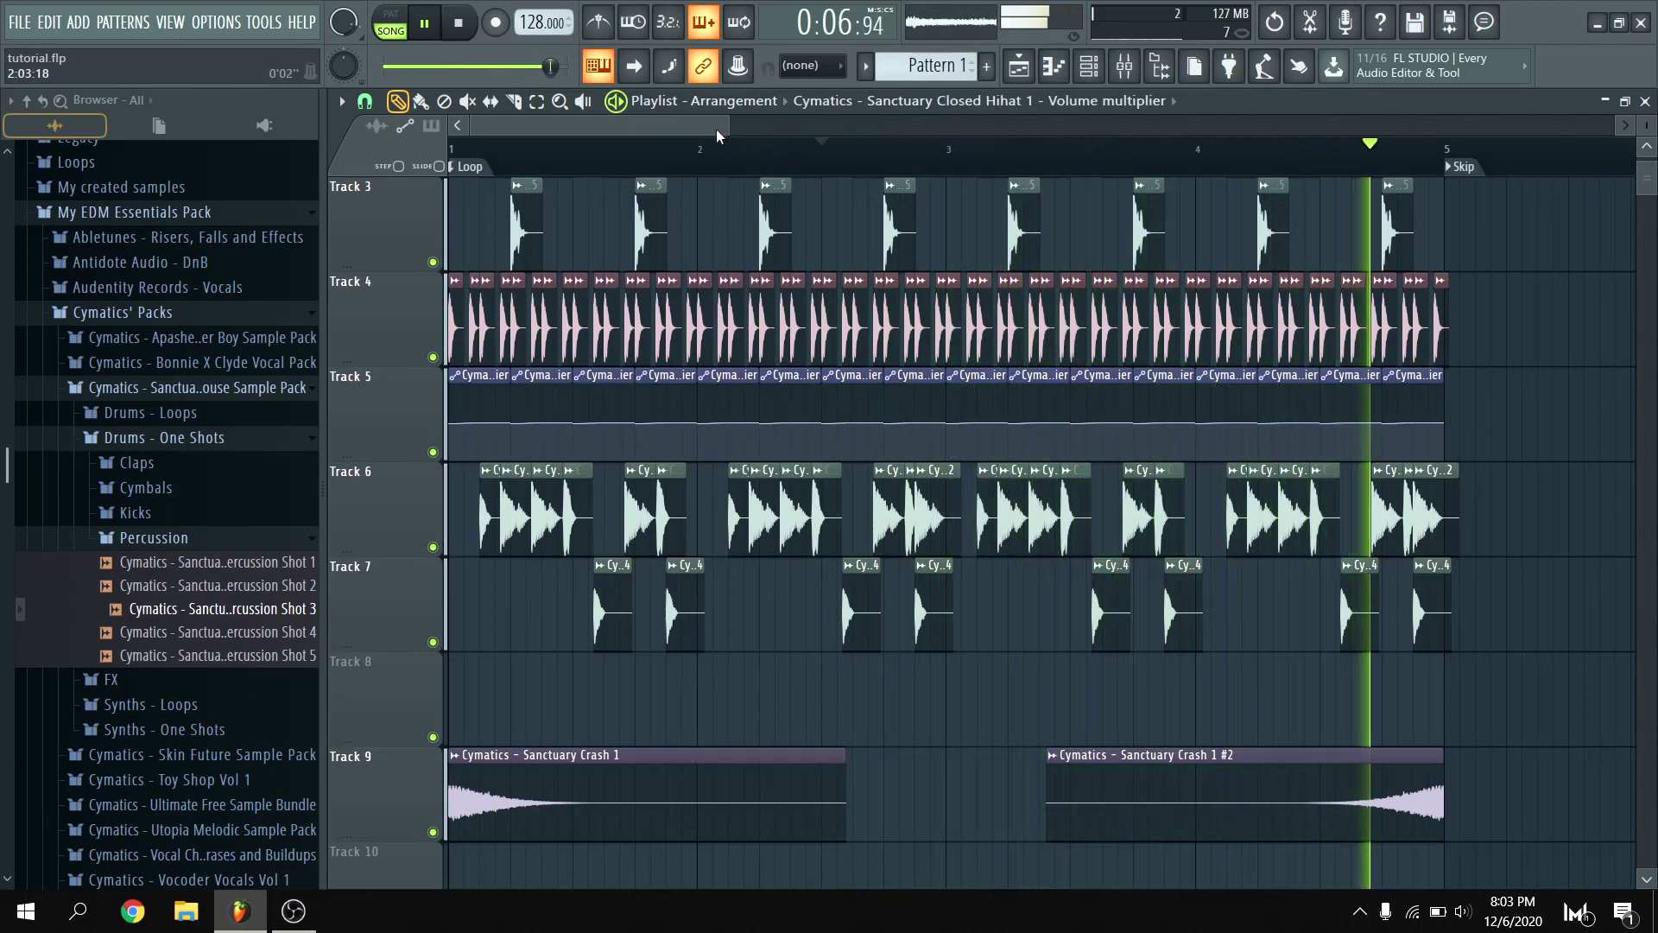
pyautogui.moveTo(728, 132); pyautogui.dragTo(525, 135)
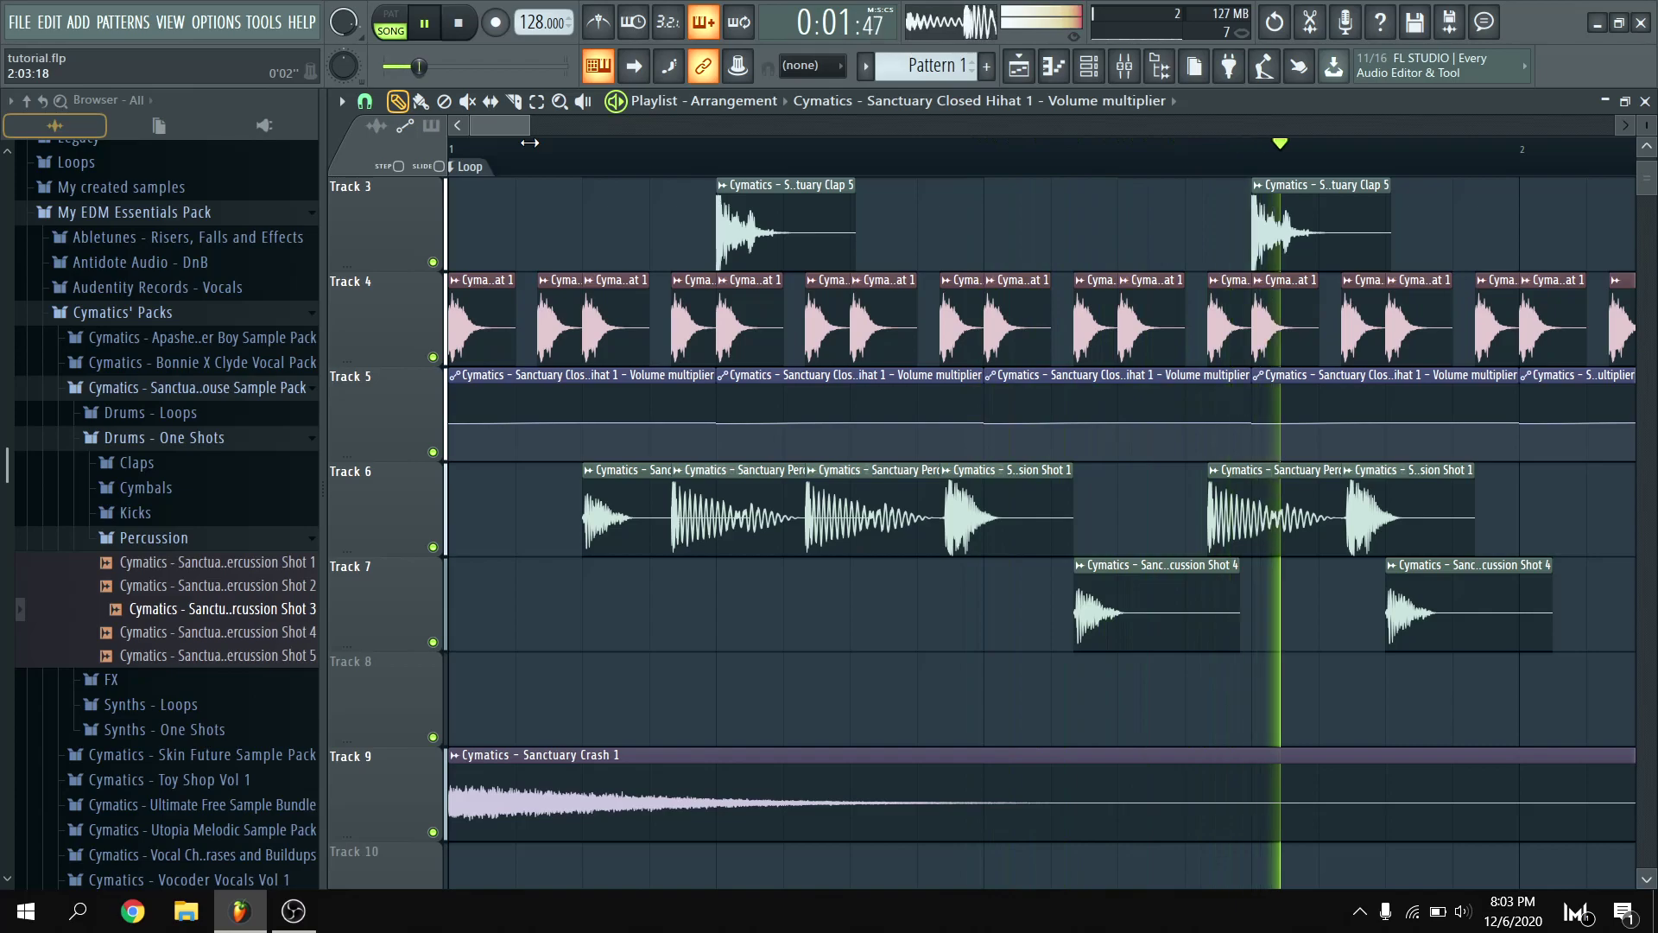
pyautogui.scroll(-3, 540, 152)
pyautogui.scroll(-2, 537, 158)
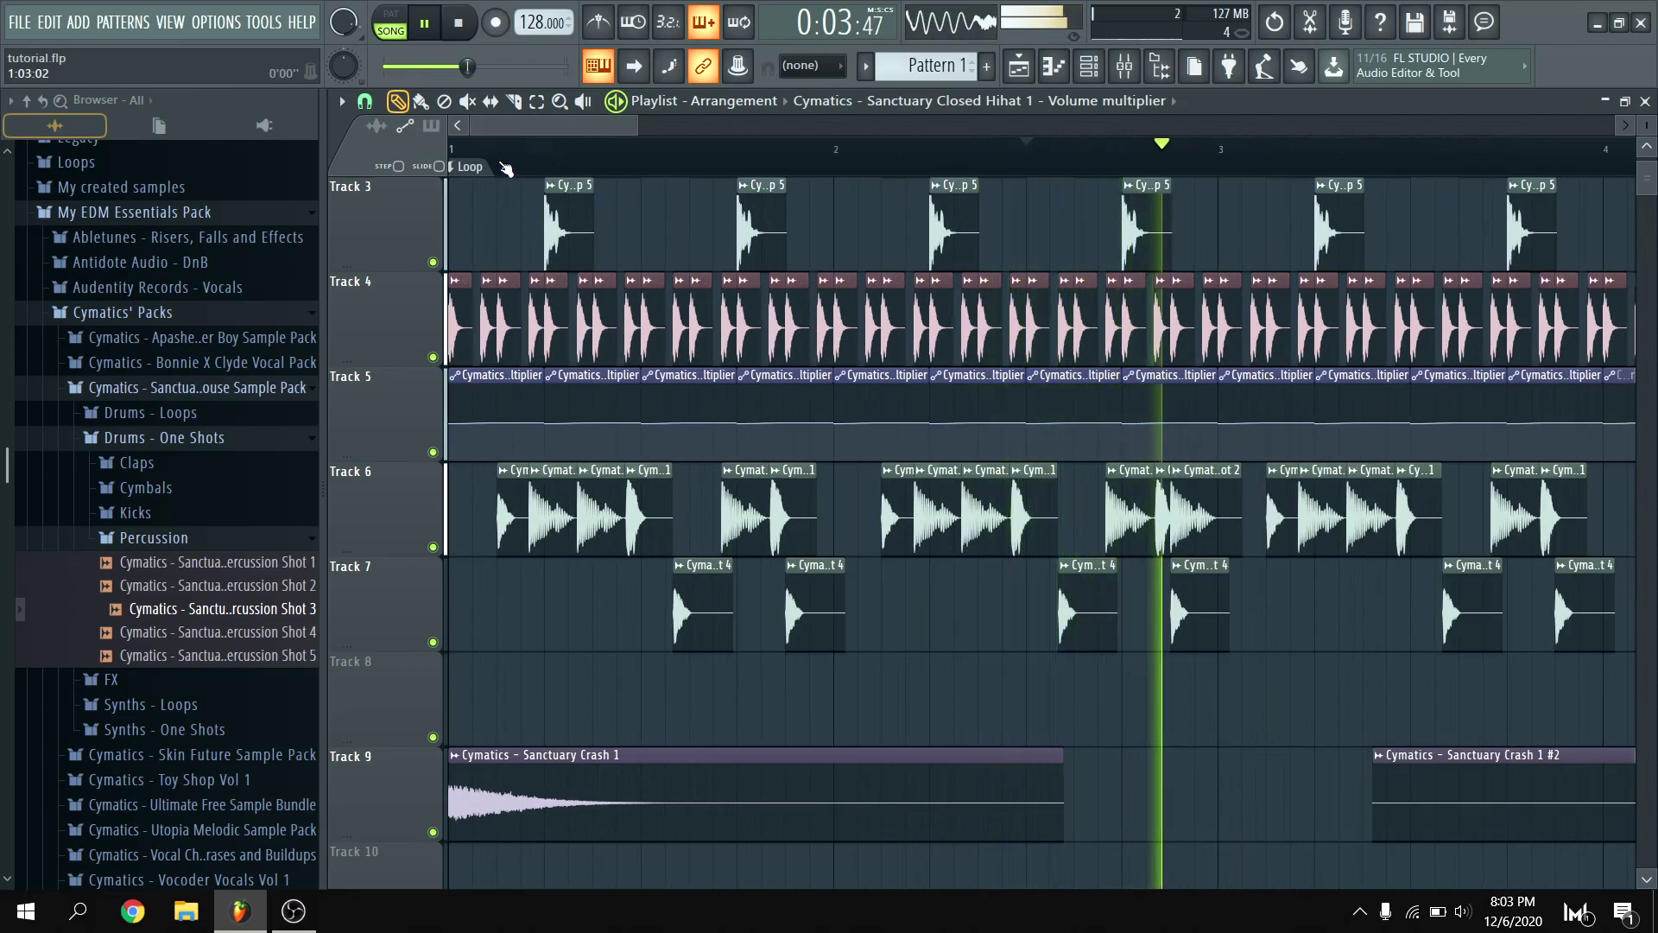
pyautogui.scroll(3, 533, 162)
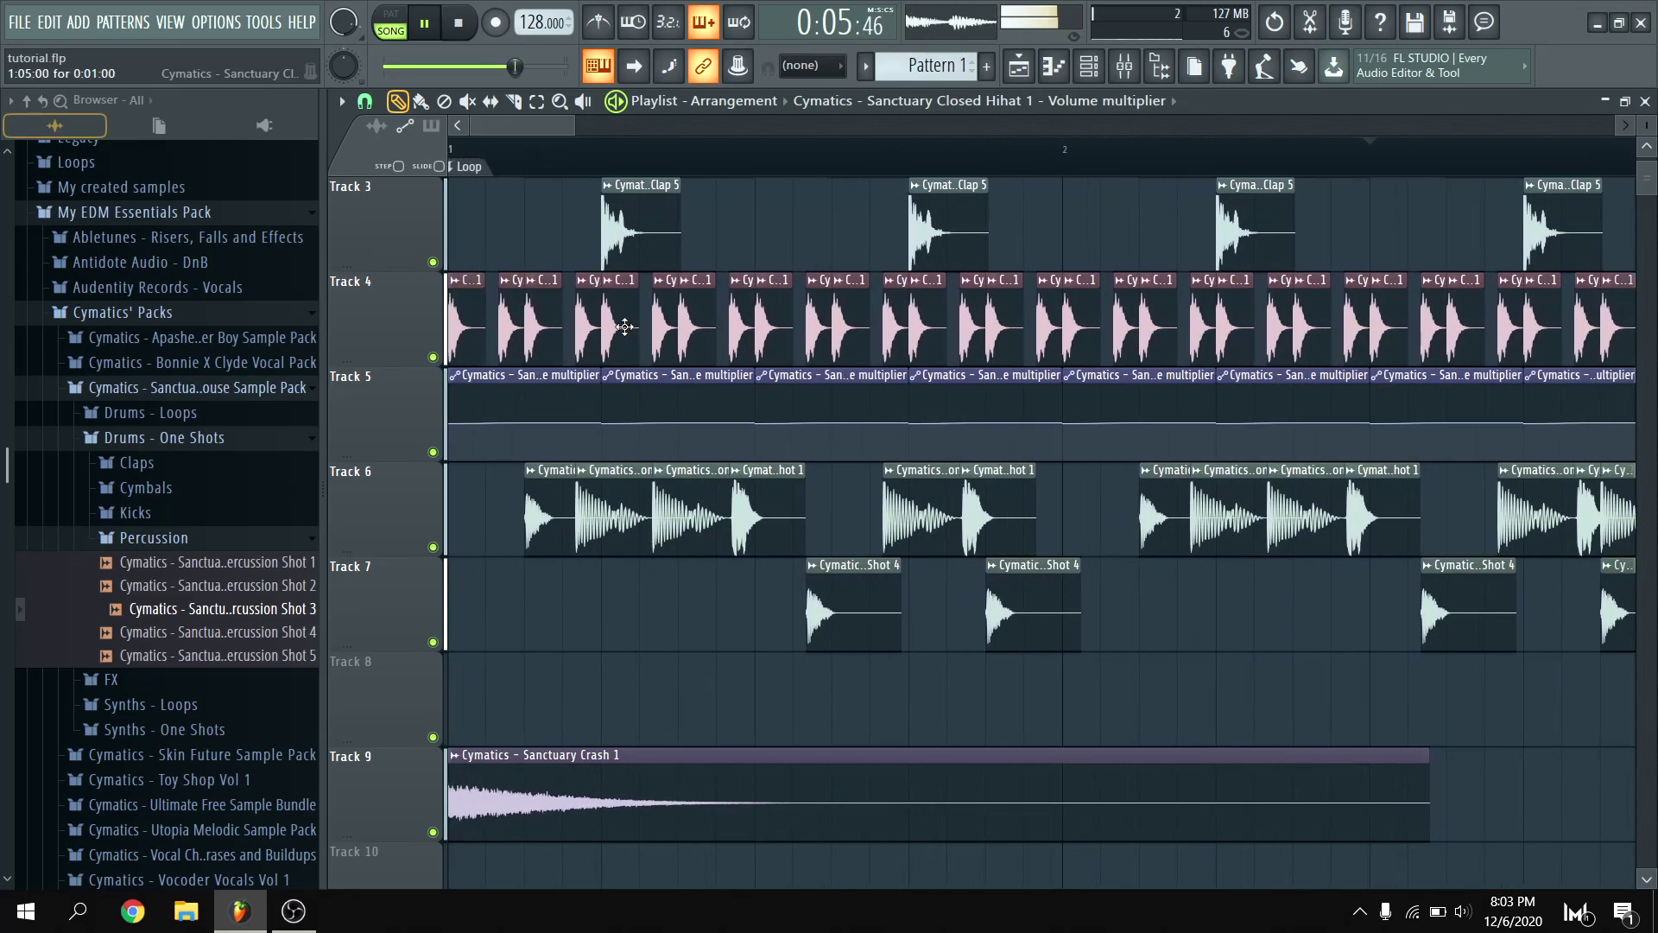
# Check the Closed Hihat 1 channel settings, delete all its volume automation clips from Track 5, and stop playback.
pyautogui.doubleClick(622, 327)
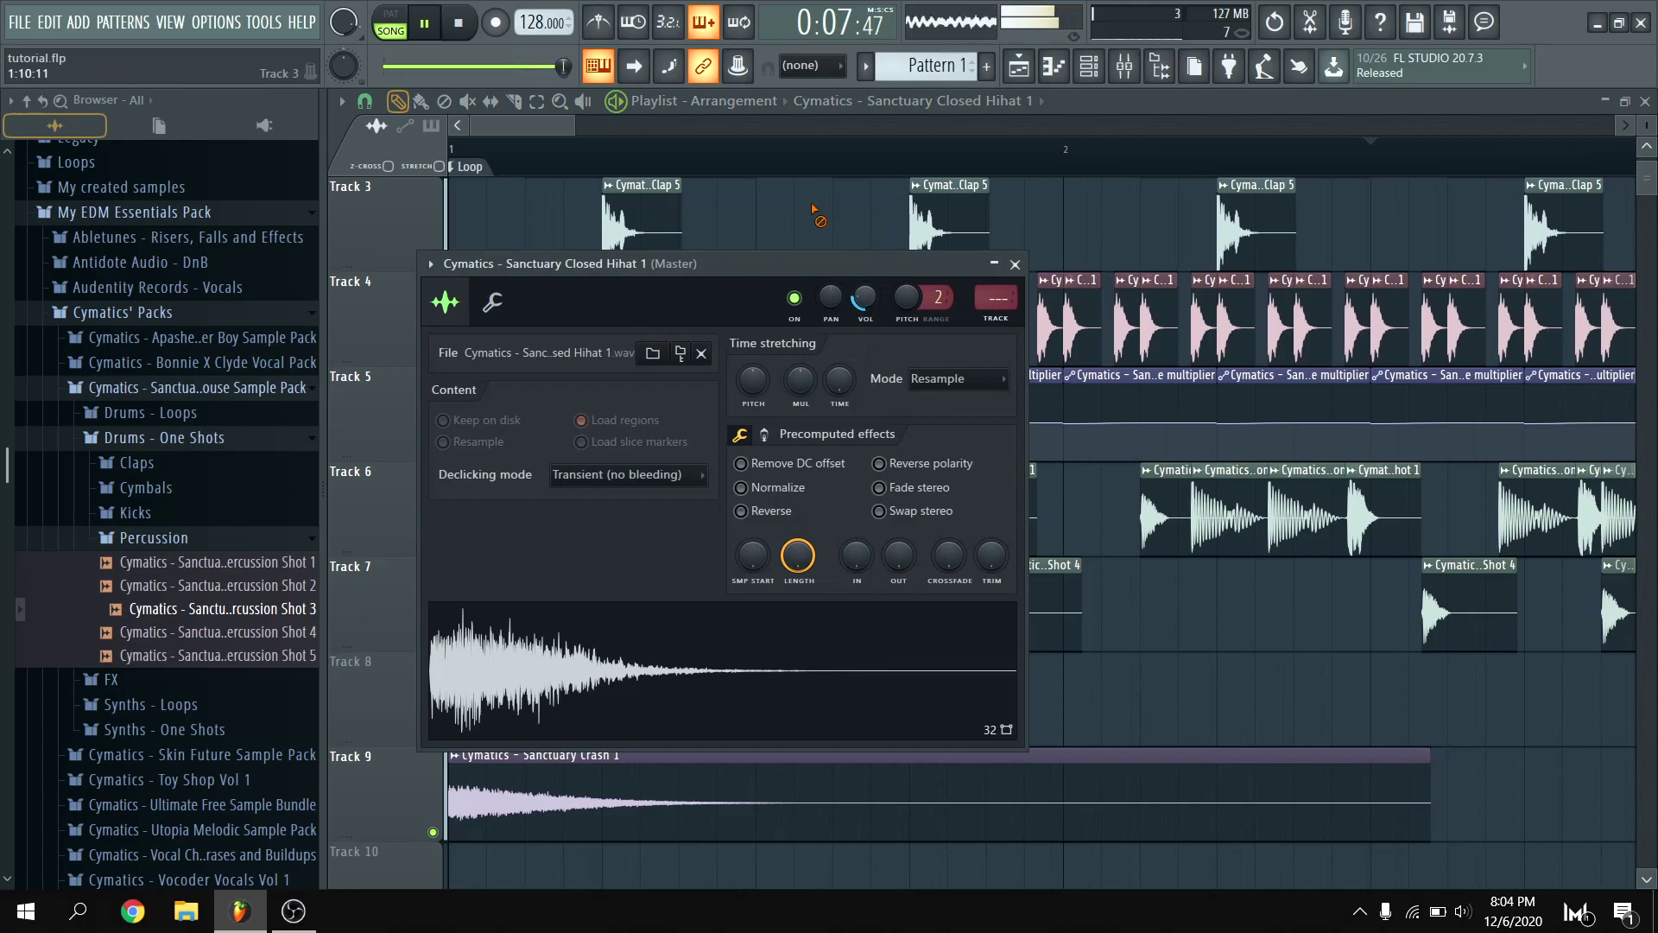
pyautogui.press('Escape')
pyautogui.scroll(3, 816, 210)
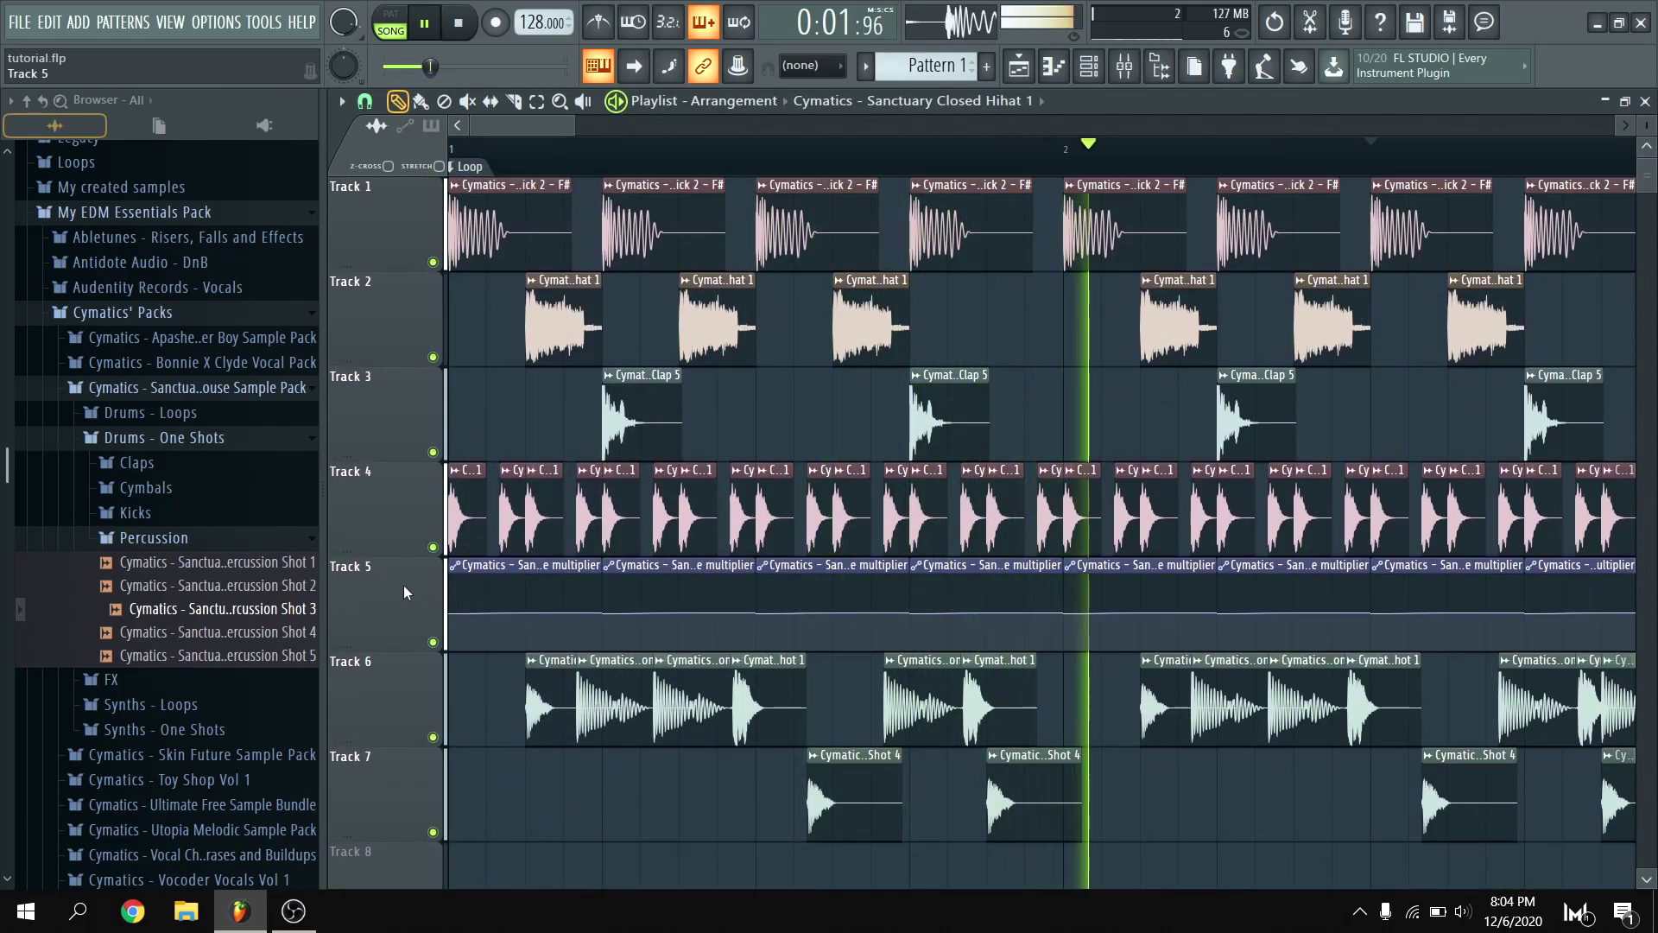
pyautogui.keyDown('ctrl'); pyautogui.click(403, 587); pyautogui.keyUp('ctrl')
pyautogui.press('Delete')
pyautogui.press('space')
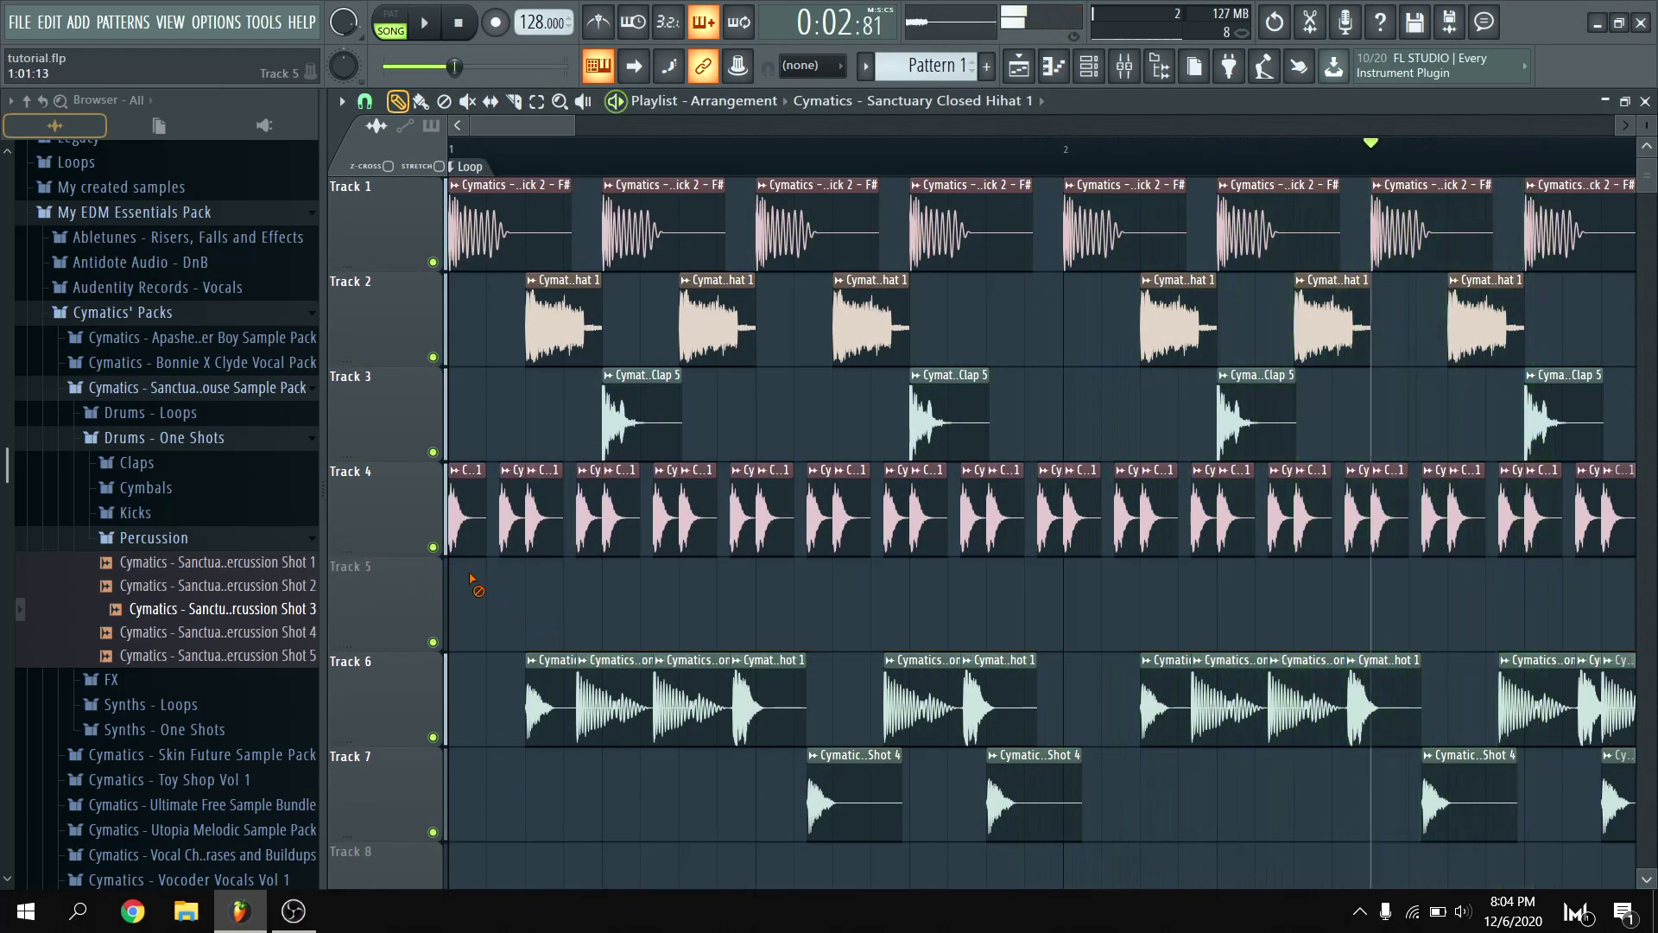
# Play back the eight-bar arrangement through its SWING and NO SWING sections.
pyautogui.press('space')
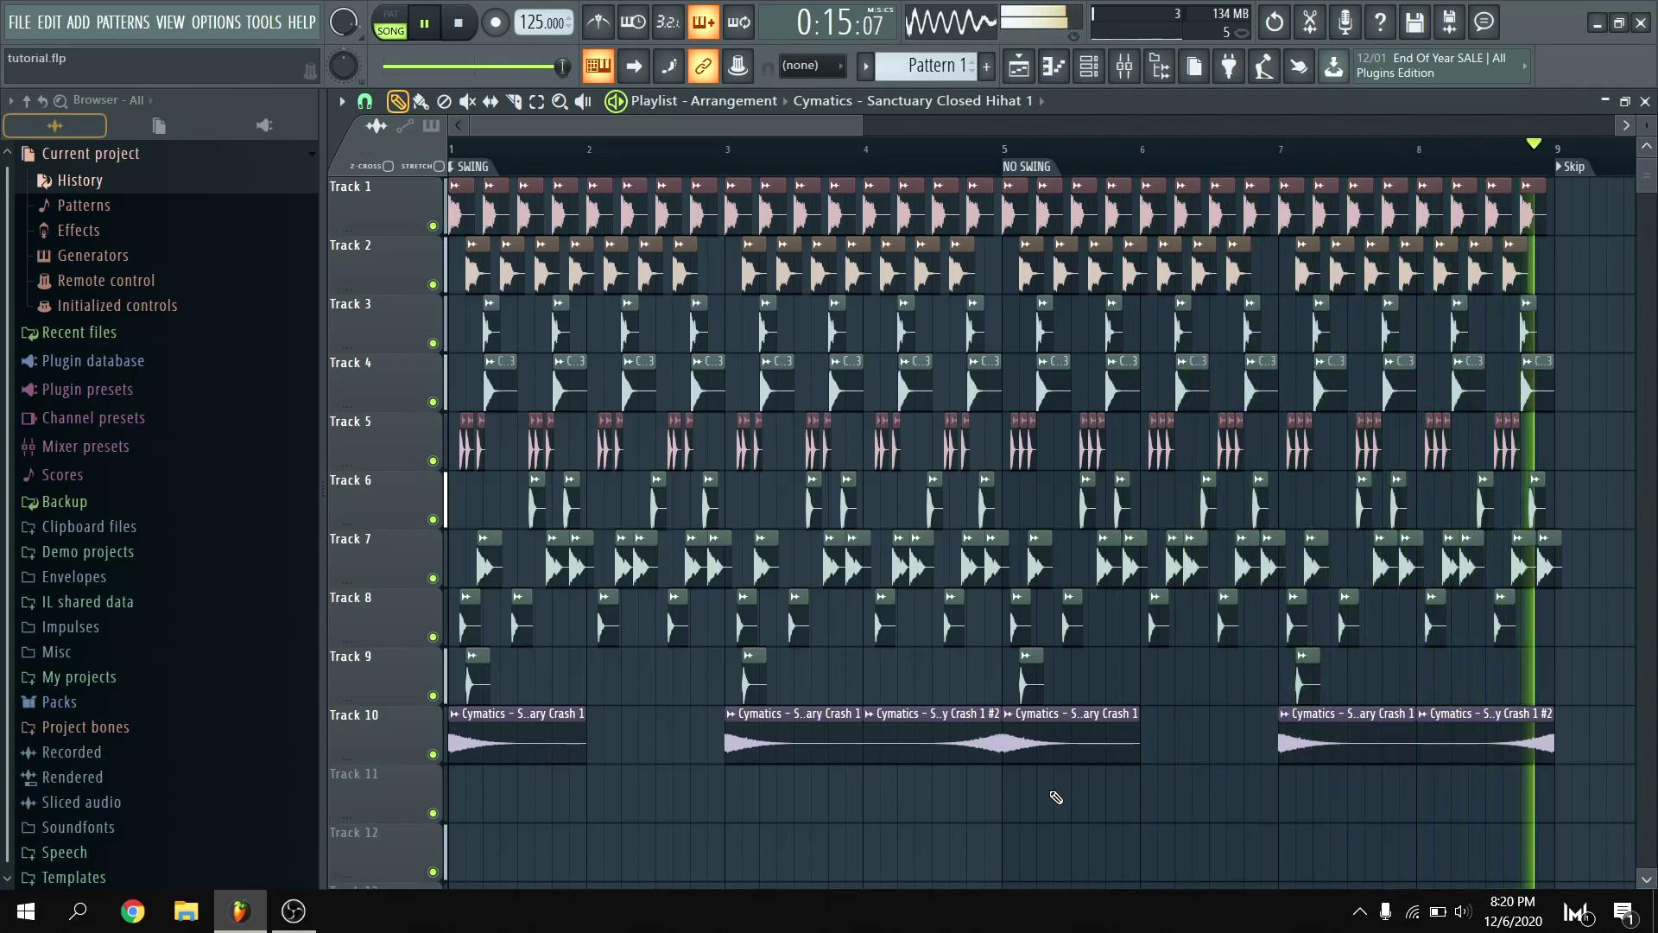
pyautogui.press('space')
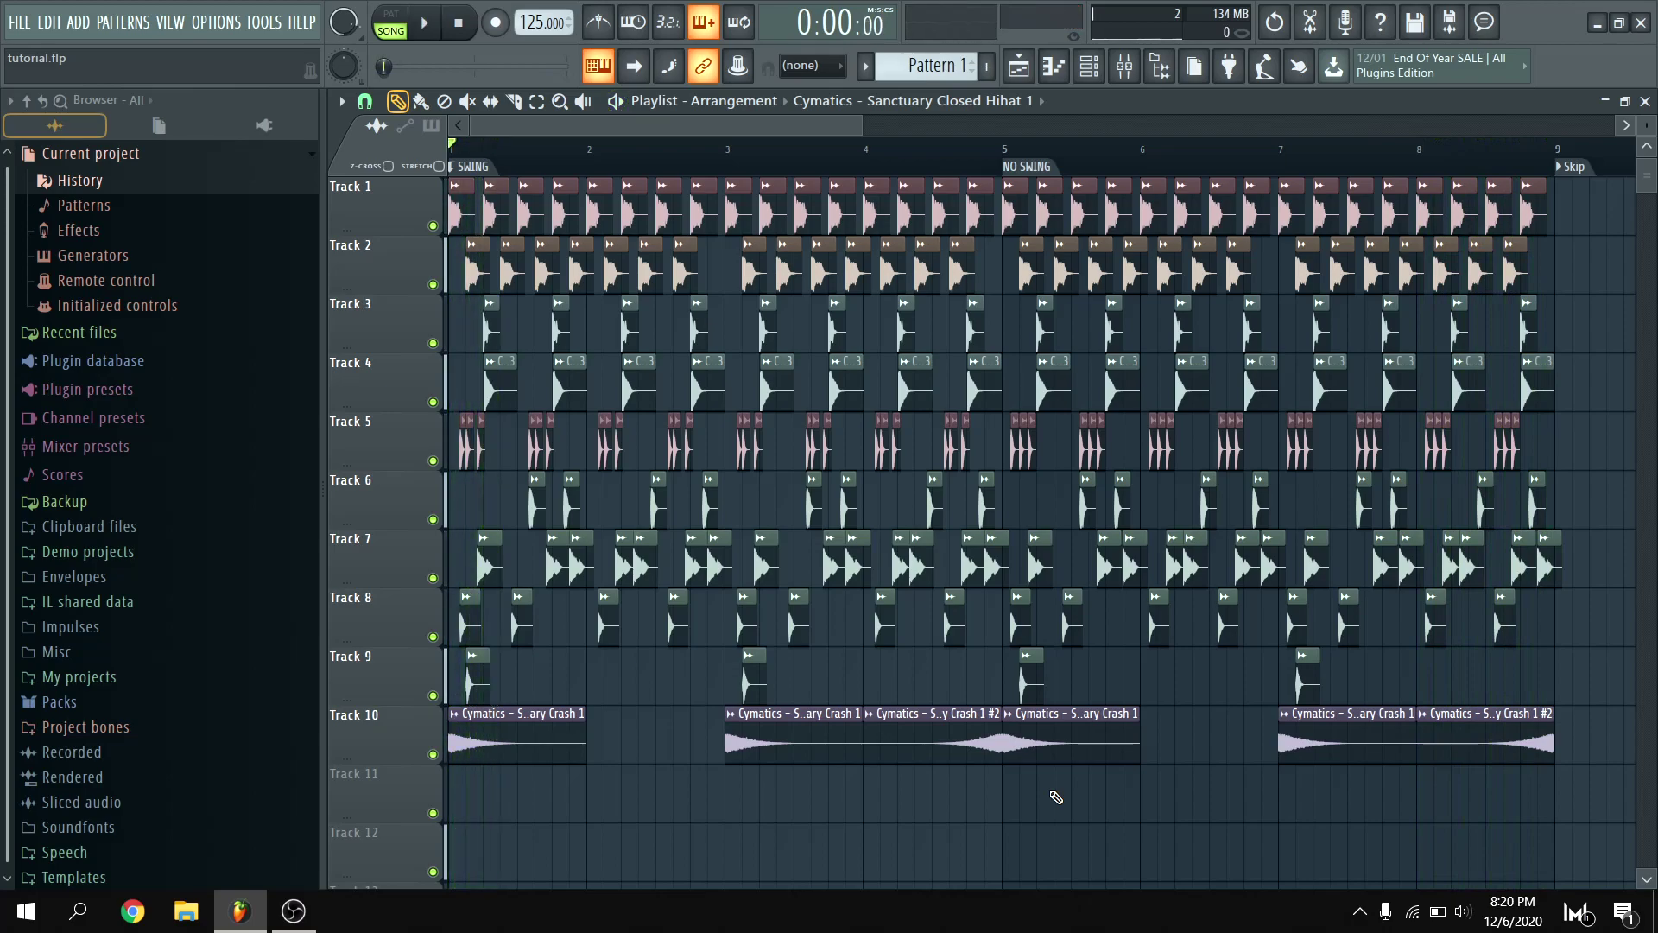
# Open the Kick 2 channel's piano roll in Pattern 1 and place a C5 note on each beat of bar 1.
pyautogui.press('F6')
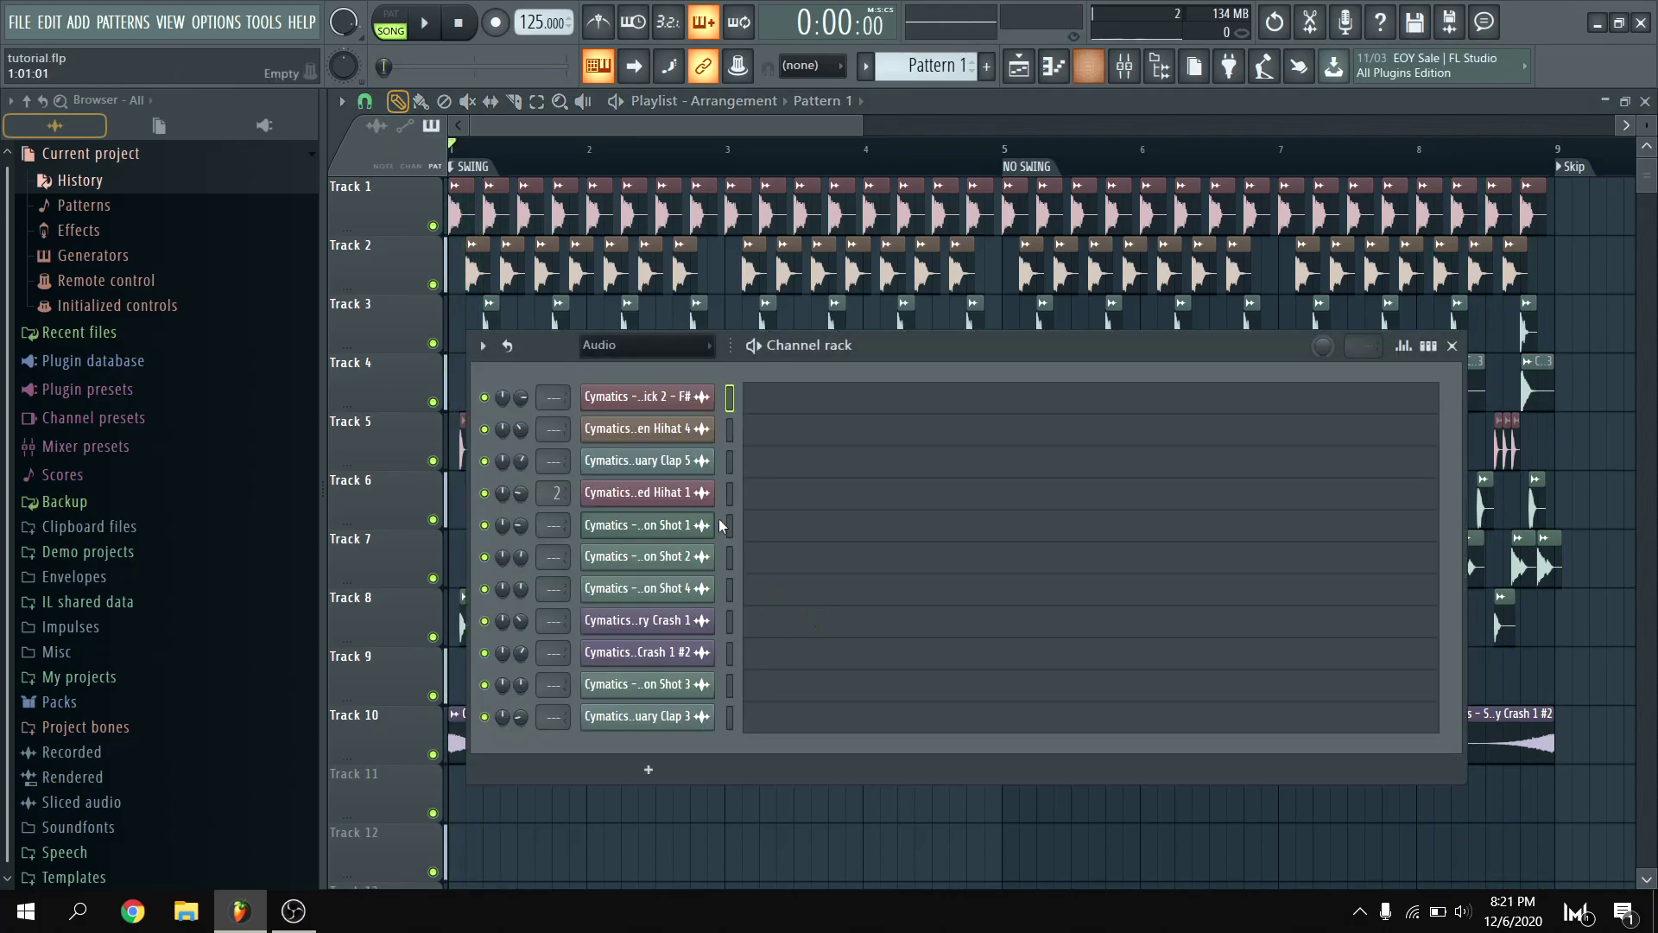
pyautogui.click(705, 346)
pyautogui.click(635, 396)
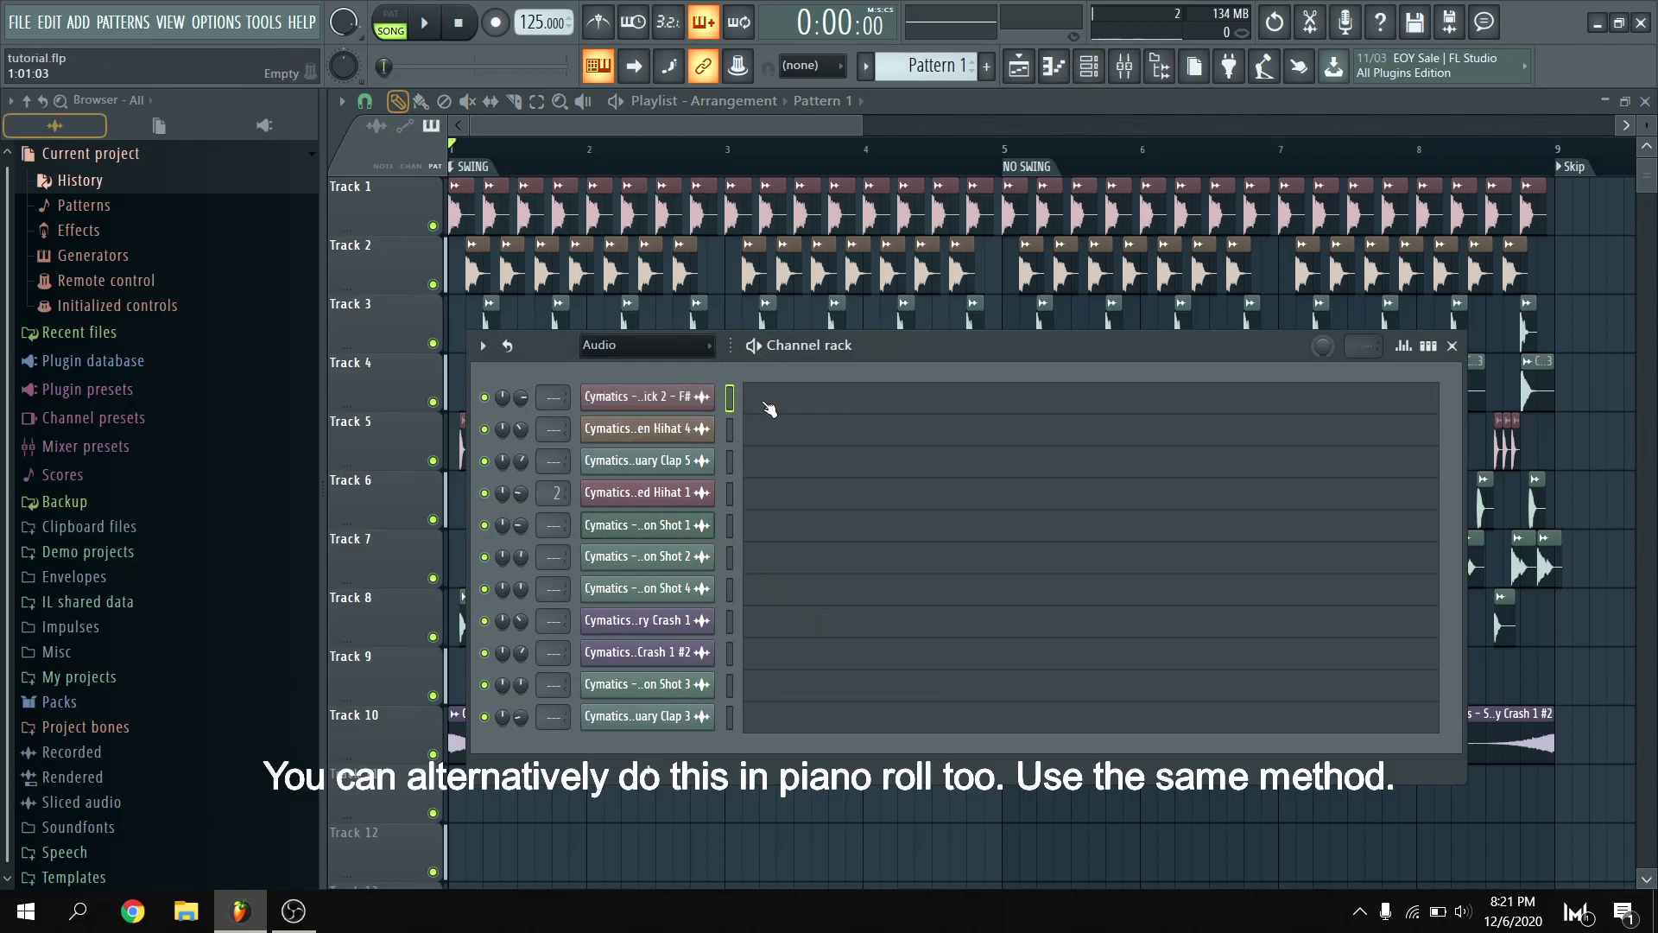
pyautogui.press('F7')
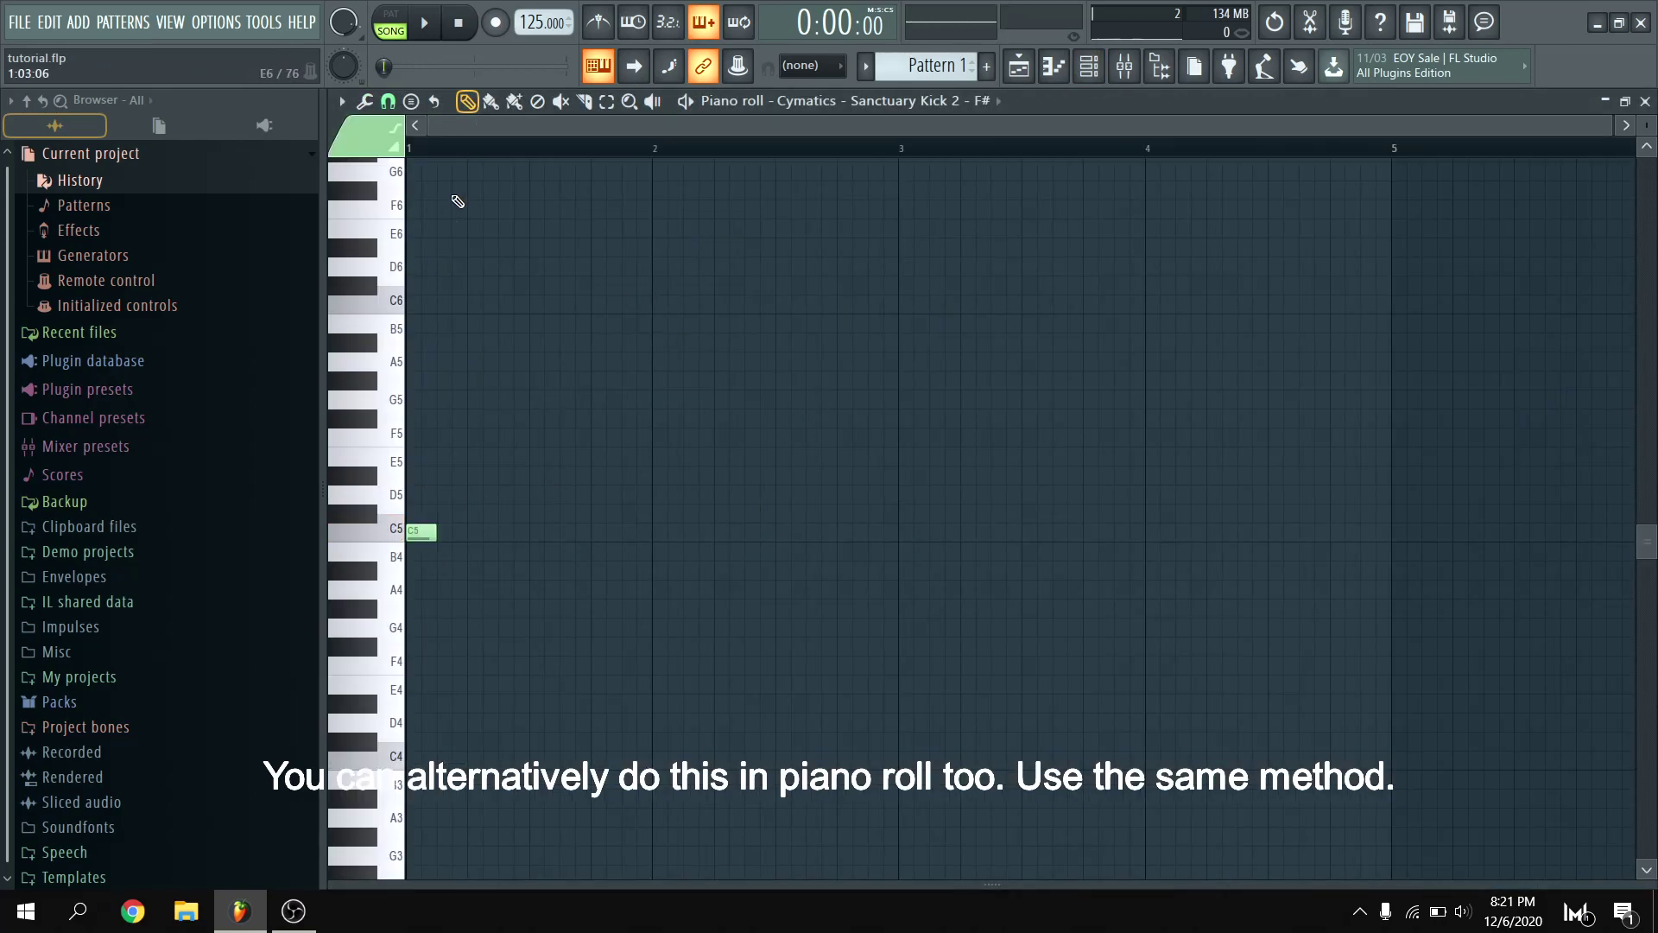
pyautogui.click(605, 533)
# Select the four kick notes in bar 1 and duplicate them into bars 2, 3 and 4.
pyautogui.moveTo(655, 509); pyautogui.dragTo(418, 548)
pyautogui.moveTo(665, 149); pyautogui.dragTo(412, 154)
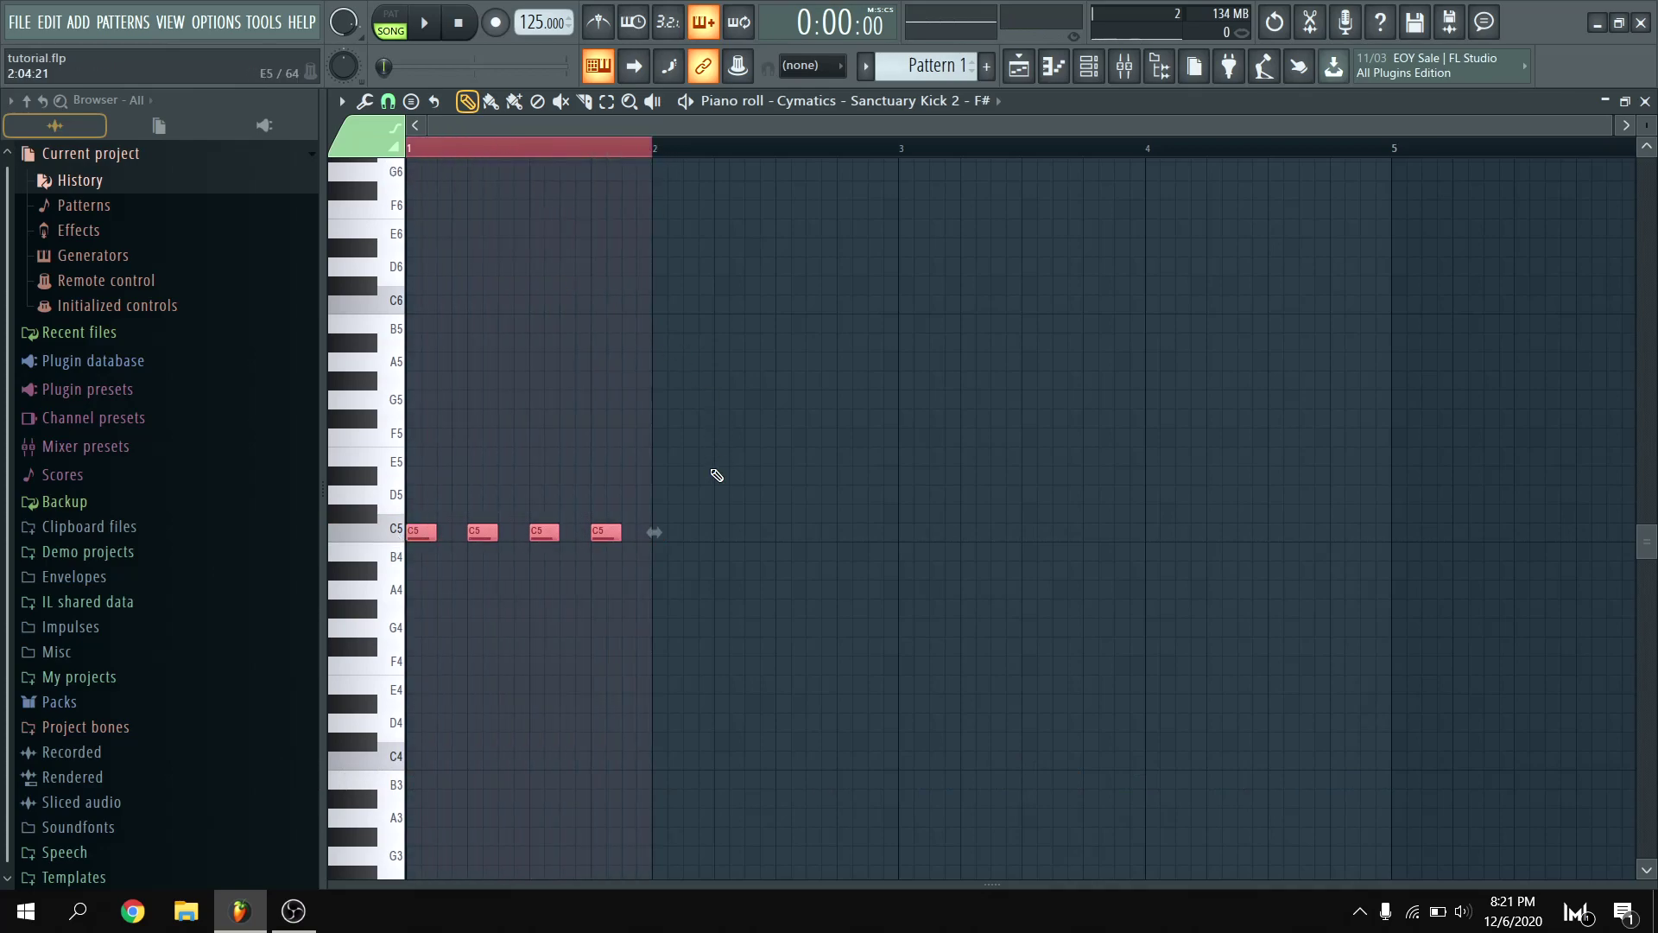
pyautogui.hotkey('ctrl', 'b')
pyautogui.hotkey('ctrl', 'b')
pyautogui.hotkey('ctrl', 'b')
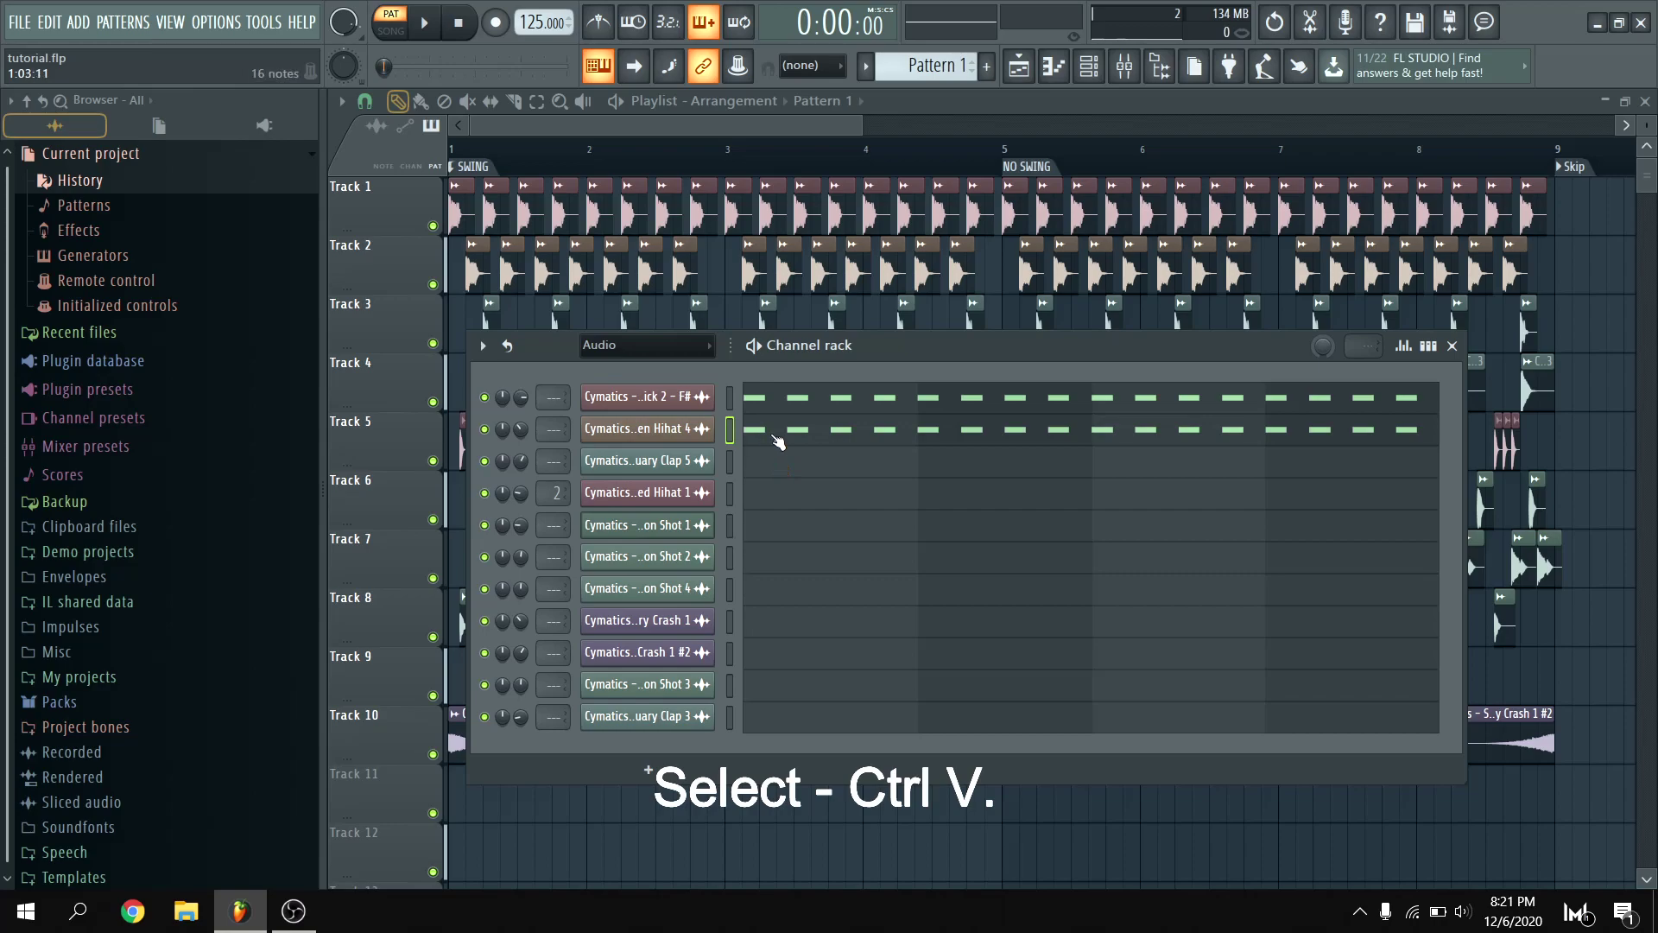
# Shift all Open Hihat 4 notes half a beat later so they fall between the kicks, and play the pattern.
pyautogui.click(780, 423)
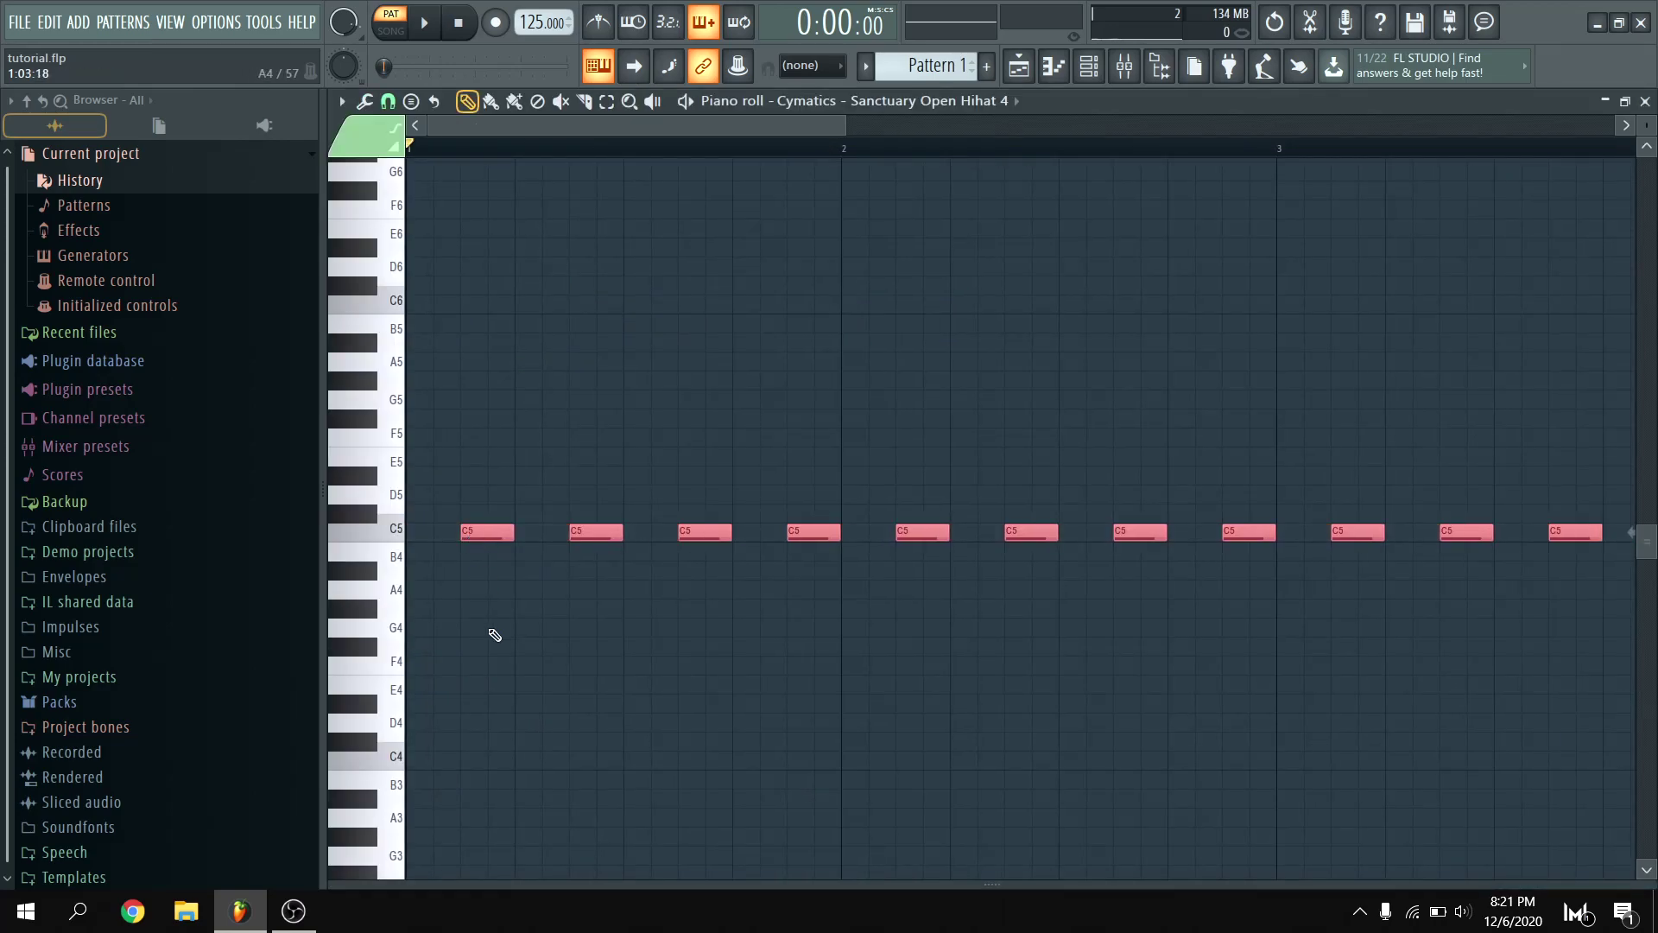
pyautogui.press('Escape')
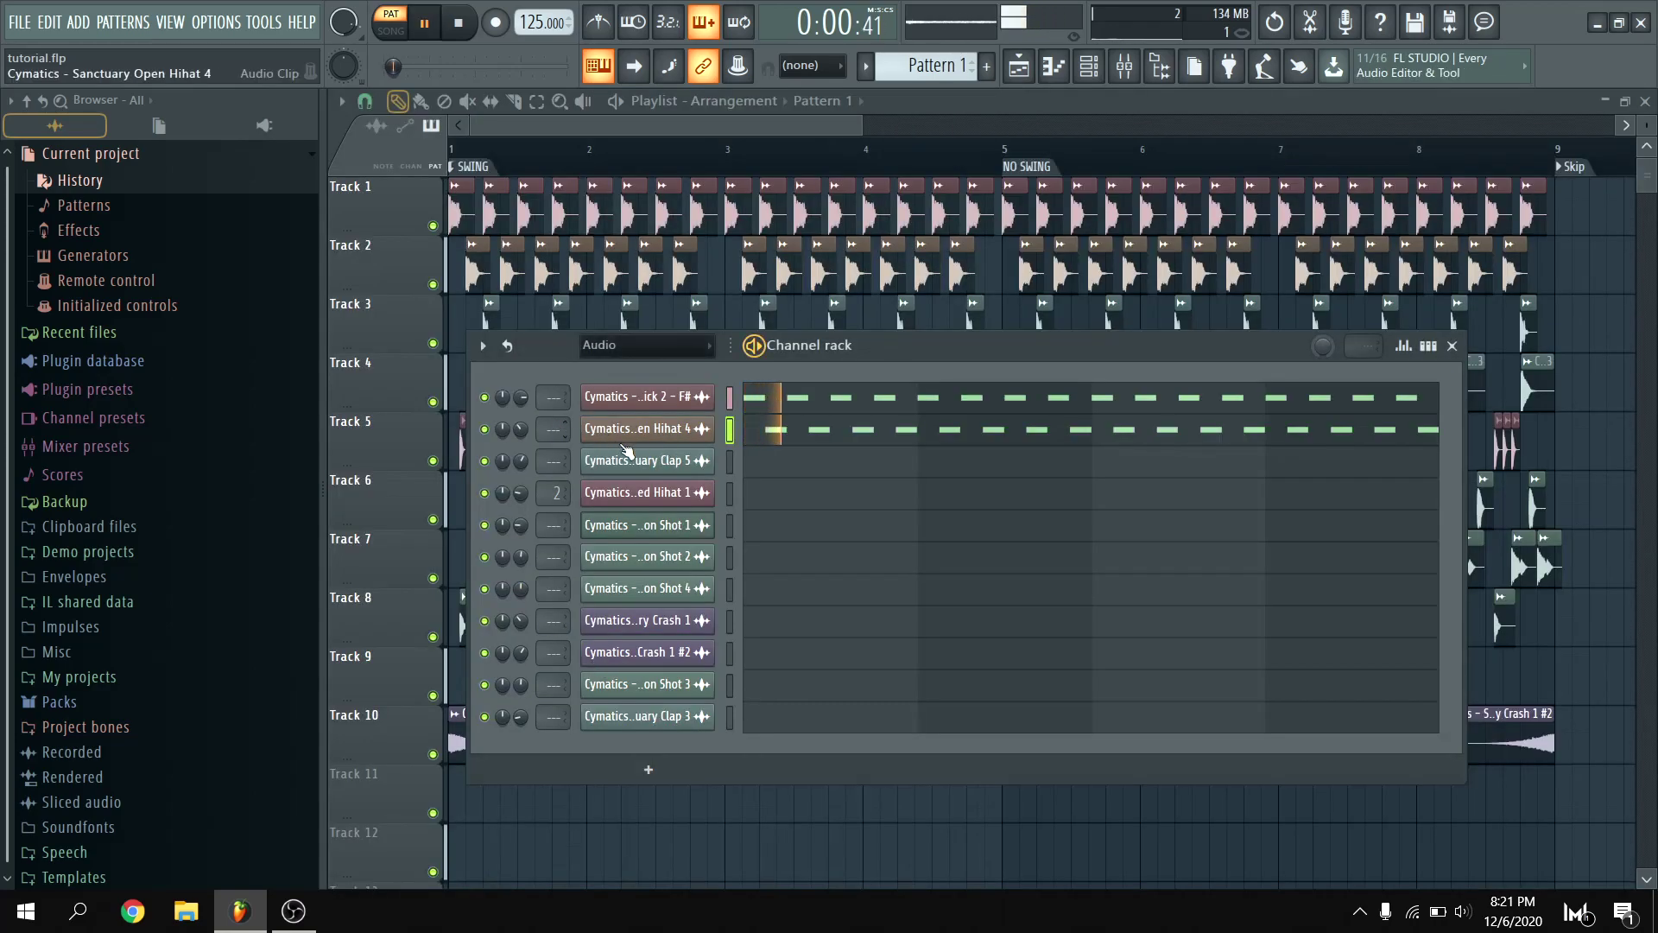
pyautogui.click(730, 404)
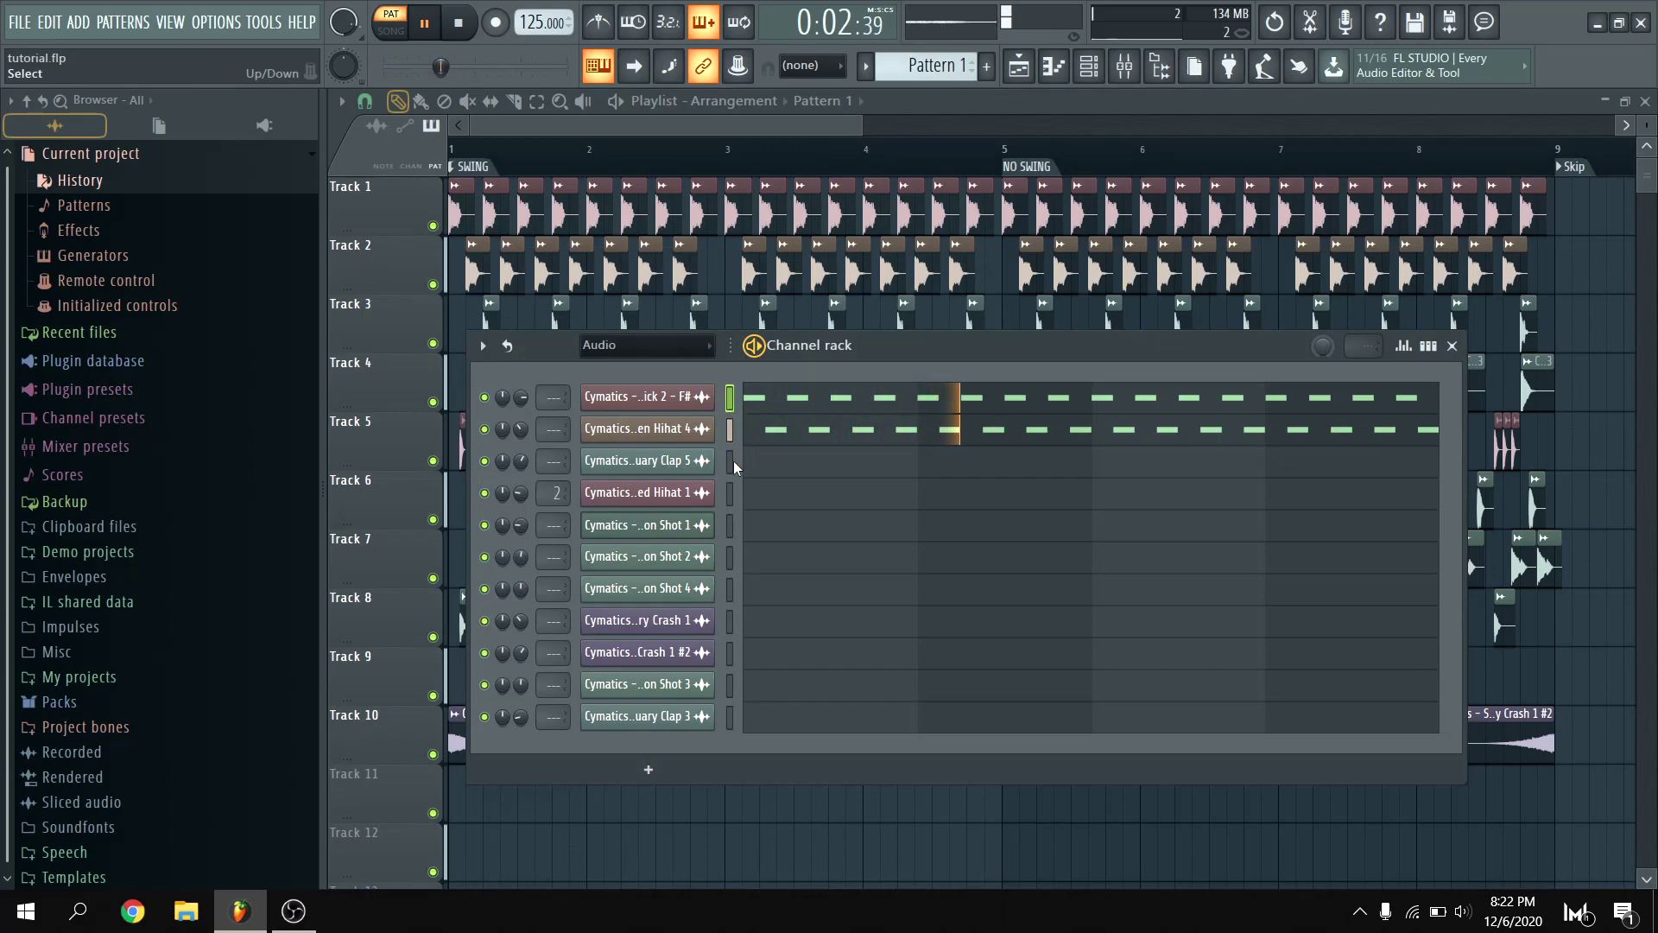
# Fill the Clap 5 channel in the channel rack with a hit every 8 steps.
pyautogui.rightClick(712, 452)
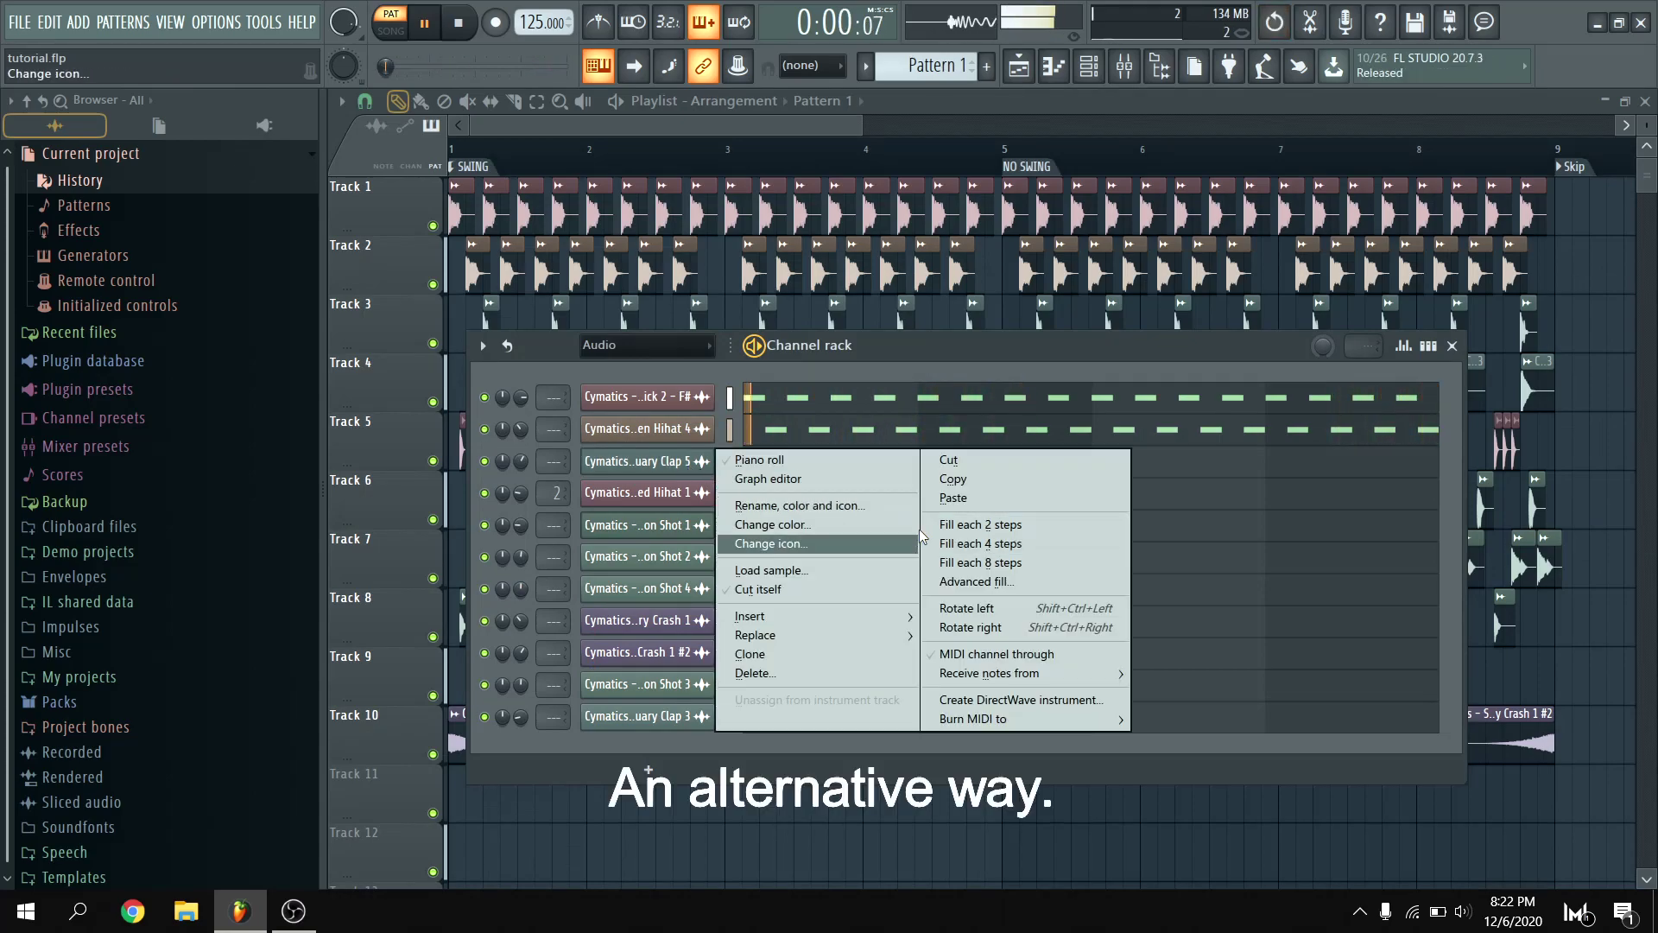
pyautogui.click(988, 522)
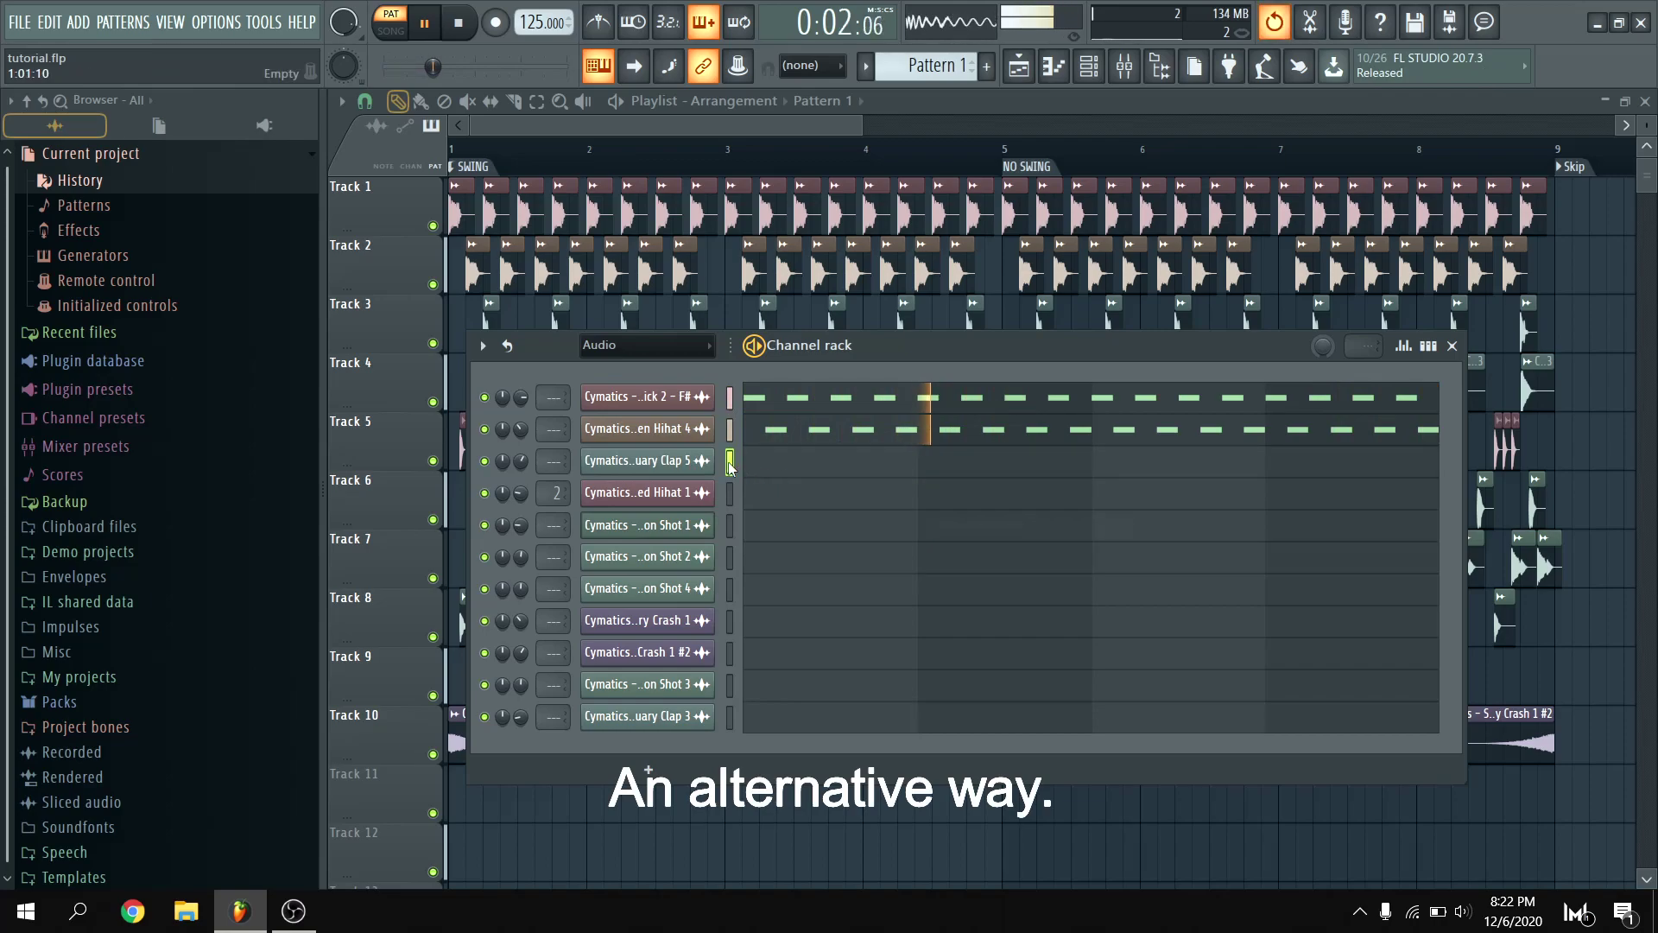
pyautogui.rightClick(713, 452)
pyautogui.click(1002, 562)
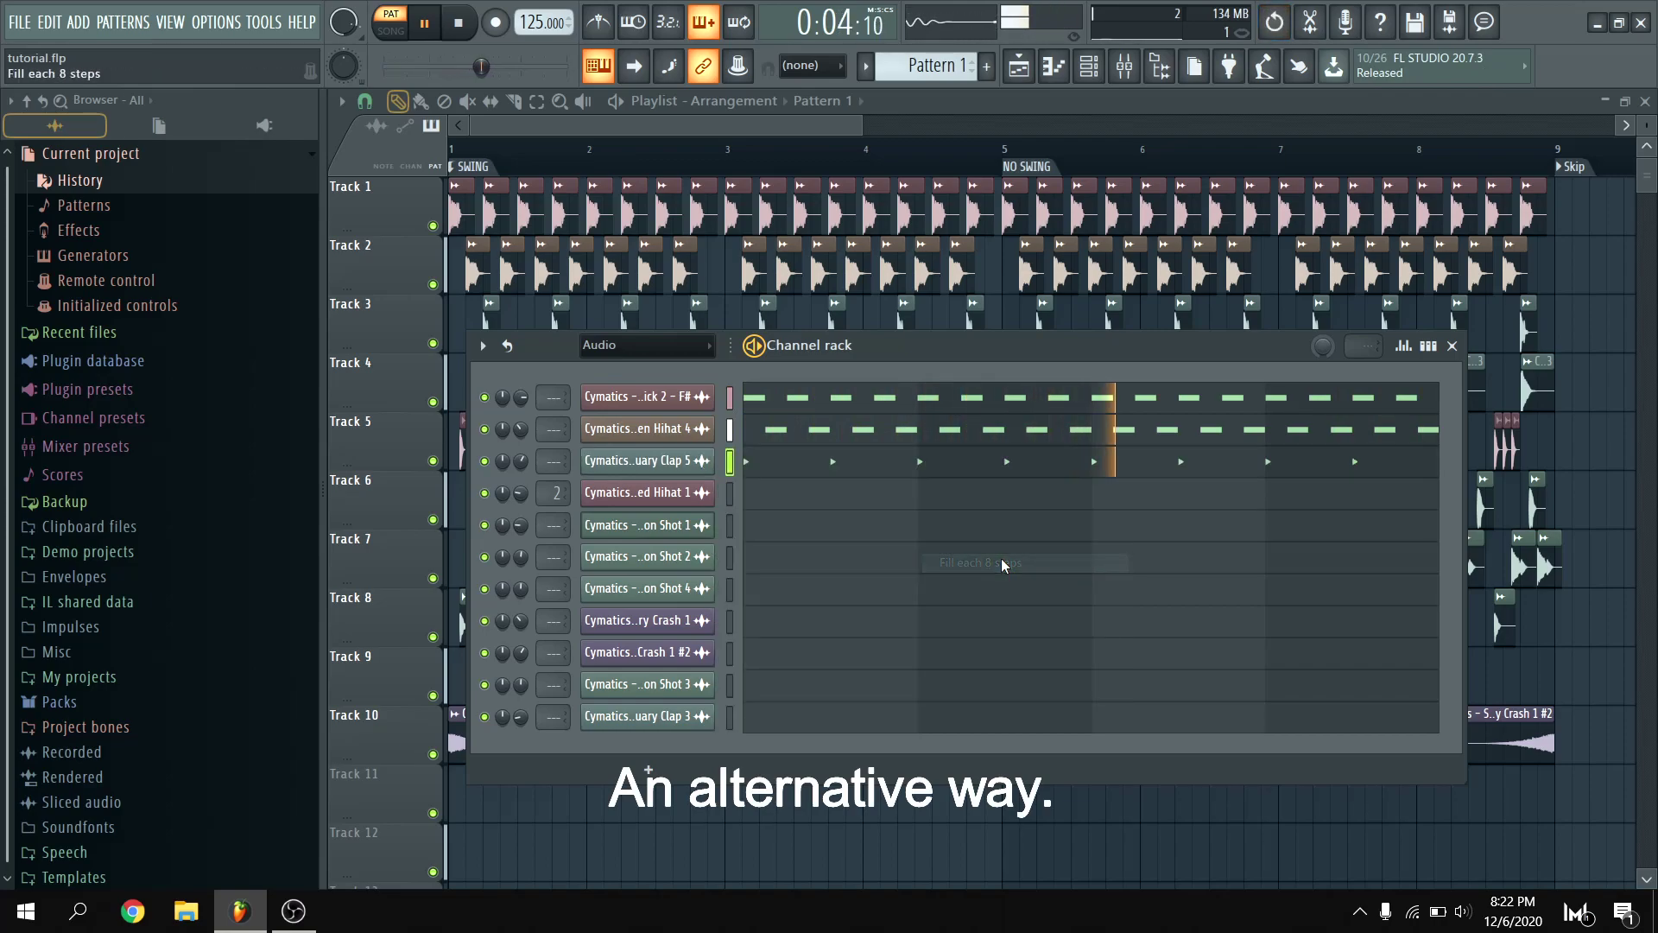
# Move all Clap 5 notes one beat later, lengthen them to about one beat, and play the pattern.
pyautogui.click(844, 469)
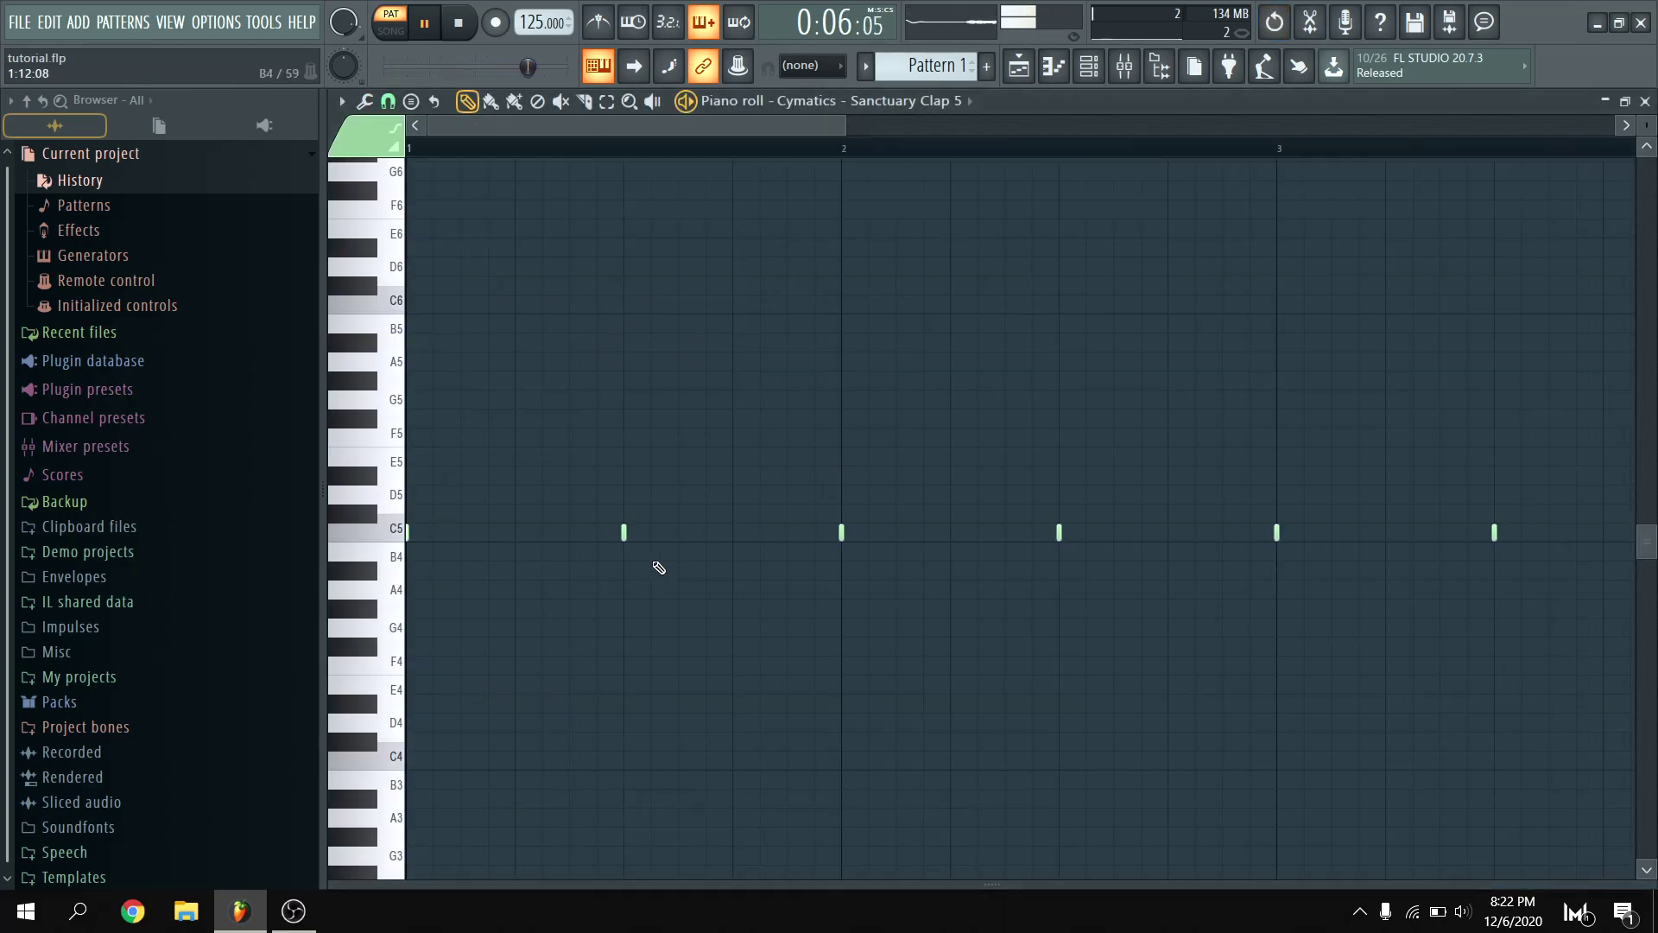
pyautogui.press('space')
pyautogui.hotkey('ctrl', 'a')
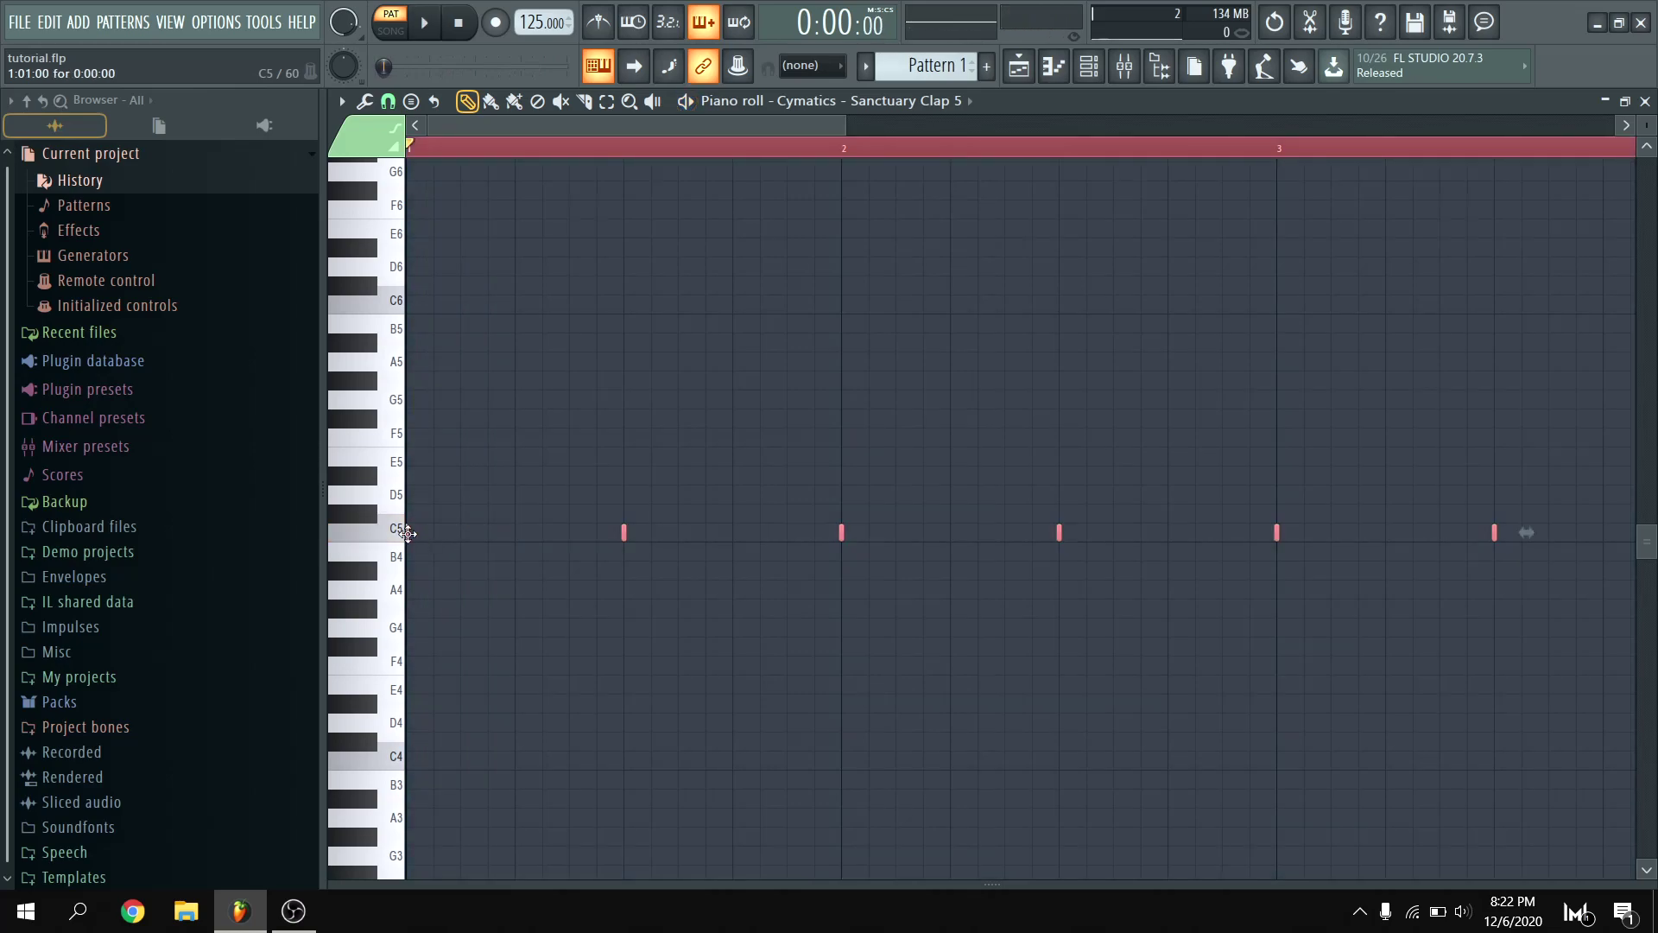
pyautogui.moveTo(411, 534); pyautogui.dragTo(566, 535)
pyautogui.press('F7')
pyautogui.press('space')
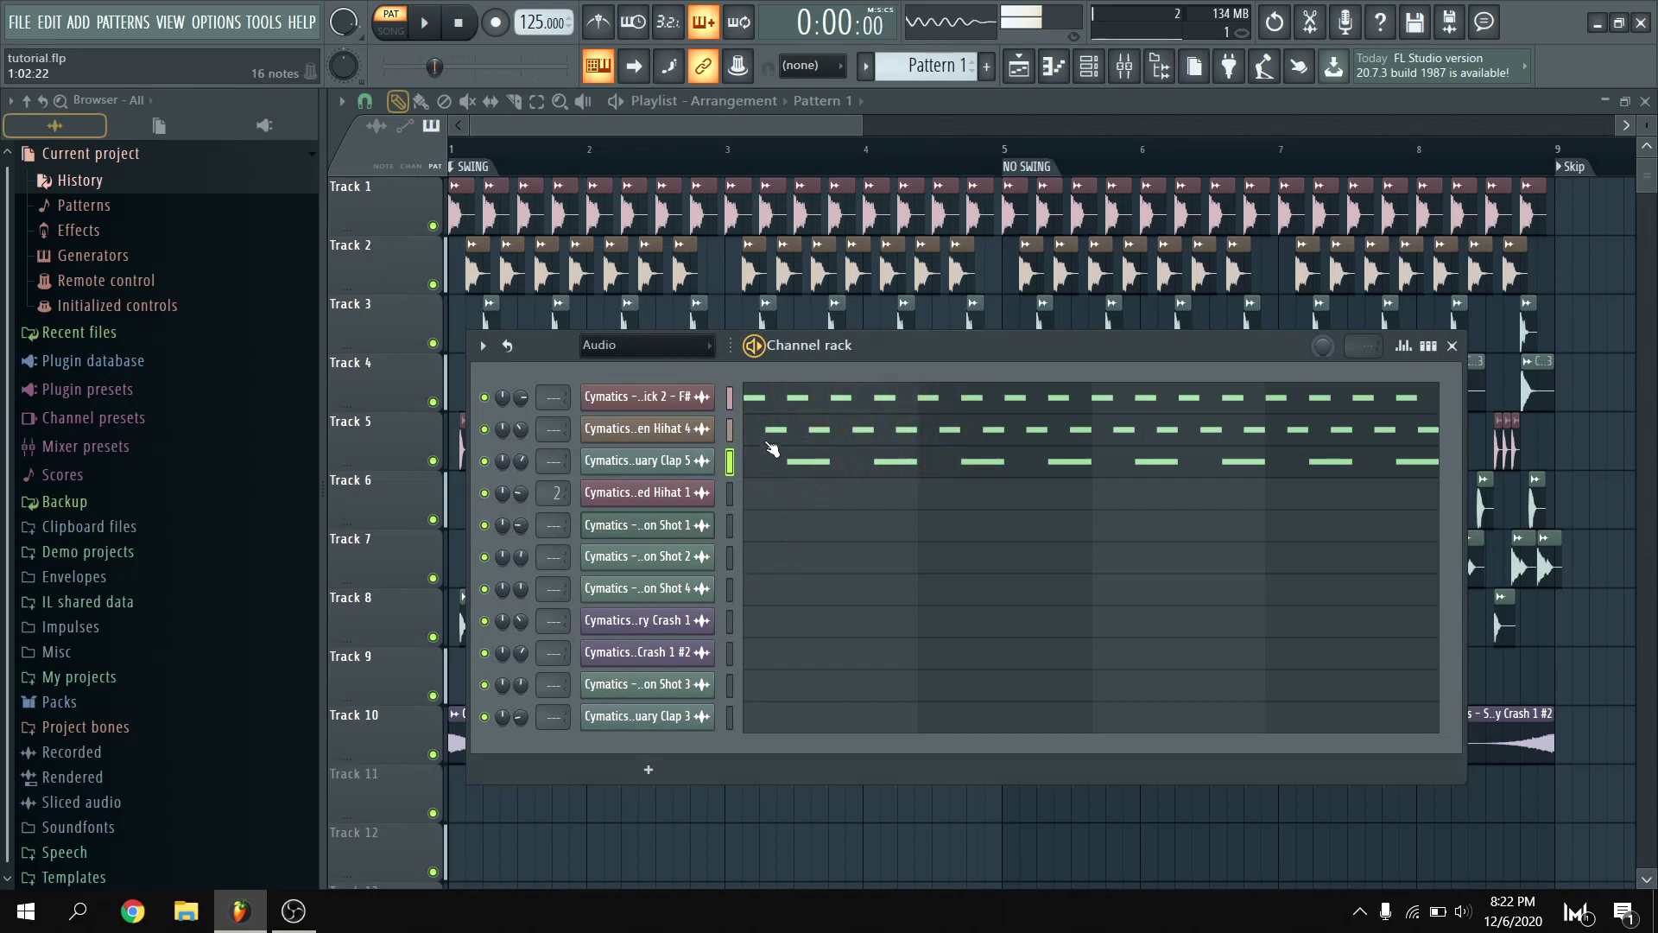
# Place Closed Hihat 1 C5 notes on steps 2, 3 and 4 of bar 1 and duplicate the group into beat 2.
pyautogui.press('F7')
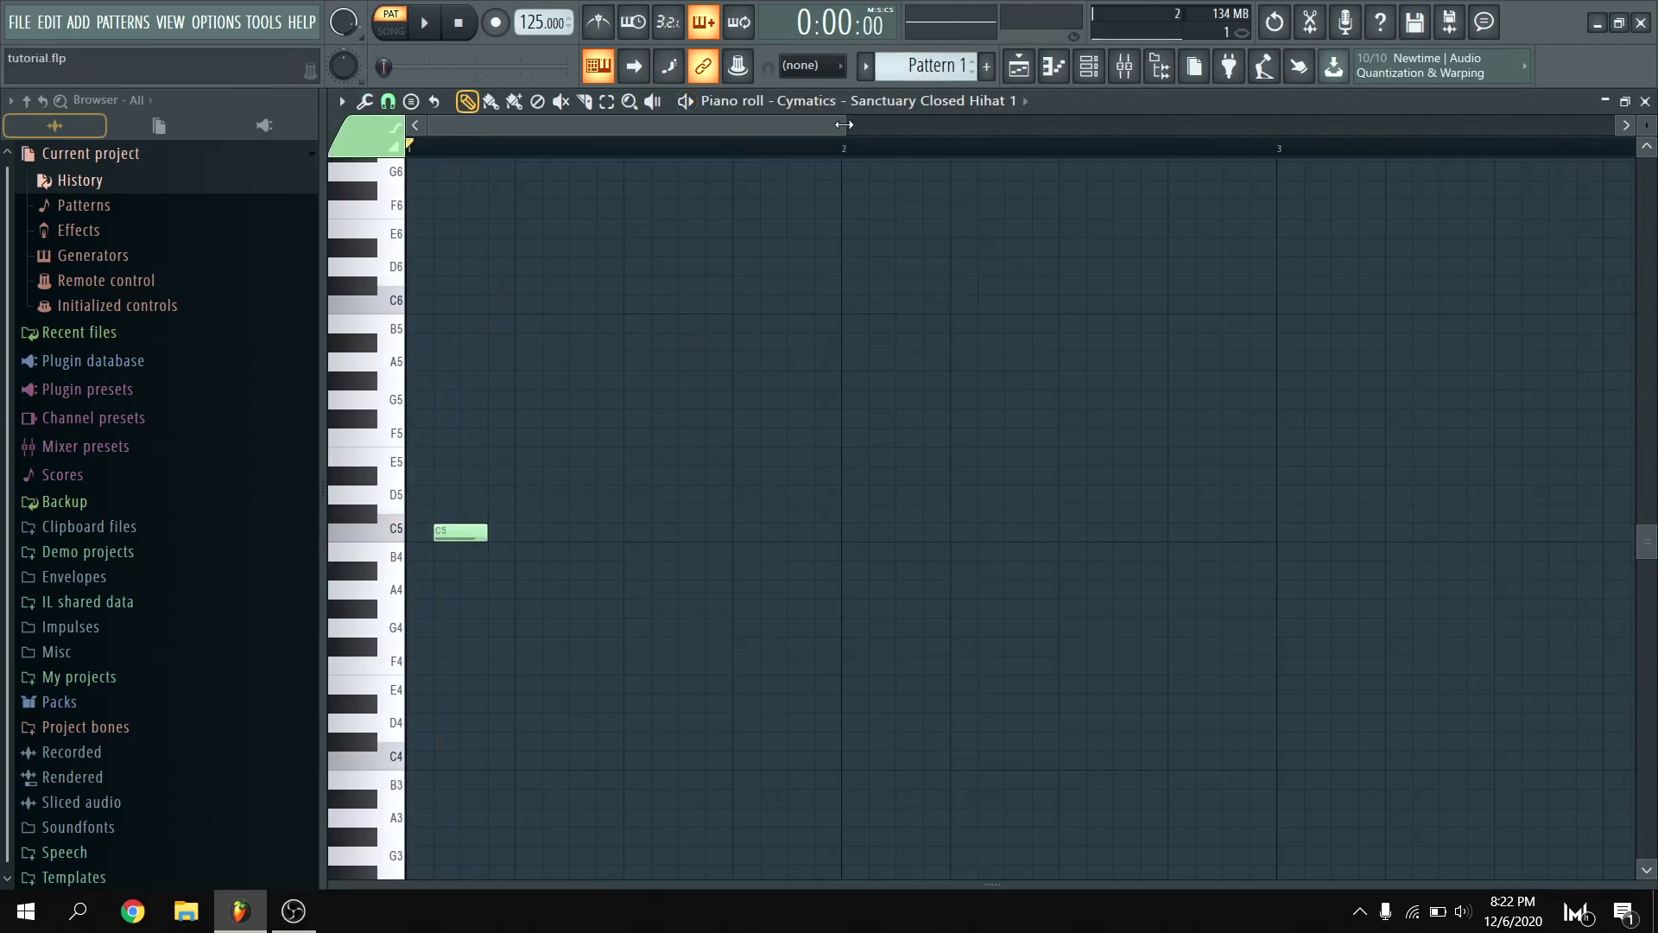
pyautogui.moveTo(844, 124); pyautogui.dragTo(541, 142)
pyautogui.click(671, 533)
pyautogui.click(743, 532)
pyautogui.hotkey('ctrl', 'a')
pyautogui.hotkey('ctrl', 'b')
pyautogui.scroll(-2, 788, 307)
pyautogui.hotkey('ctrl', 'd')
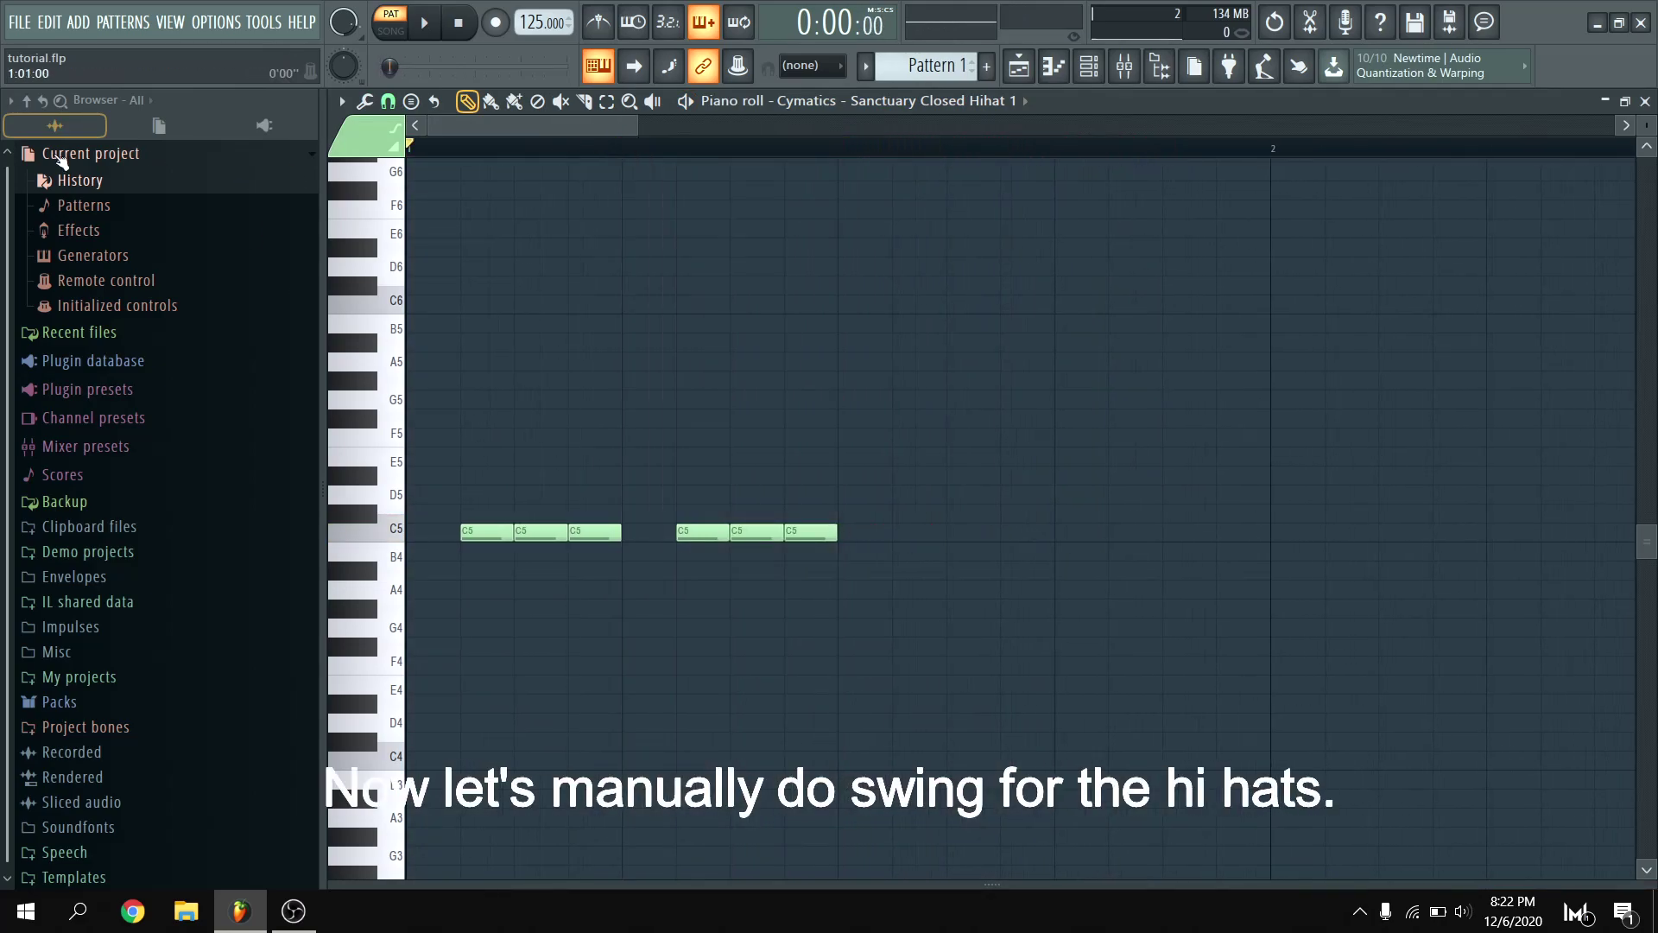
# Shift the first and third closed hi-hat notes slightly later for swing, duplicate the group into beat 2, and listen.
pyautogui.moveTo(476, 532); pyautogui.dragTo(493, 541)
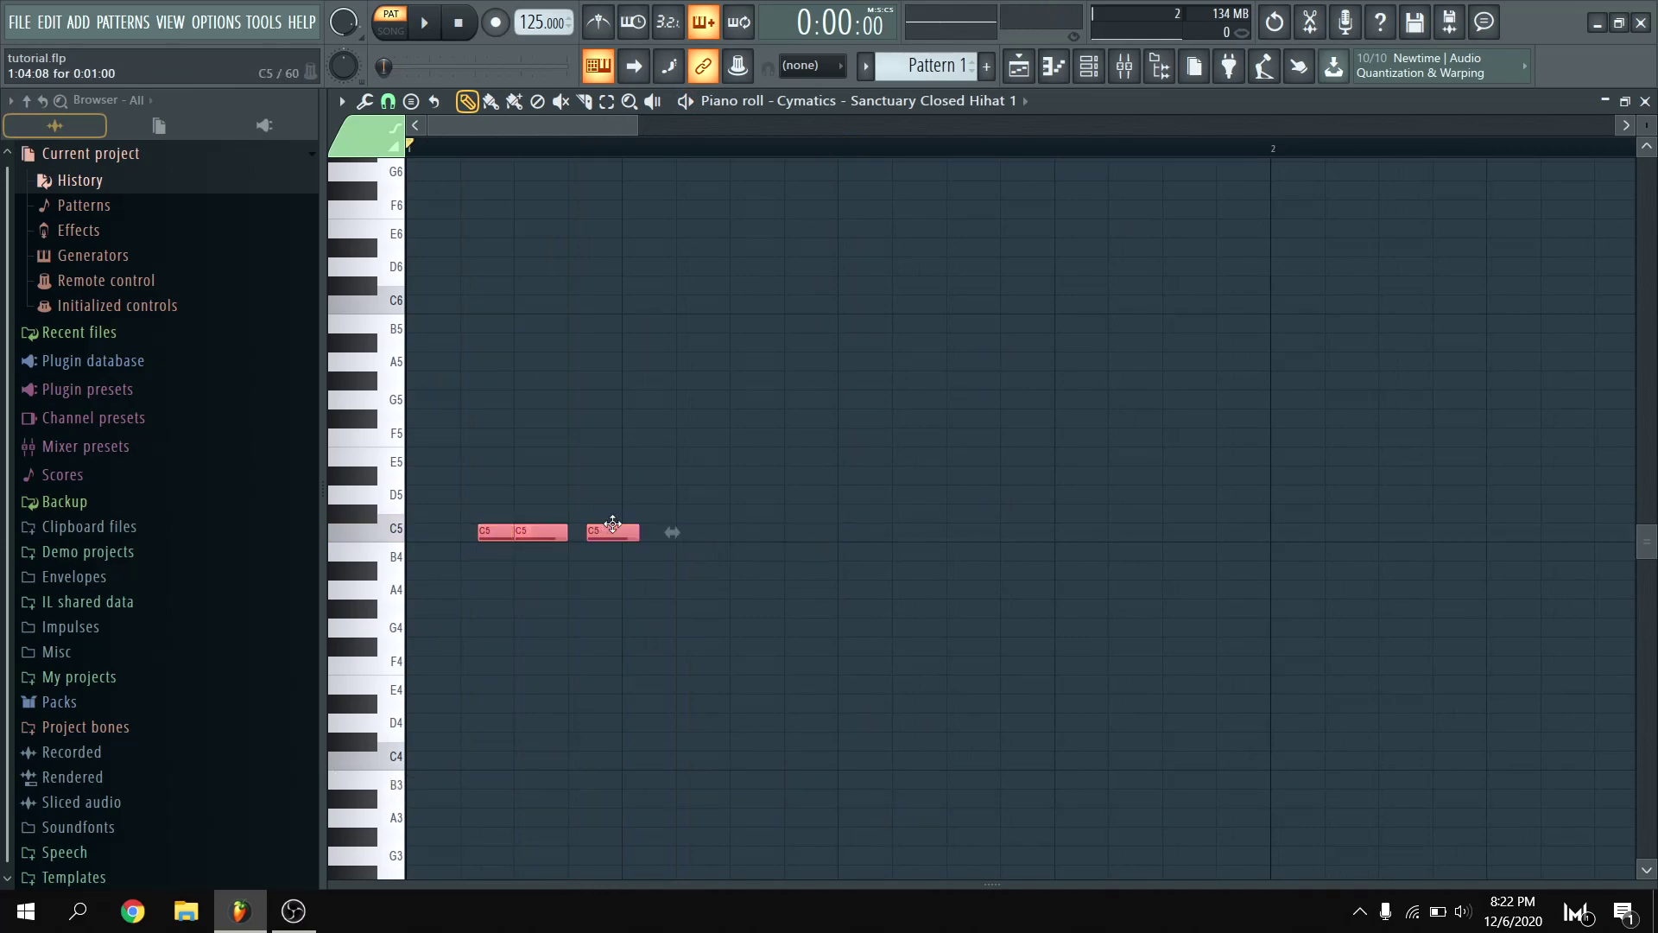
pyautogui.hotkey('ctrl', 'b')
pyautogui.press('space')
pyautogui.hotkey('ctrl', 'd')
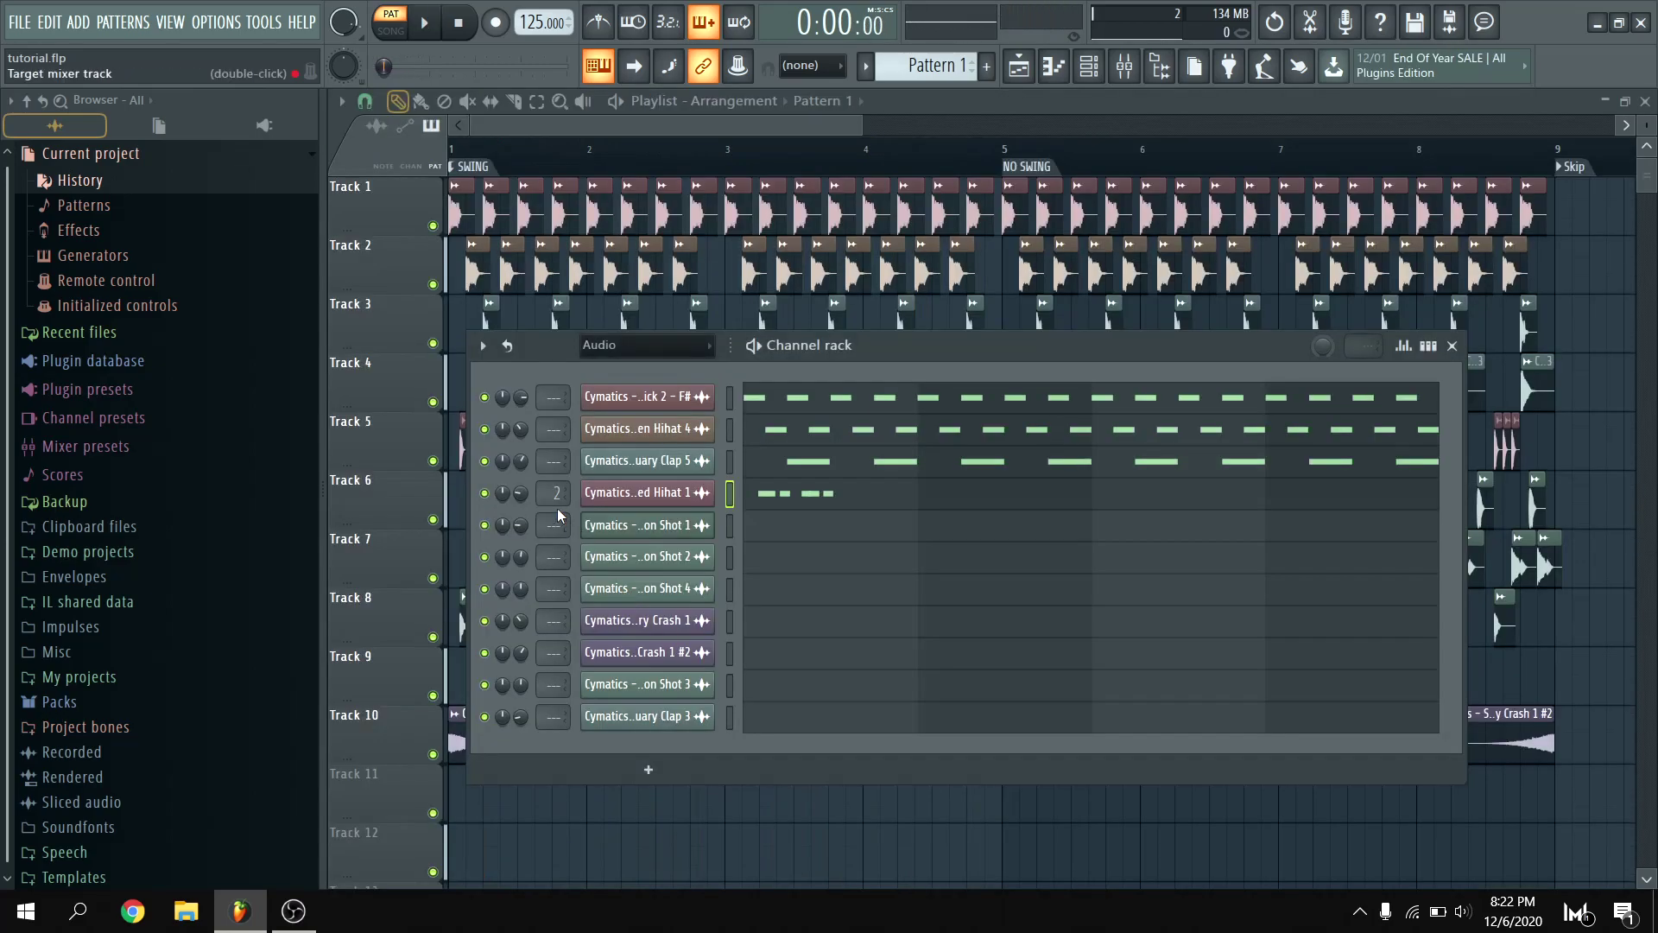
pyautogui.press('space')
pyautogui.click(808, 506)
pyautogui.press('space')
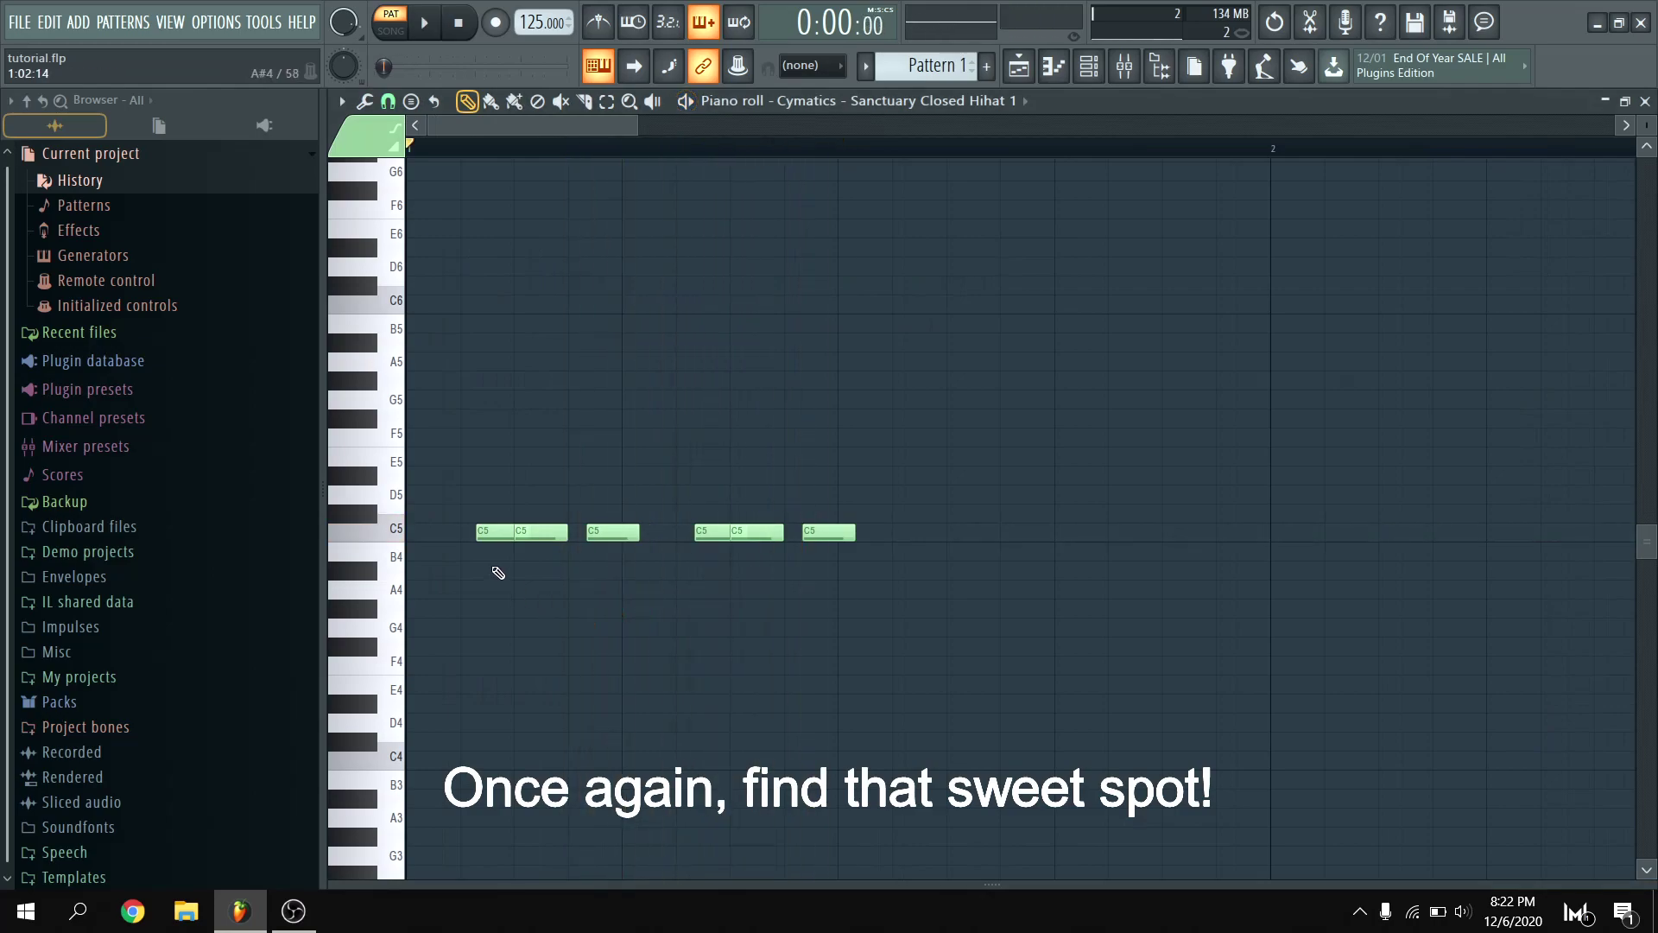
# Nudge the swung first and third hi-hat notes slightly earlier, replace the beat 2 group with a duplicate of them, and play.
pyautogui.rightClick(772, 532)
pyautogui.moveTo(465, 503); pyautogui.dragTo(631, 541)
pyautogui.hotkey('ctrl', 'b')
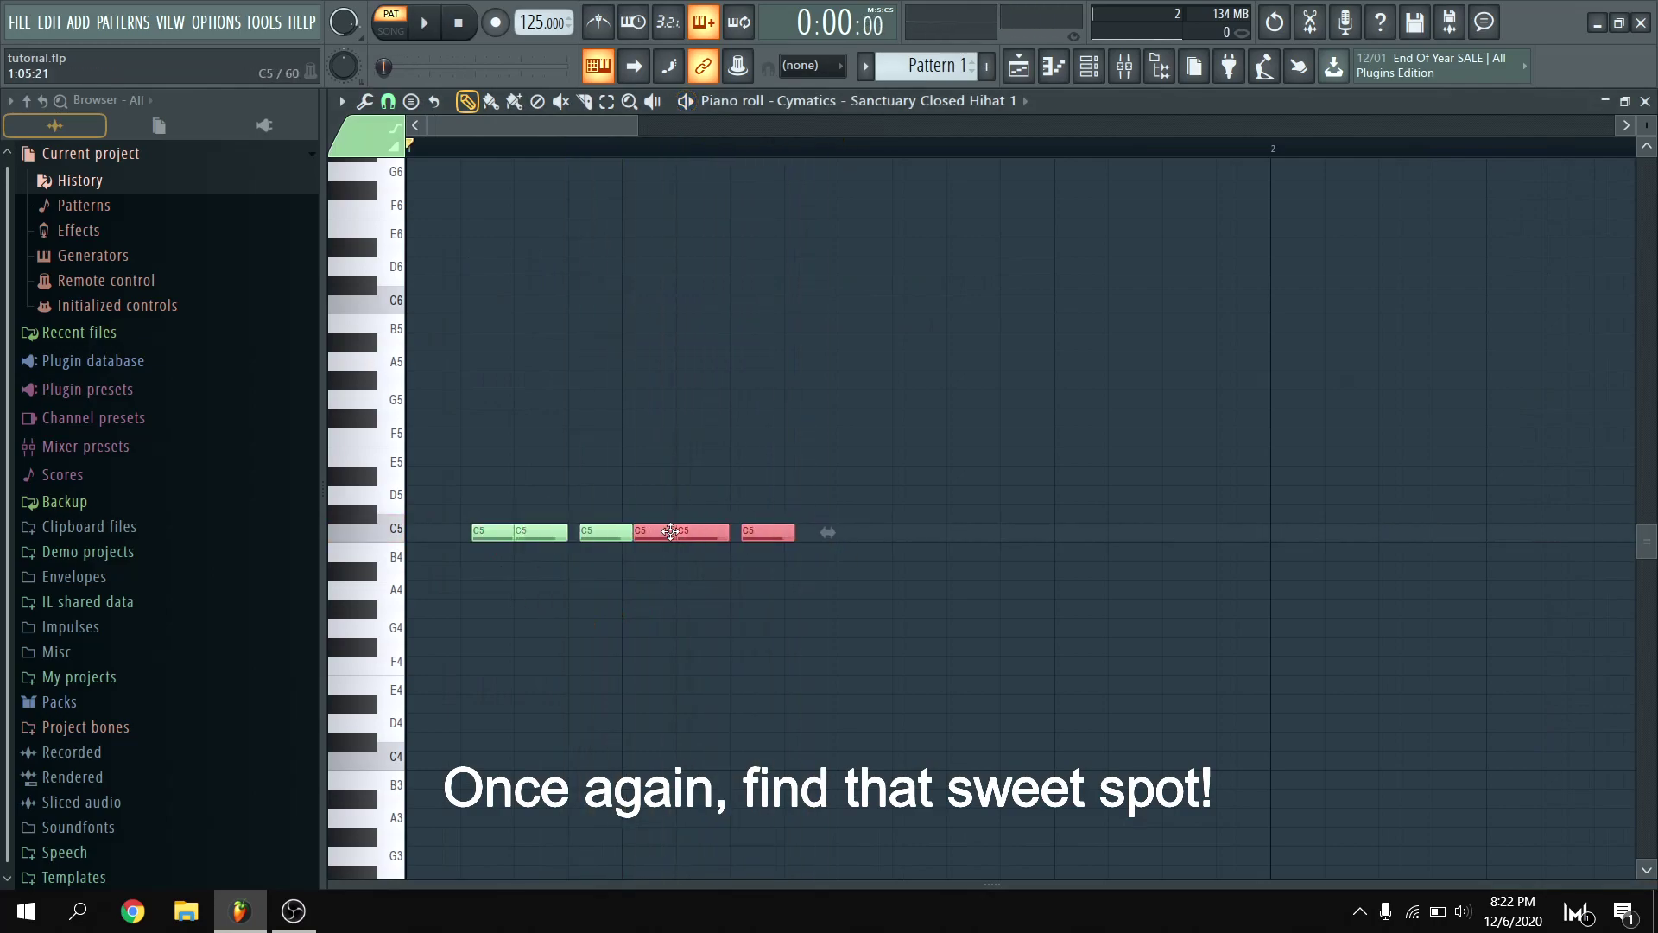
pyautogui.press('space')
pyautogui.press('space')
pyautogui.hotkey('shift', 'Right')
pyautogui.press('space')
pyautogui.press('space')
pyautogui.hotkey('ctrl', 'a')
pyautogui.press('space')
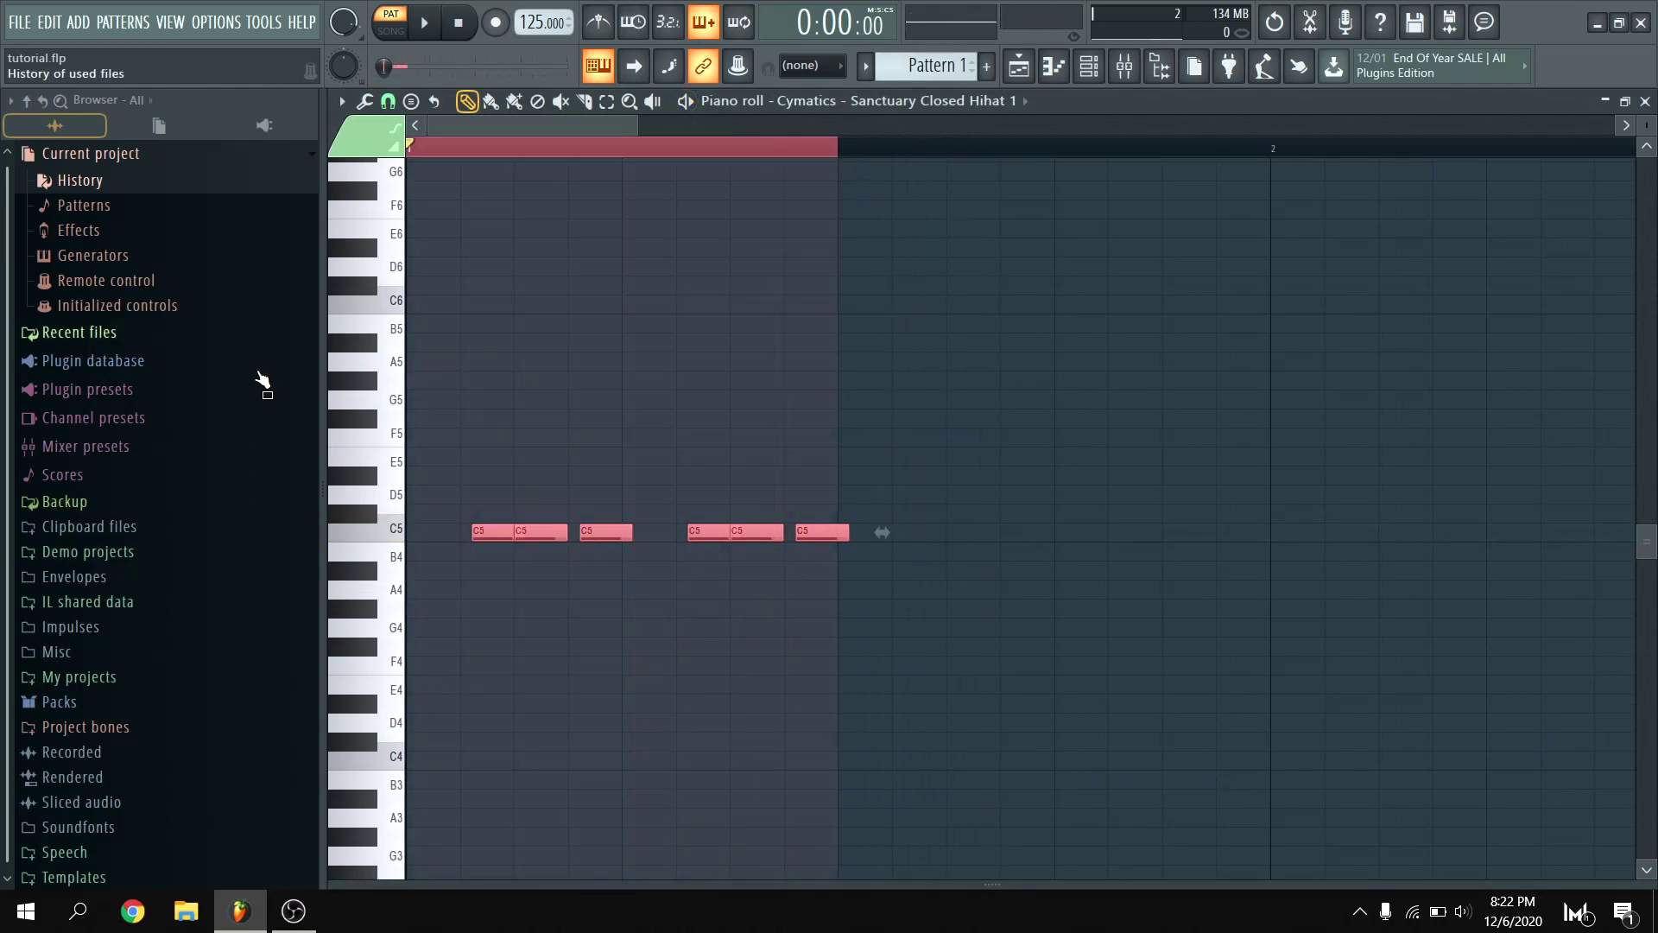
# Duplicate the two-beat swung closed hi-hat pattern through the end of bar 4 and clear the selection.
pyautogui.hotkey('ctrl', 'b')
pyautogui.hotkey('ctrl', 'a')
pyautogui.hotkey('ctrl', 'b')
pyautogui.scroll(-2, 590, 154)
pyautogui.scroll(-2, 590, 155)
pyautogui.hotkey('ctrl', 'b')
pyautogui.hotkey('ctrl', 'b')
pyautogui.hotkey('ctrl', 'd')
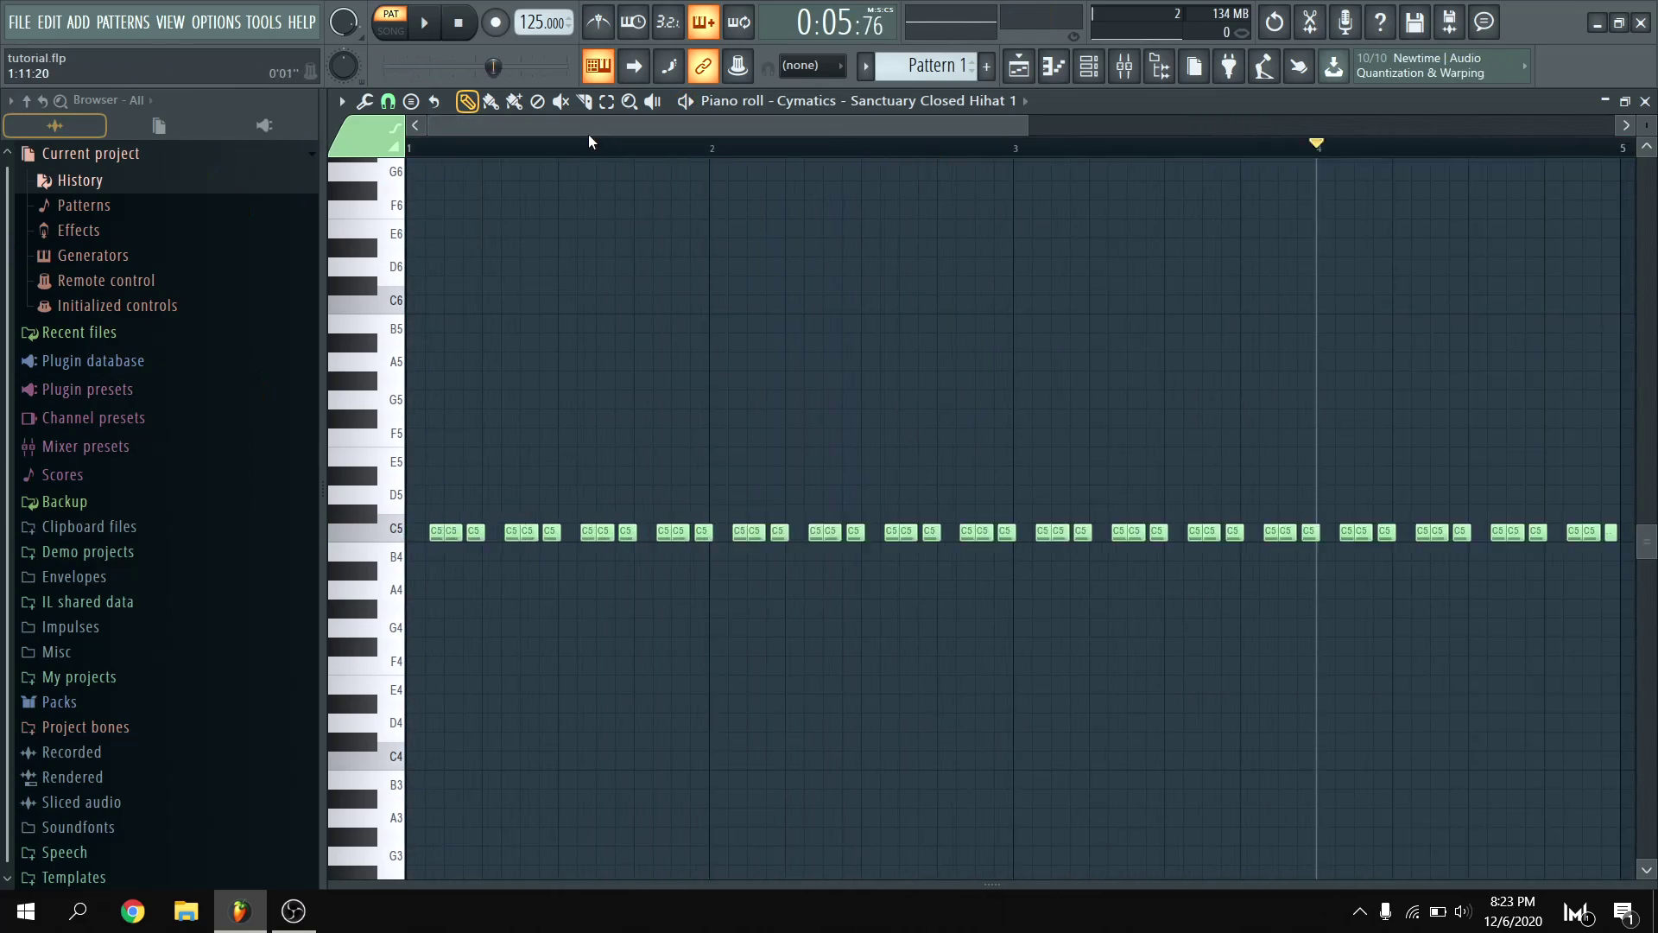
# Play Pattern 1 with all four drum channels and review the closed hi-hat notes in the piano roll.
pyautogui.press('space')
pyautogui.press('F7')
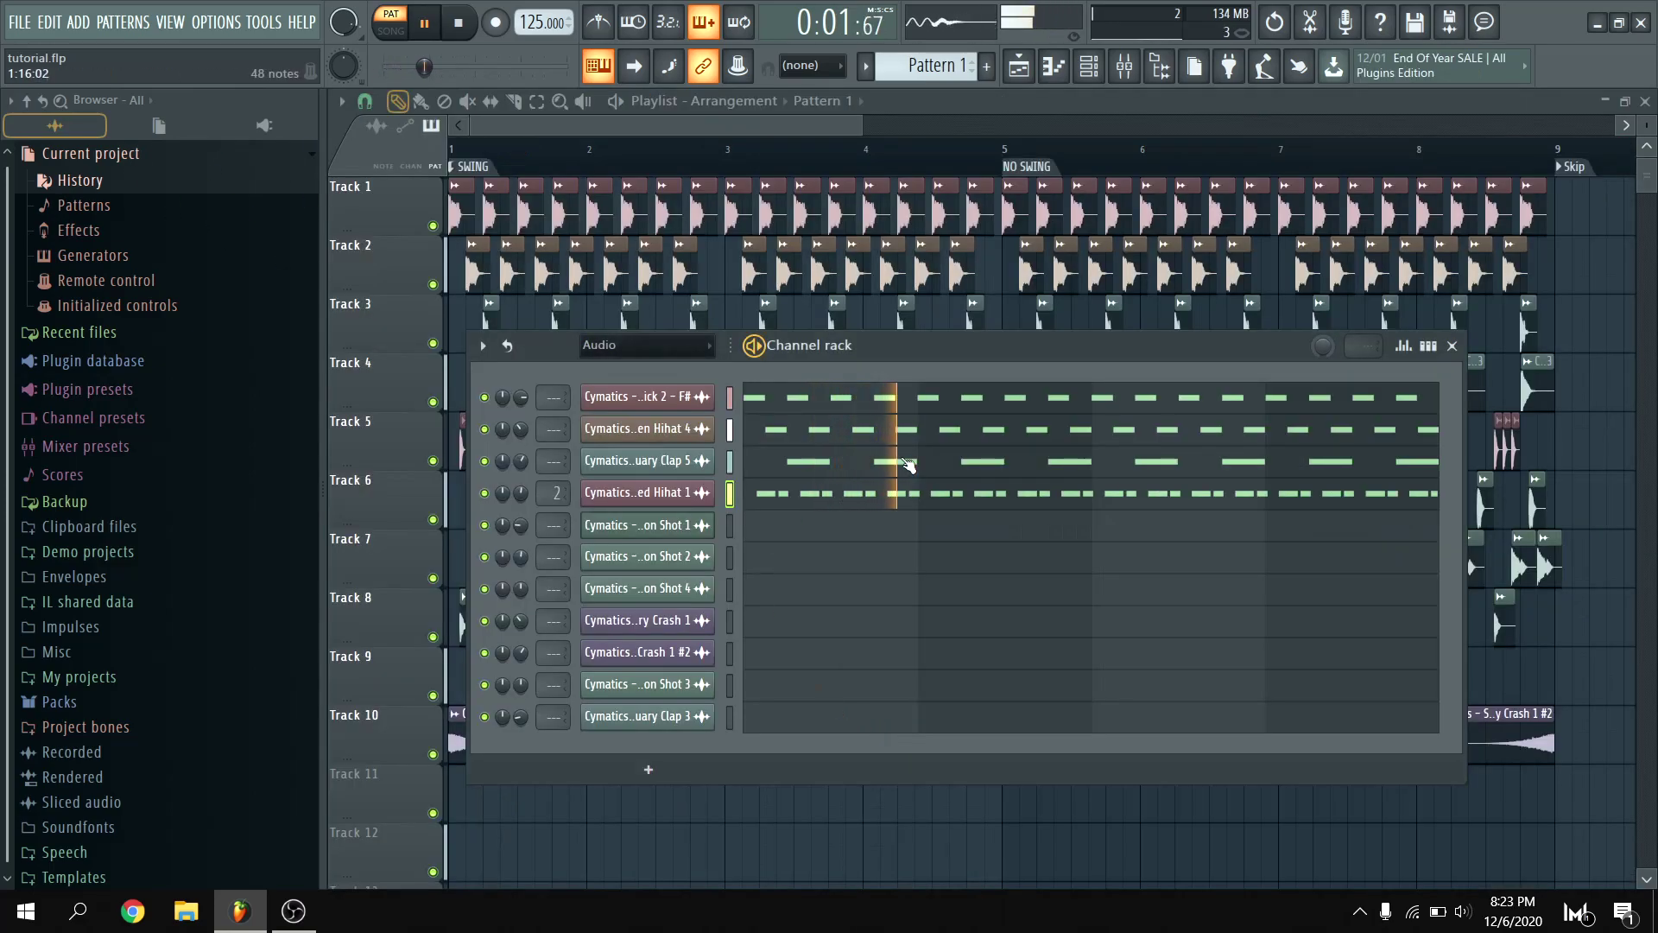
pyautogui.moveTo(890, 346); pyautogui.dragTo(841, 339)
pyautogui.click(776, 486)
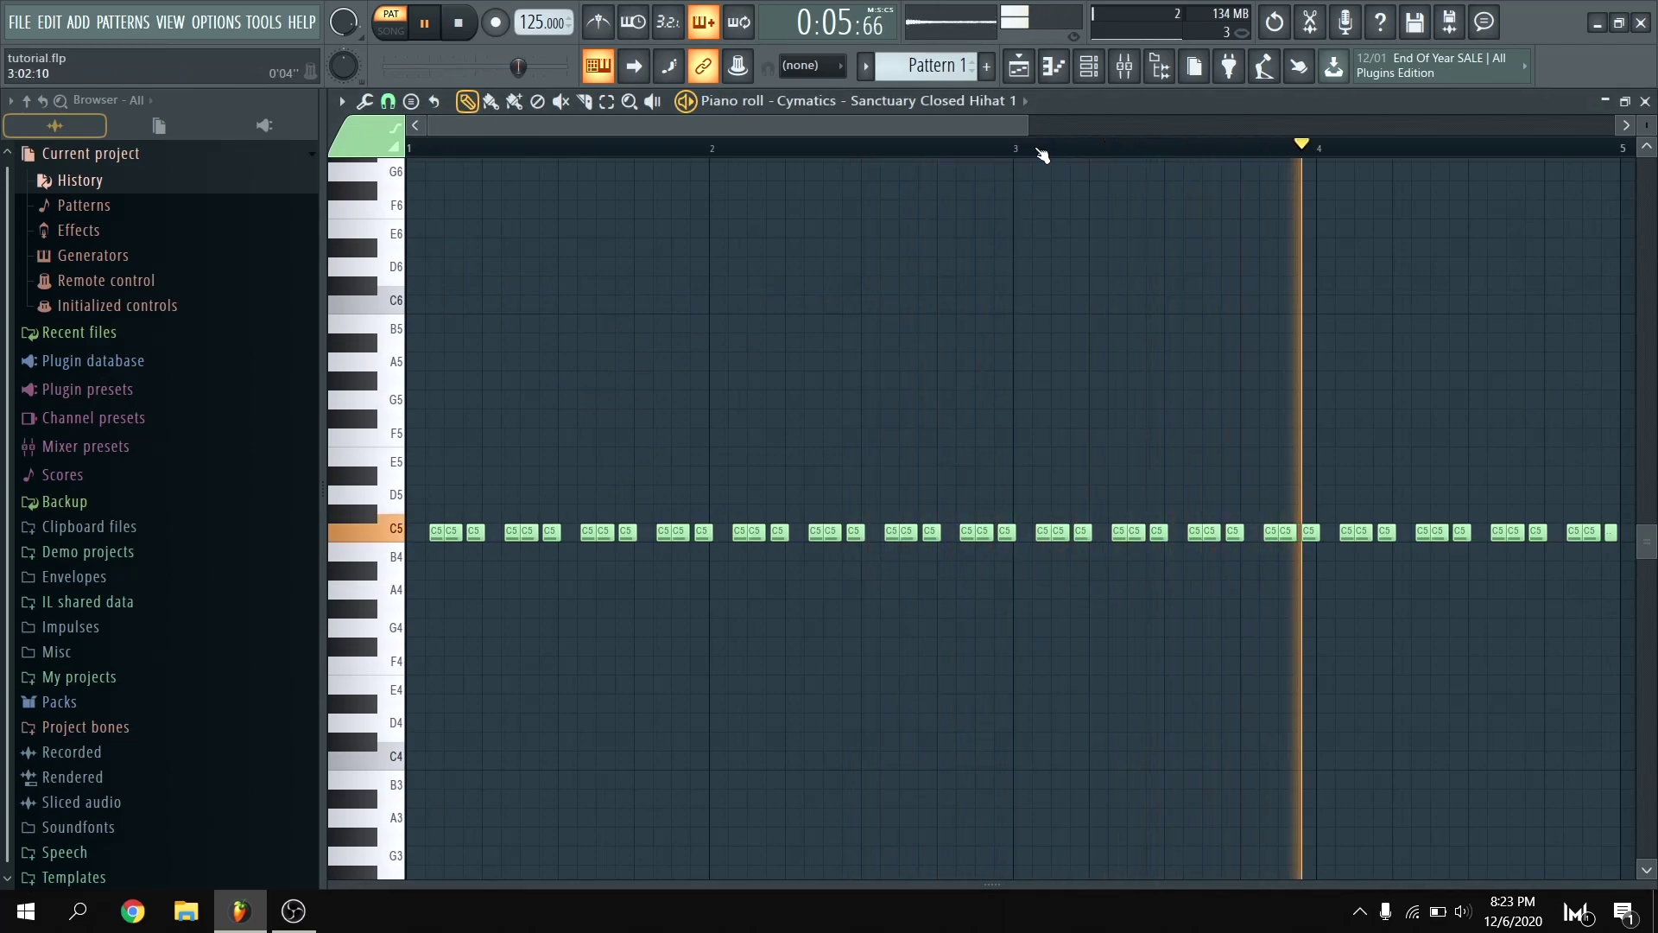
pyautogui.press('F7')
pyautogui.press('space')
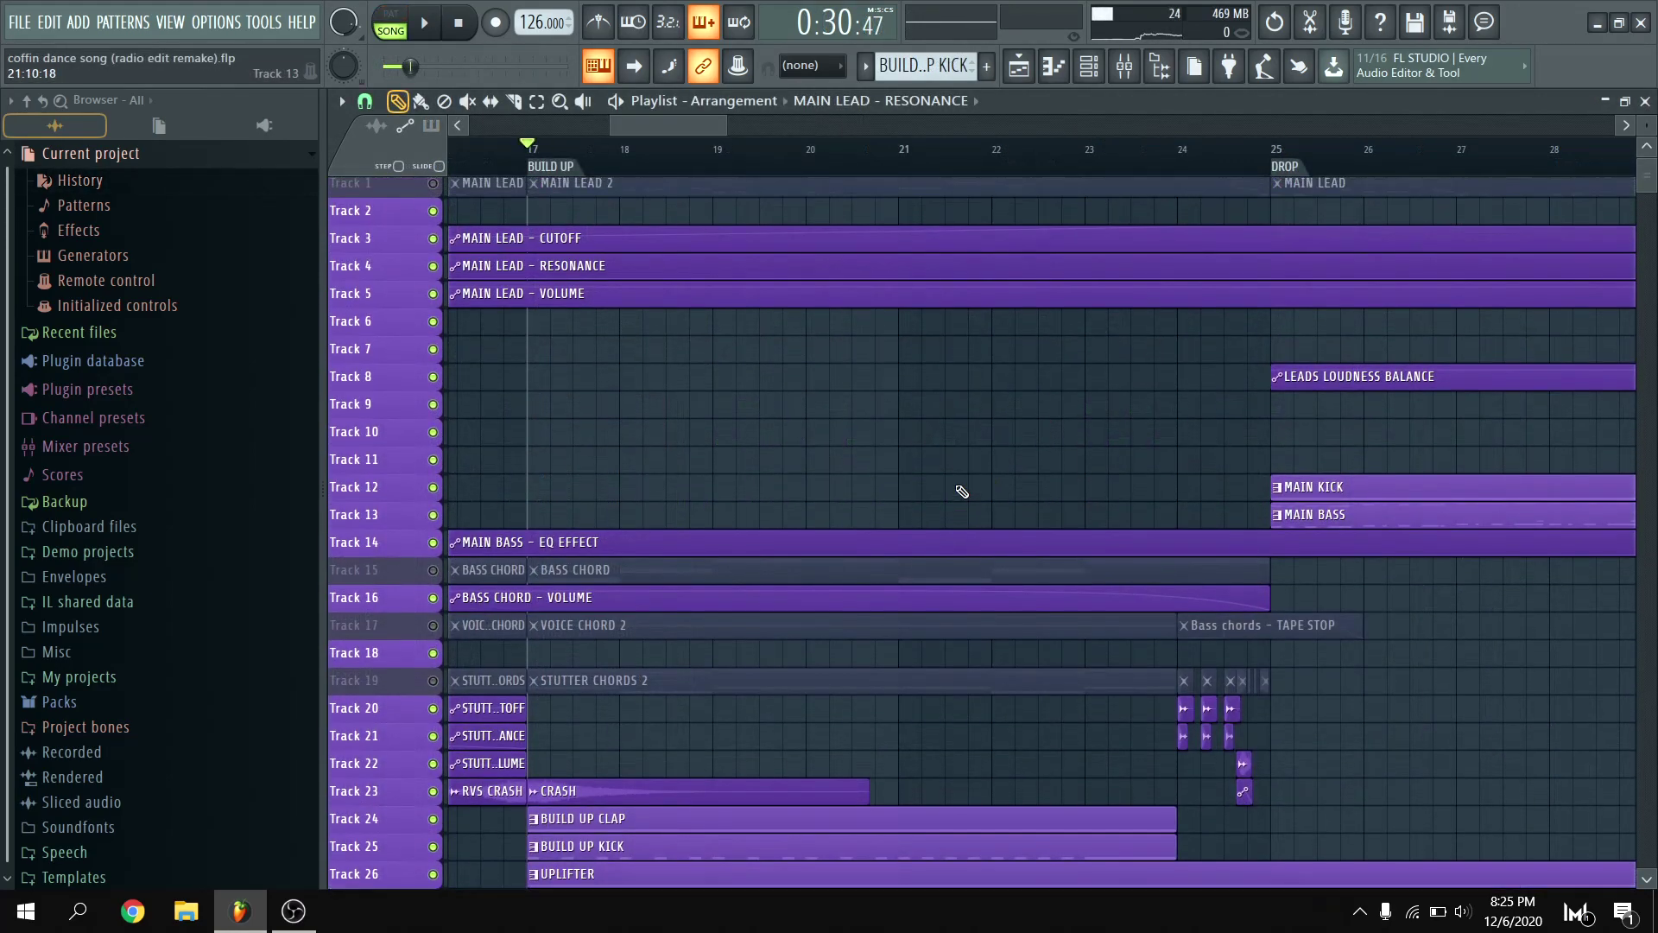
# Play the arrangement from the build-up at bar 17 and raise the channel rack's main swing to about 65%.
pyautogui.scroll(-5, 959, 488)
pyautogui.press('F6')
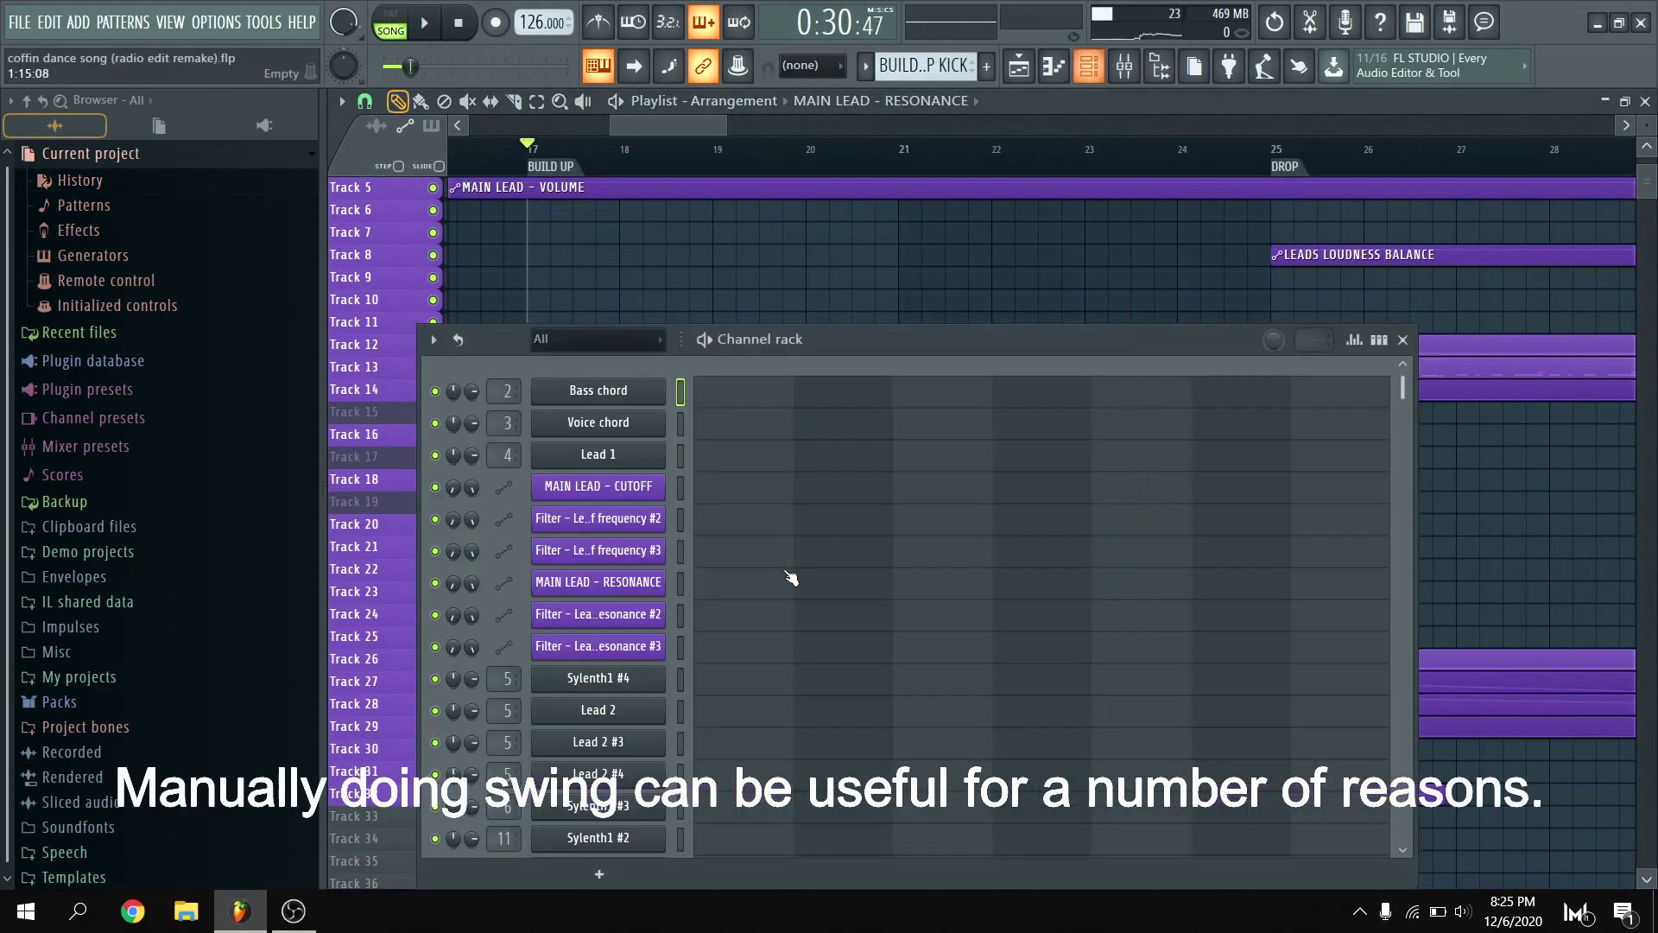
pyautogui.click(637, 126)
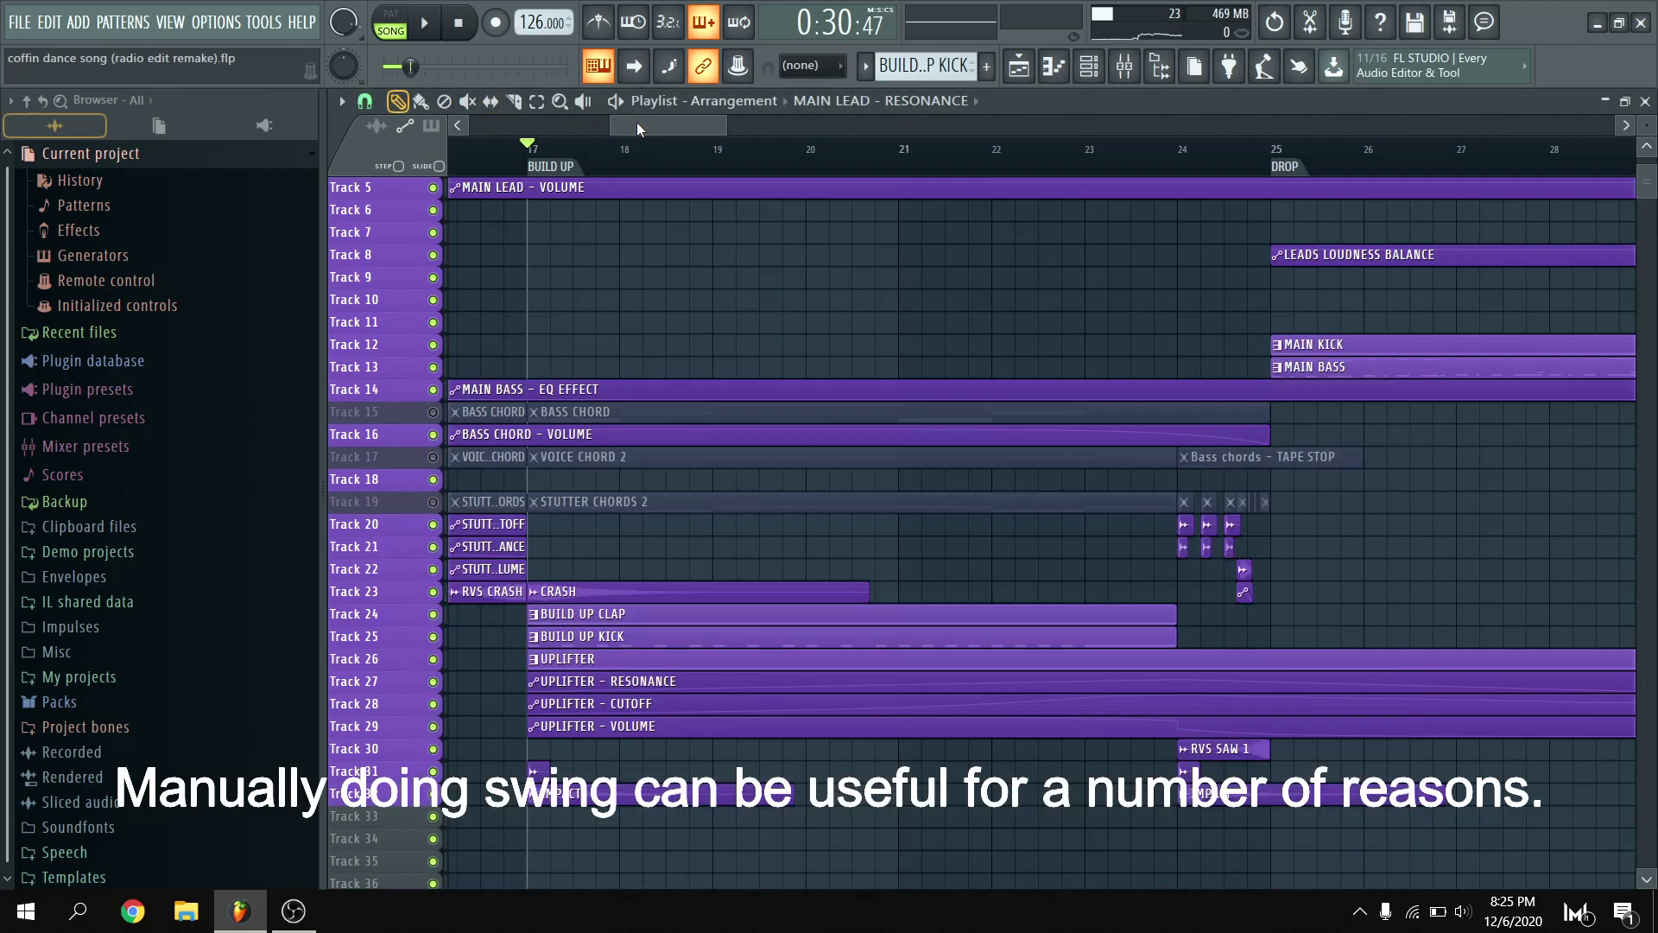
pyautogui.press('space')
pyautogui.press('F6')
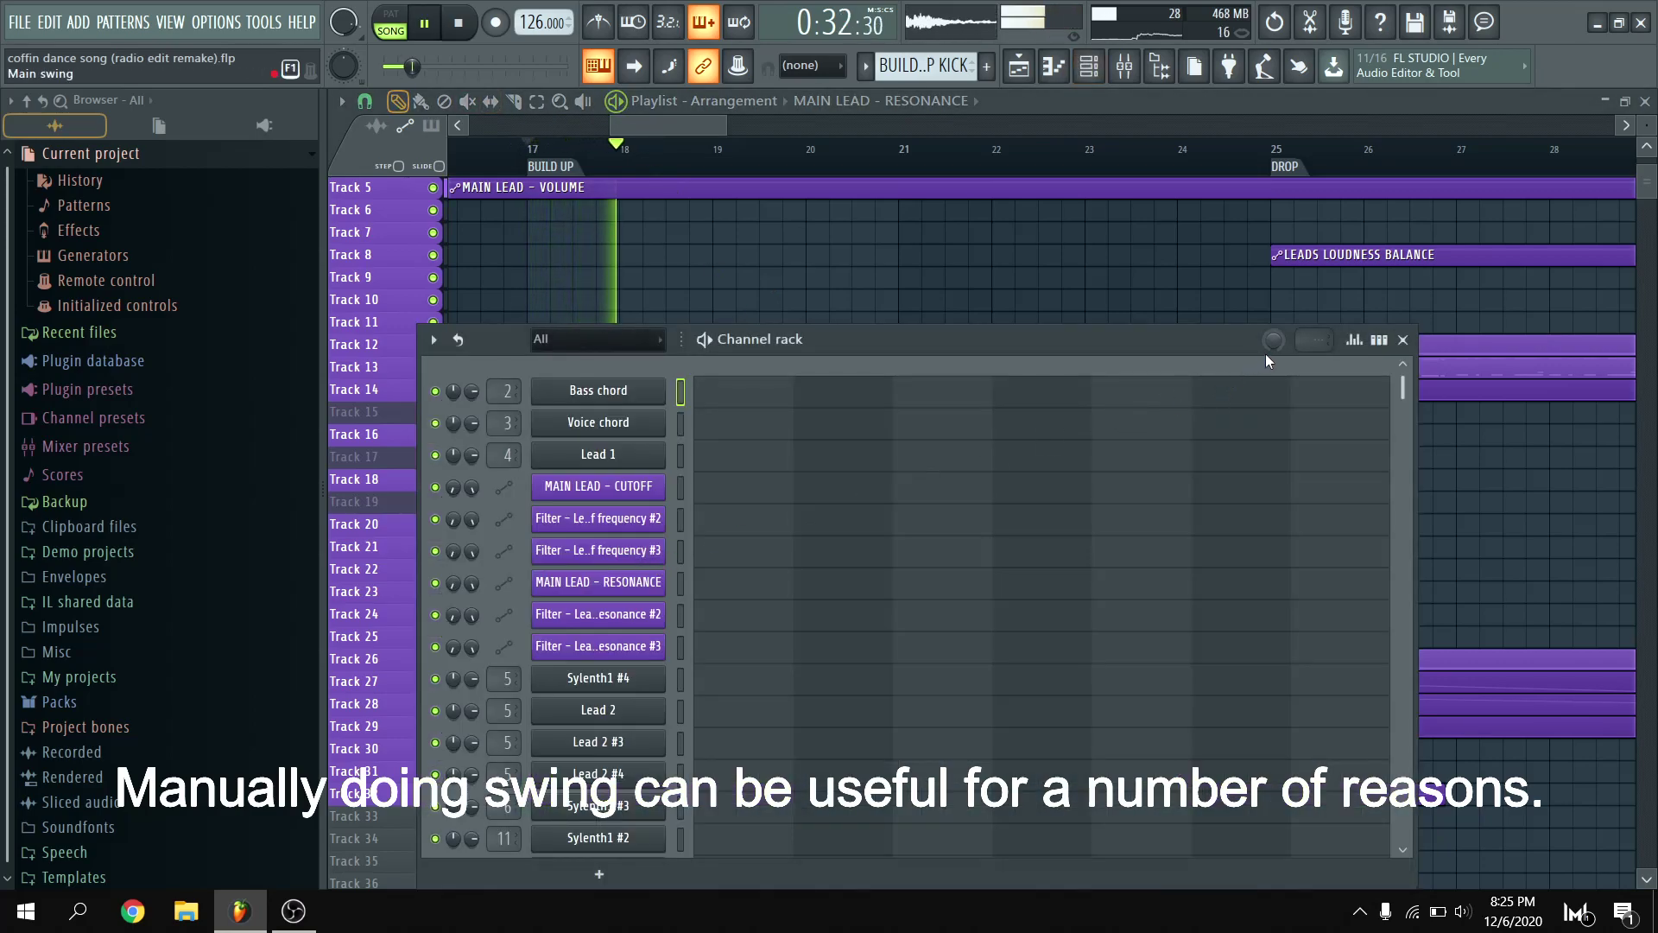
pyautogui.moveTo(1272, 341); pyautogui.dragTo(1273, 315)
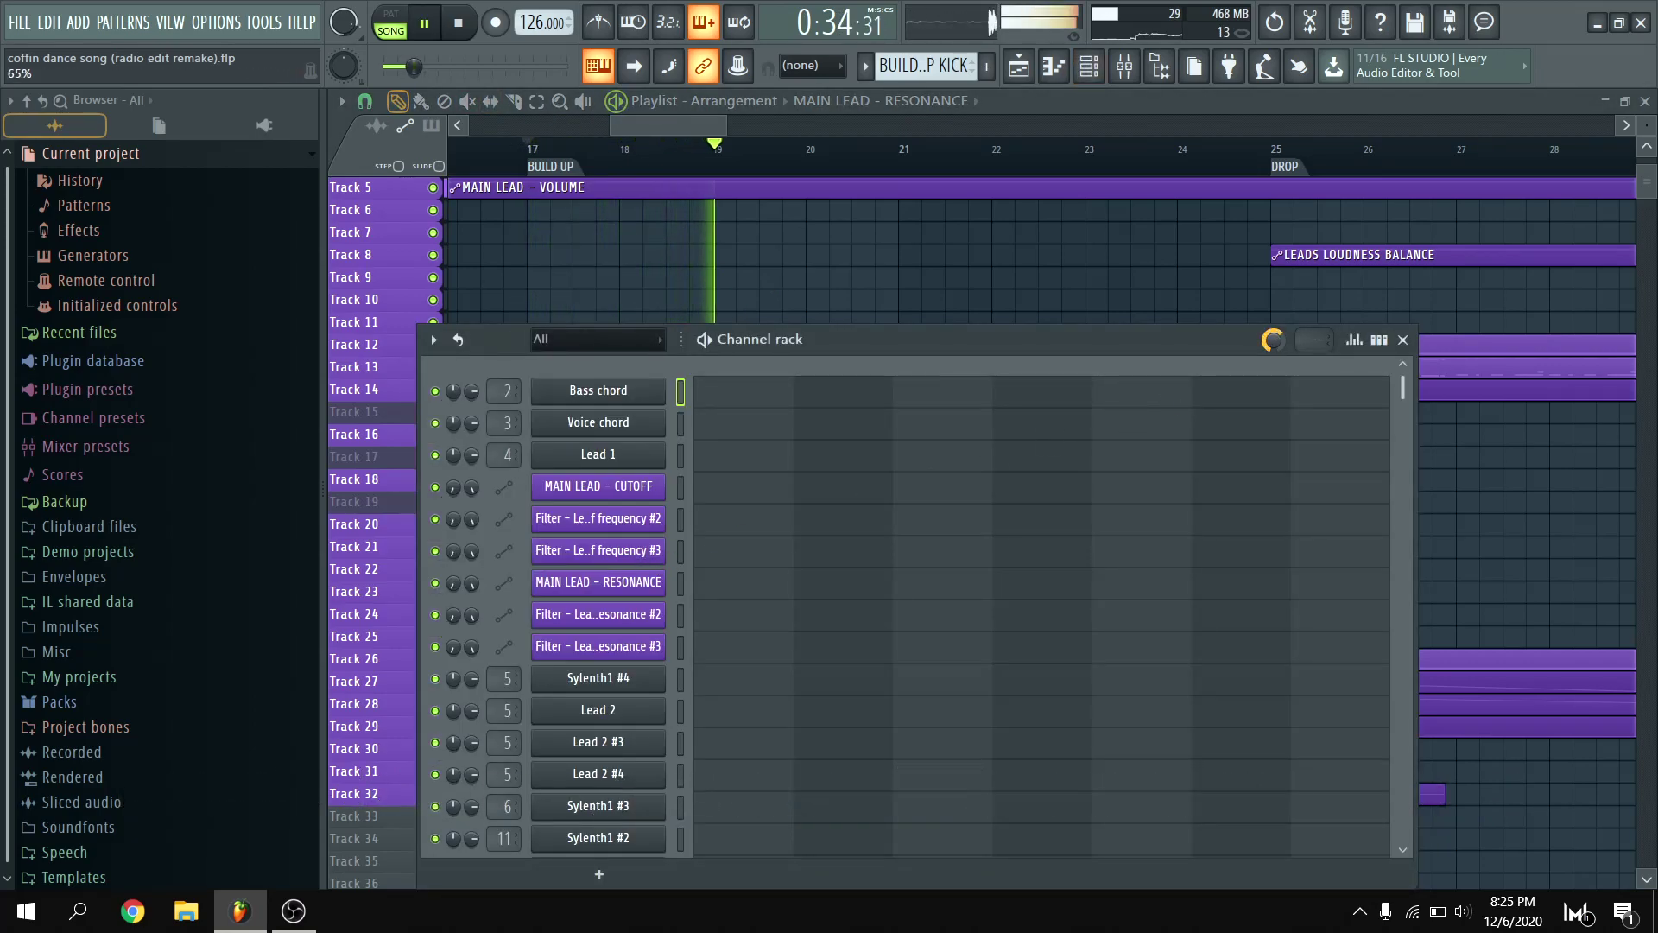
pyautogui.press('F6')
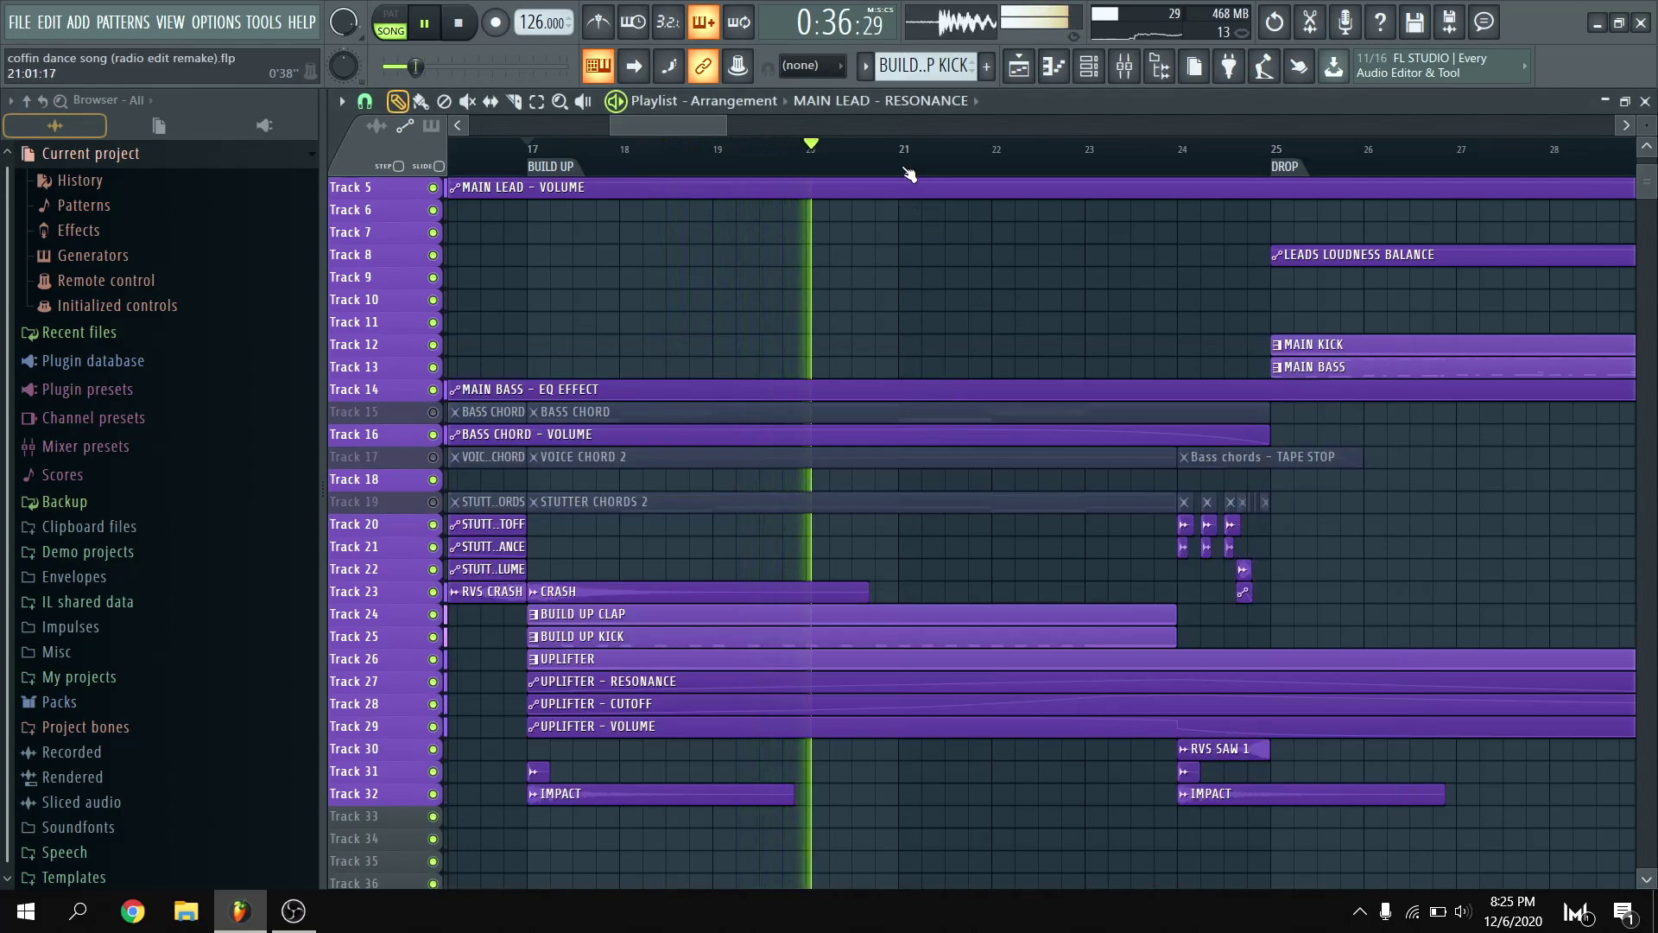
# Replay the build-up with chord tracks 15, 17 and 19 unmuted and lower the main swing to about 37%.
pyautogui.press('F6')
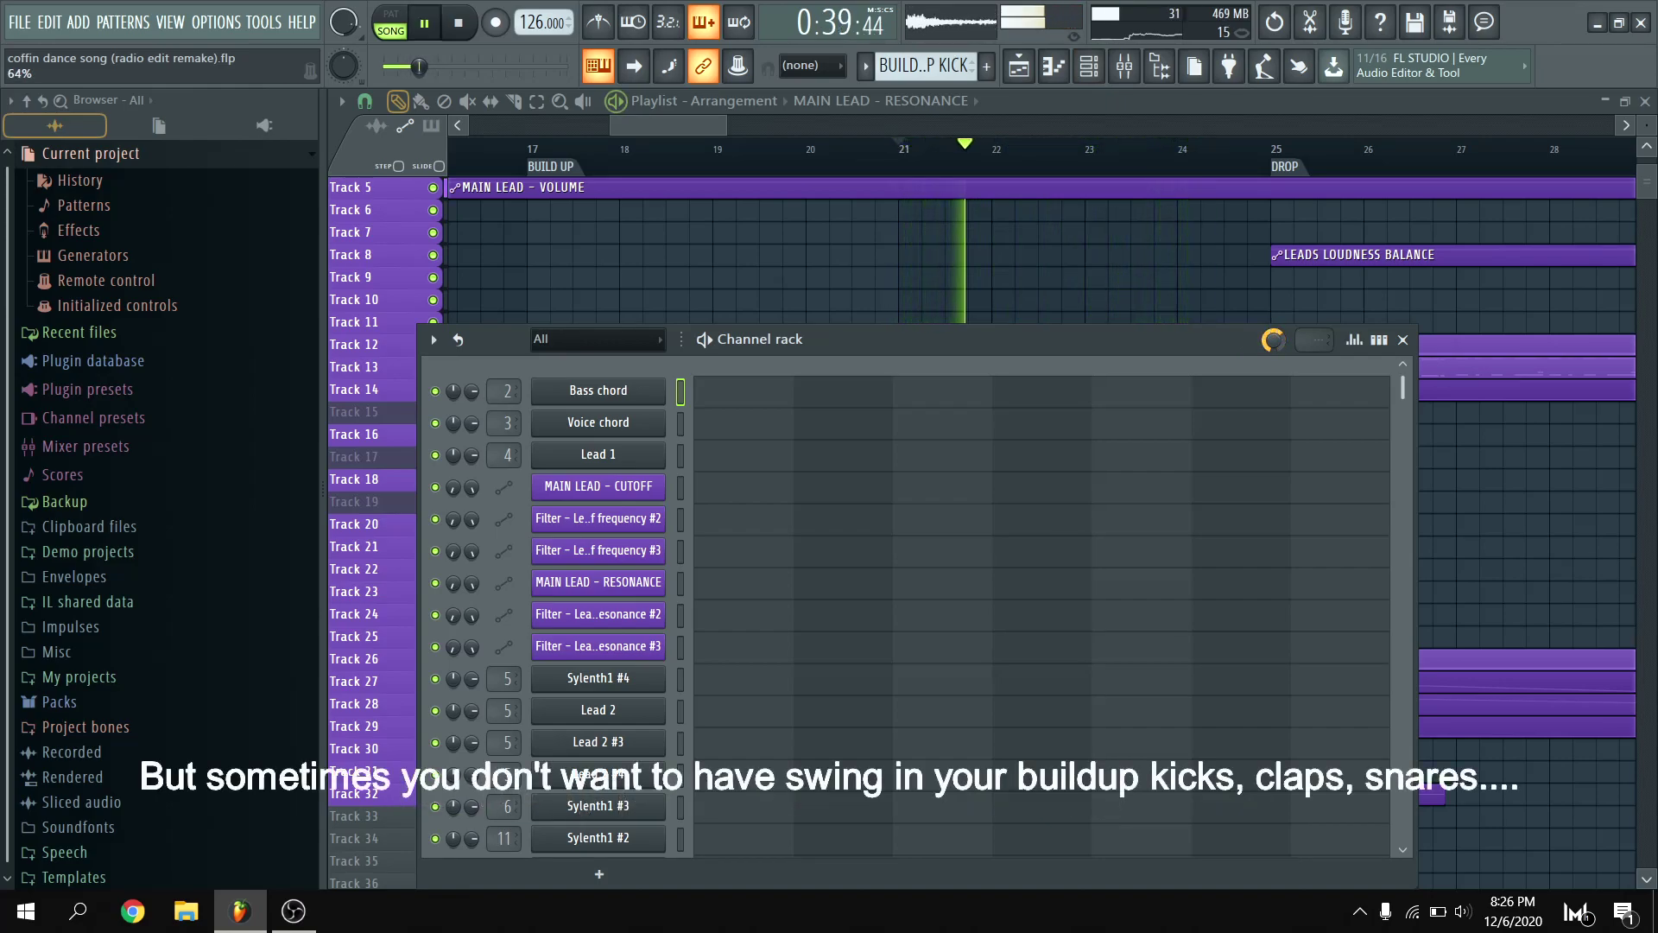
pyautogui.press('F6')
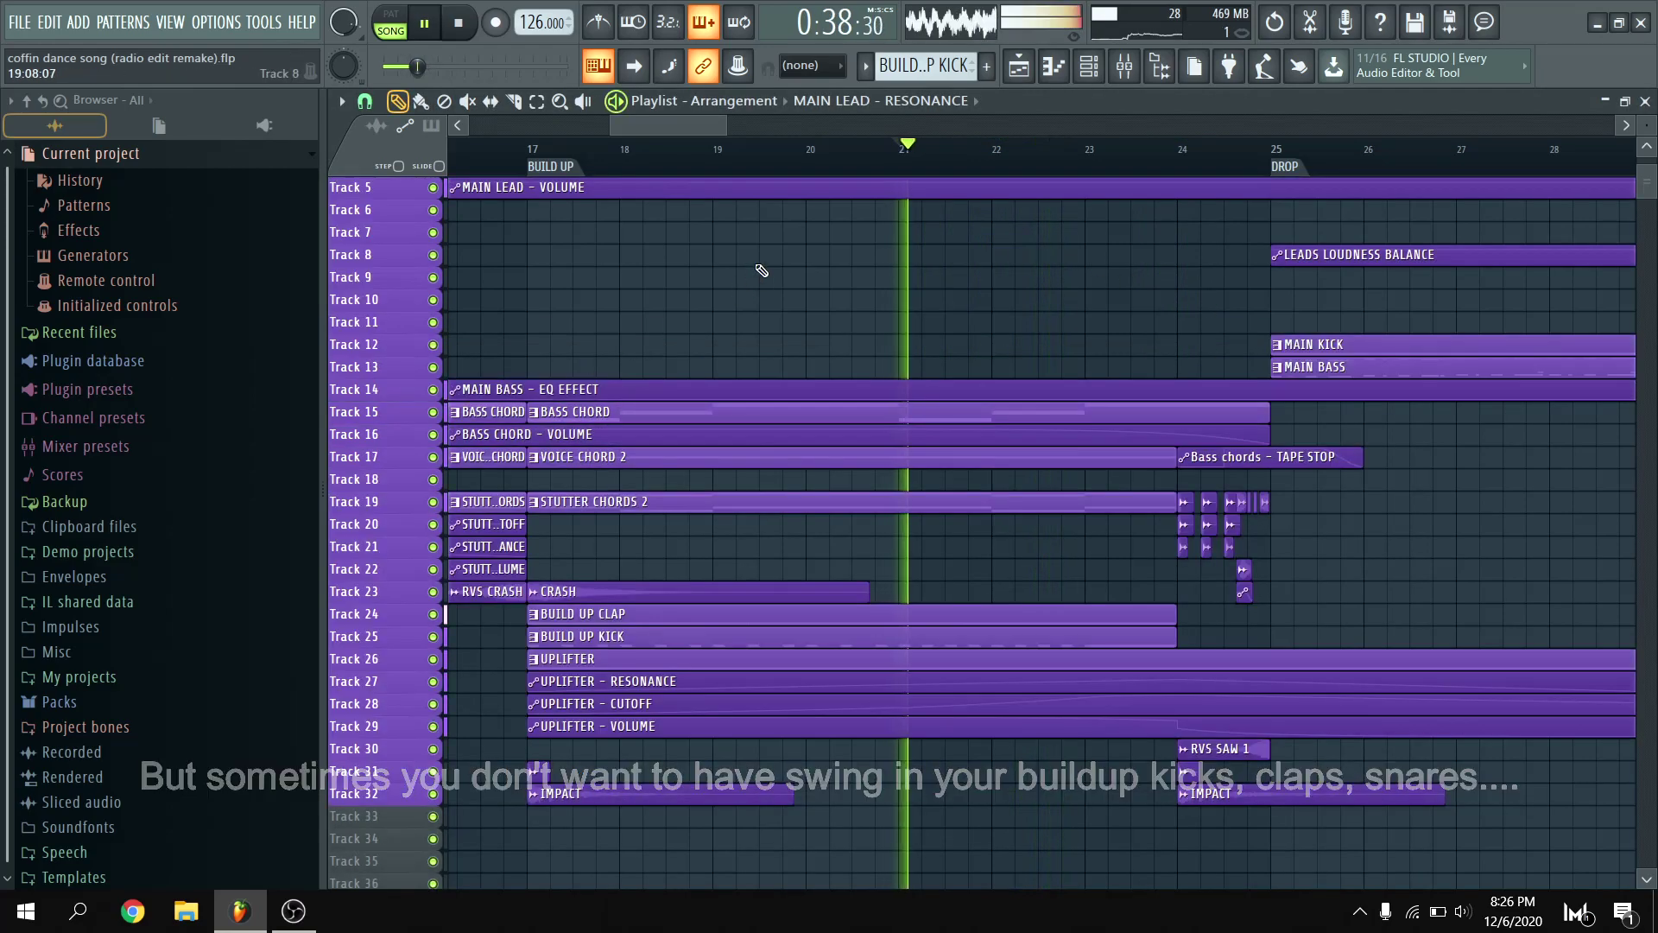
pyautogui.press('F6')
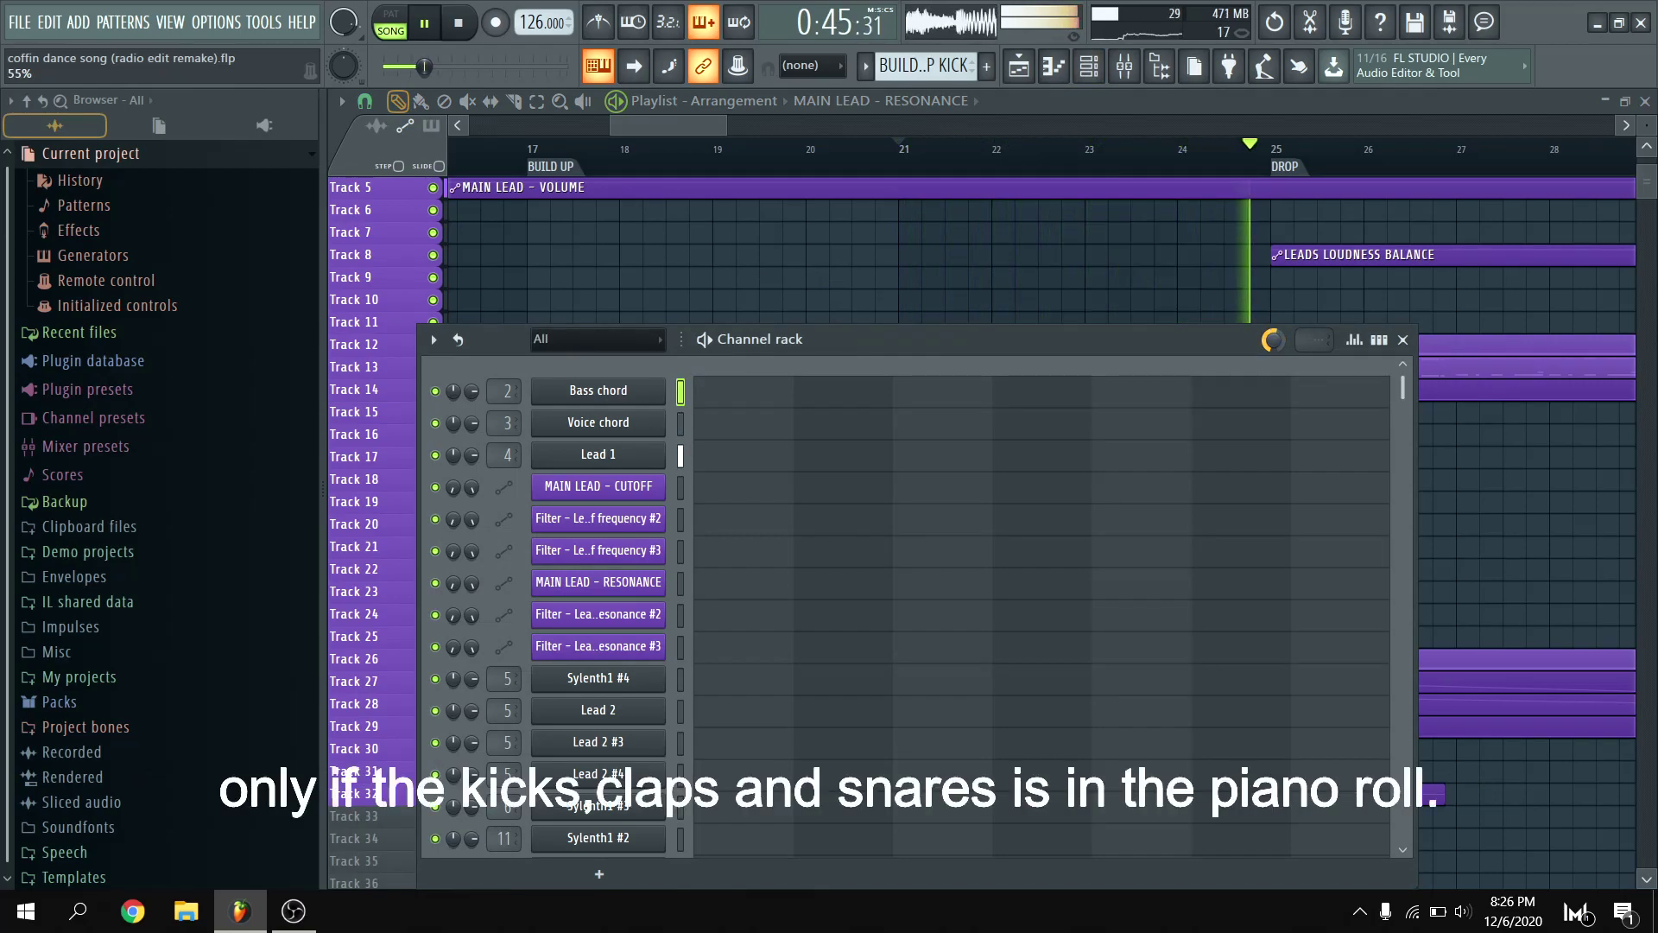
pyautogui.press('space')
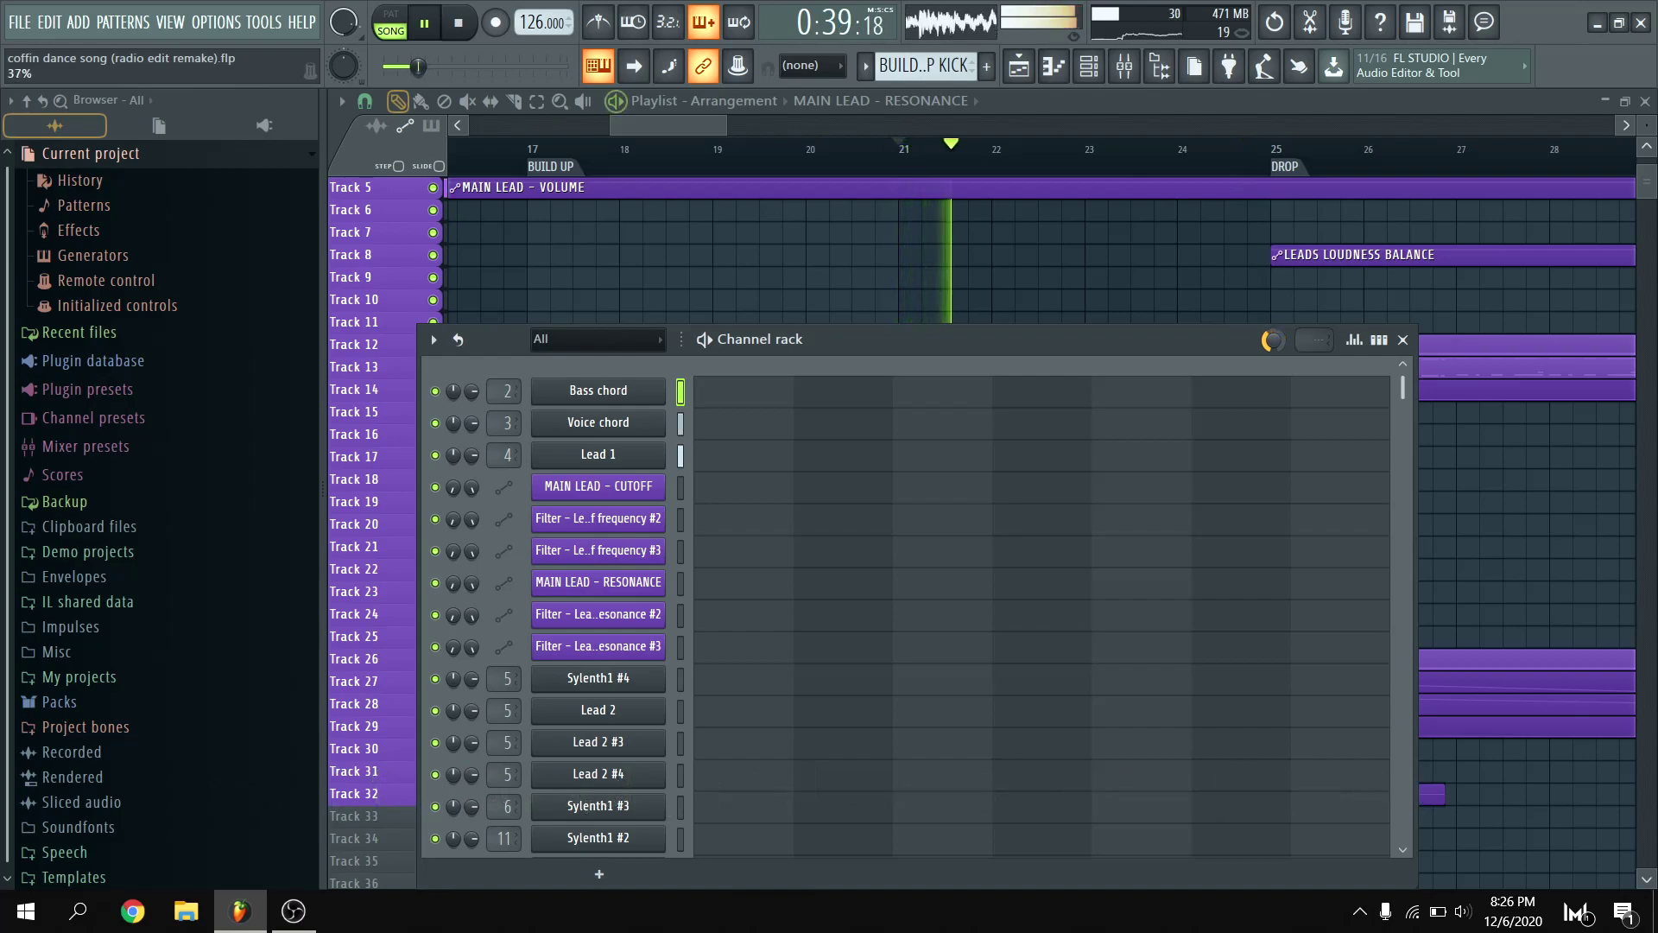